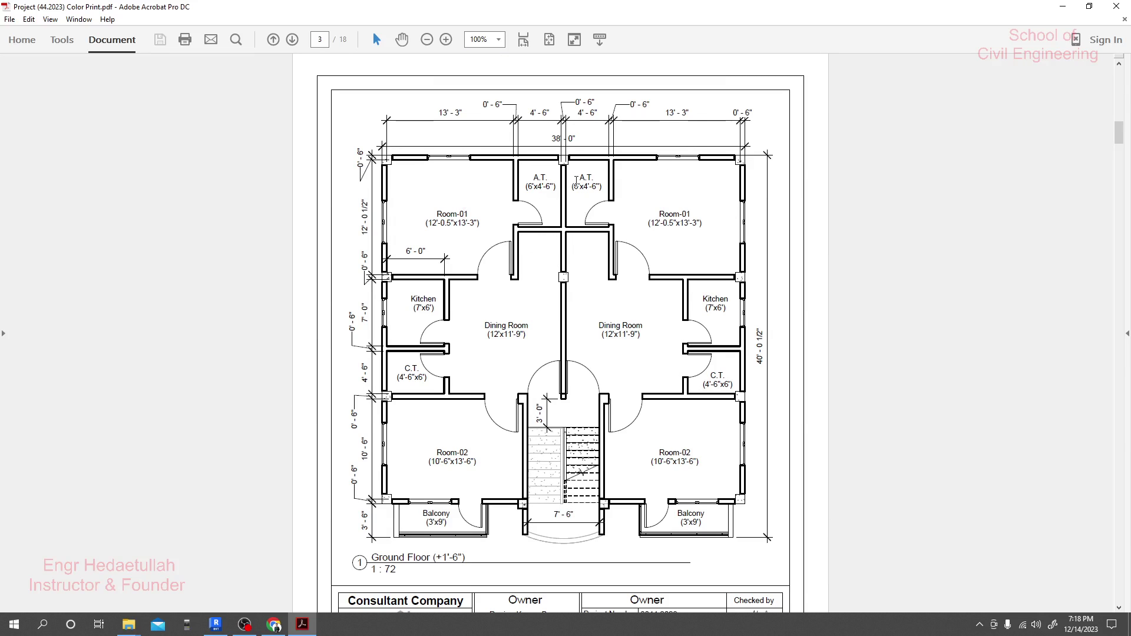
- Review the ground floor and first floor plans, the Front View and the Section Plan in the project PDF
scroll(617, 349, "down", 4)
scroll(618, 349, "down", 10)
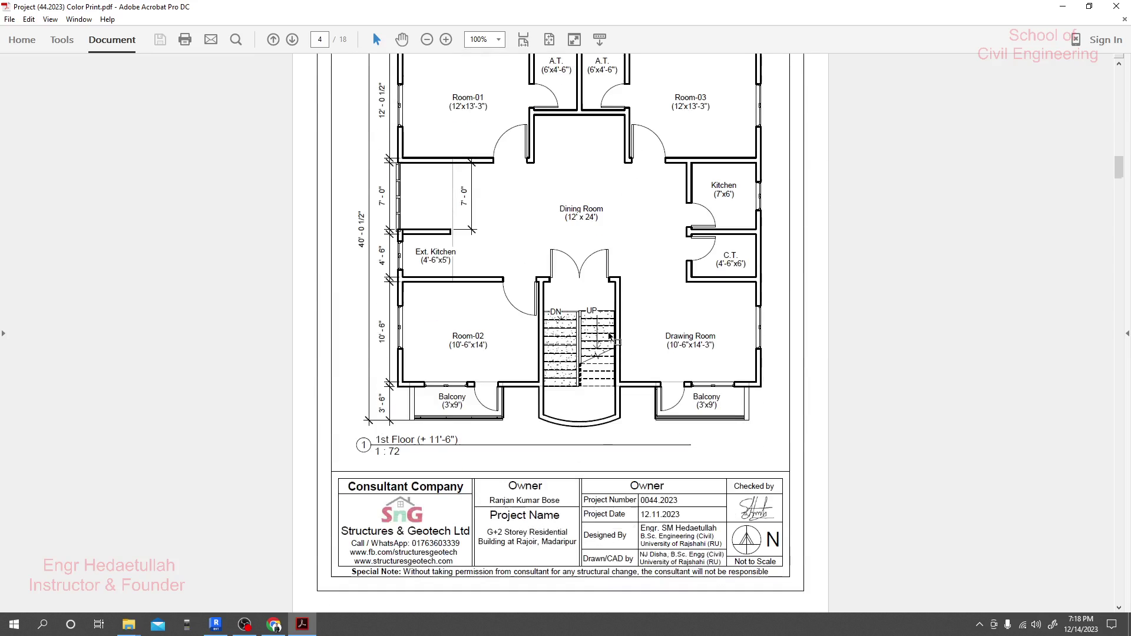
scroll(598, 205, "up", 11)
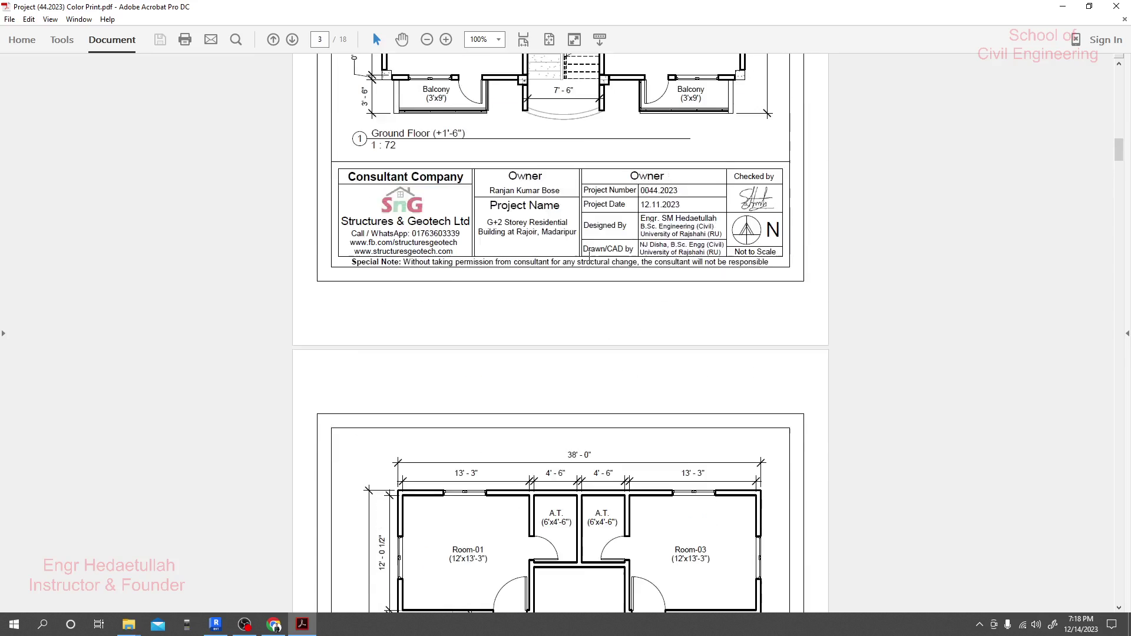
scroll(588, 185, "up", 4)
scroll(581, 251, "down", 12)
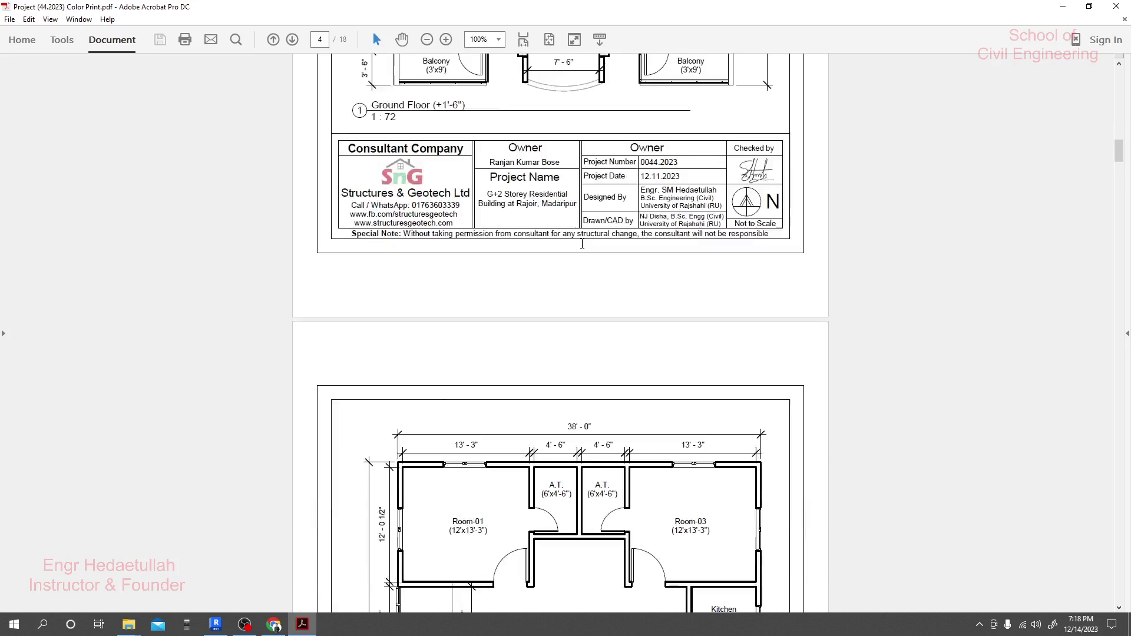
scroll(580, 251, "down", 11)
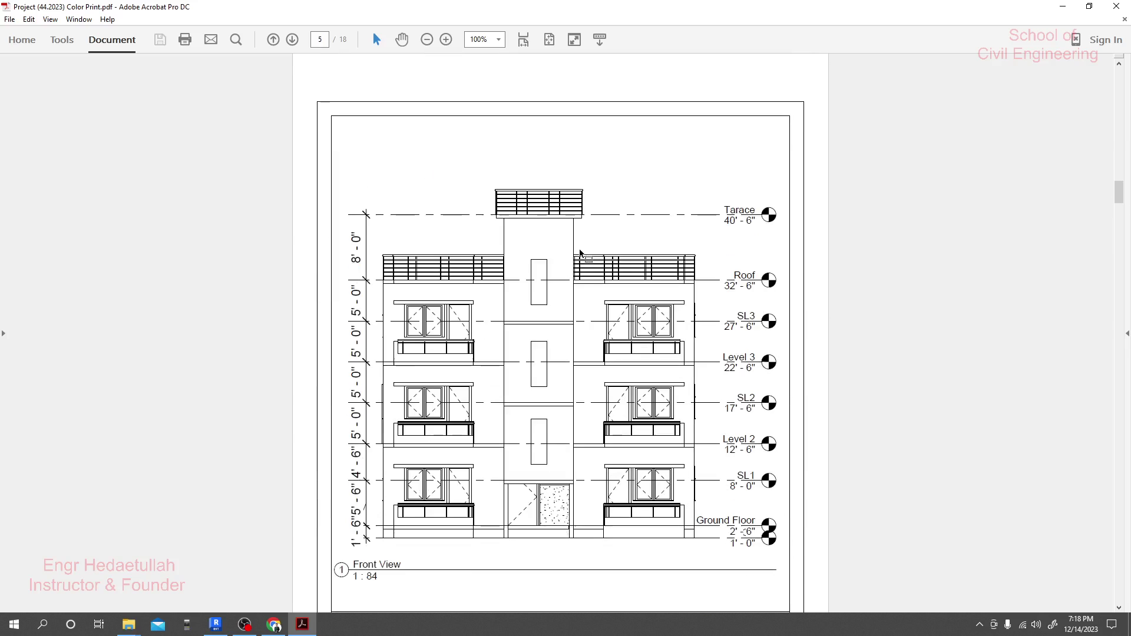
scroll(562, 407, "down", 10)
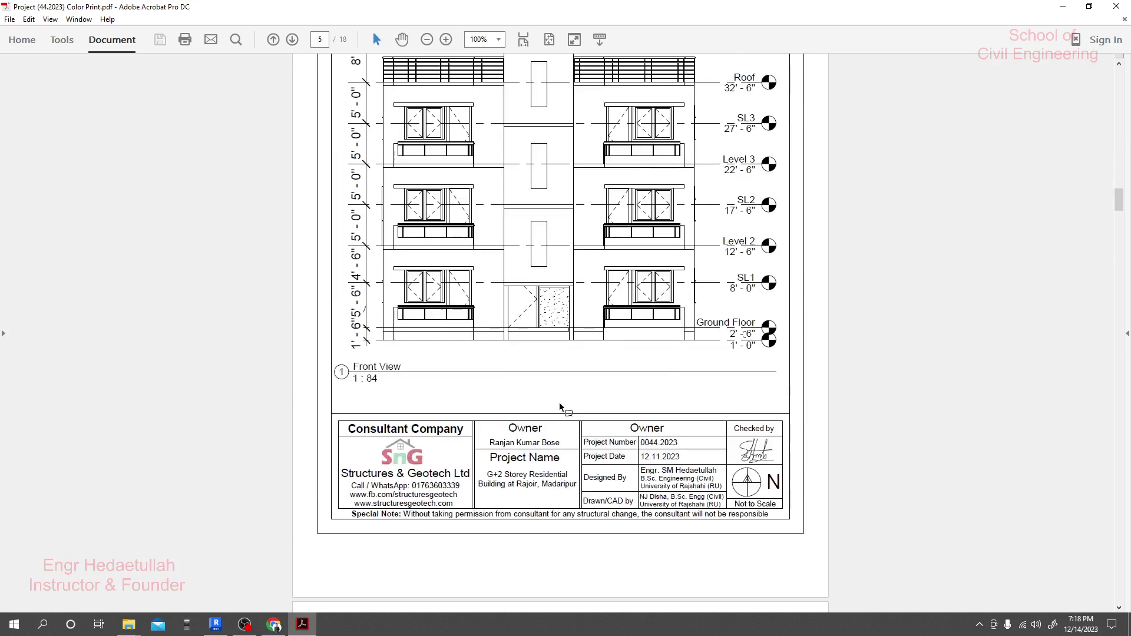
scroll(560, 409, "down", 2)
scroll(616, 373, "down", 9)
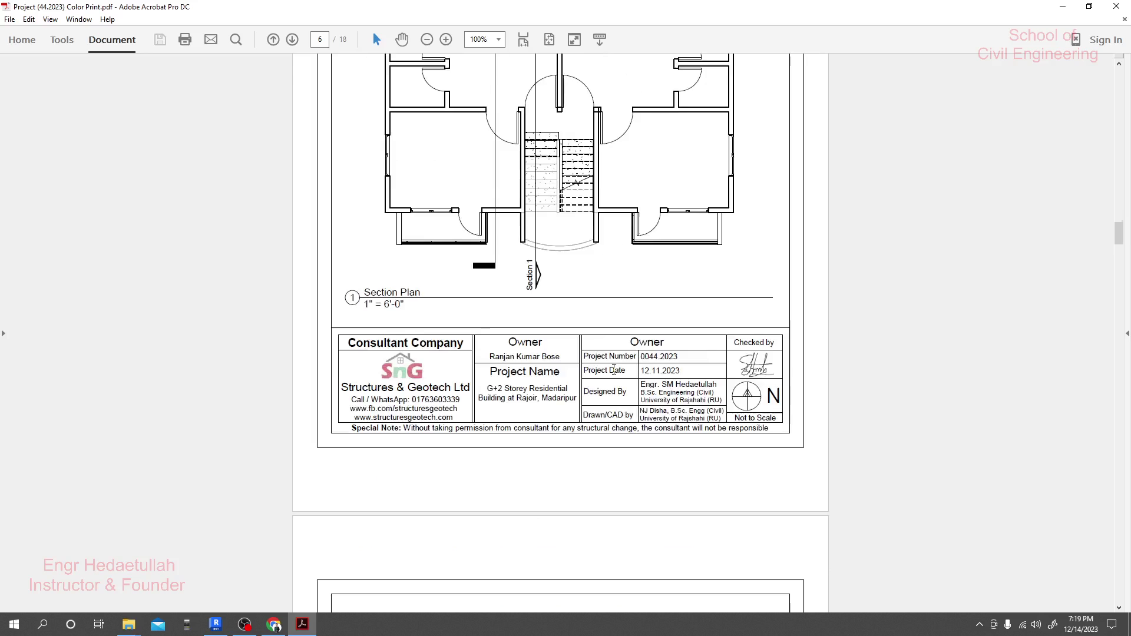
- Examine the building's section drawings, focusing on the floor and stair landing heights in Section 1
scroll(615, 373, "down", 3)
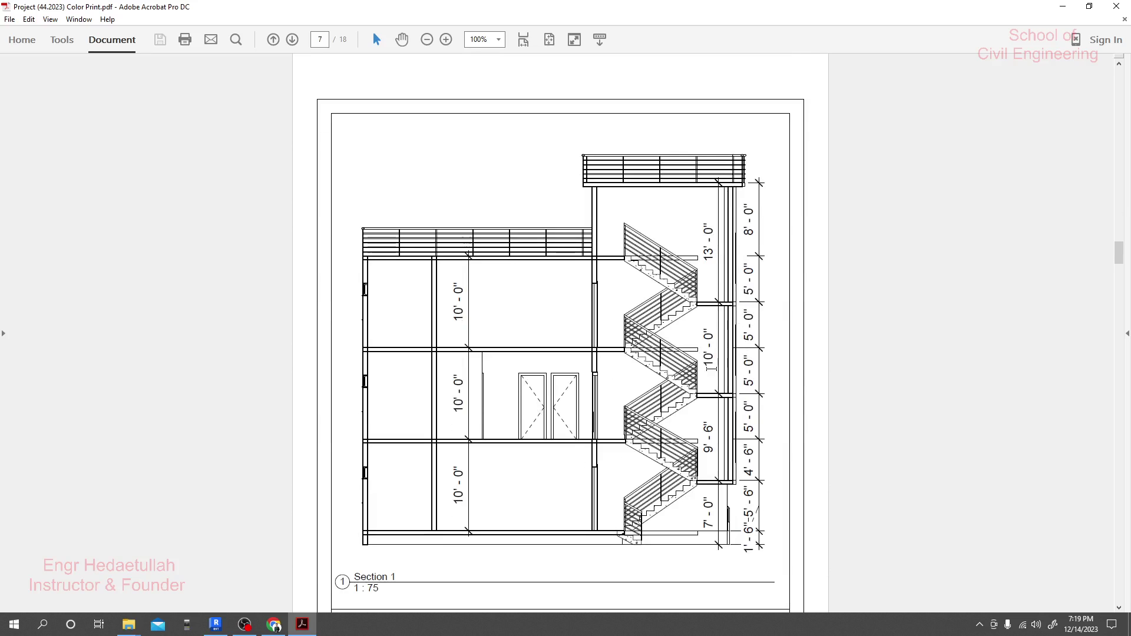
scroll(708, 367, "down", 20)
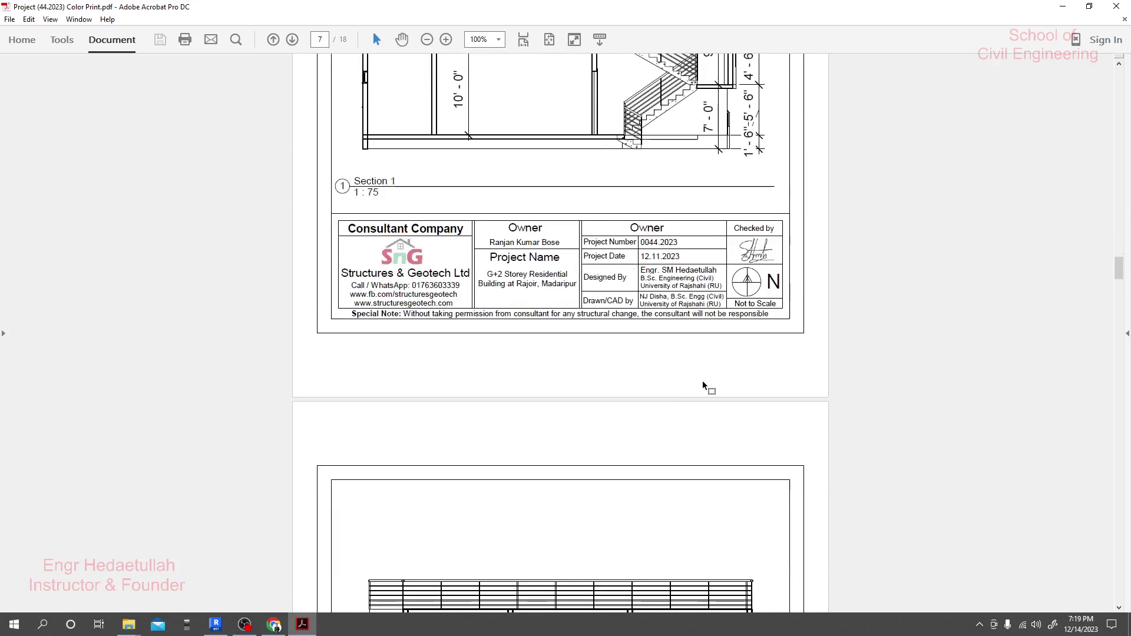
scroll(647, 399, "down", 12)
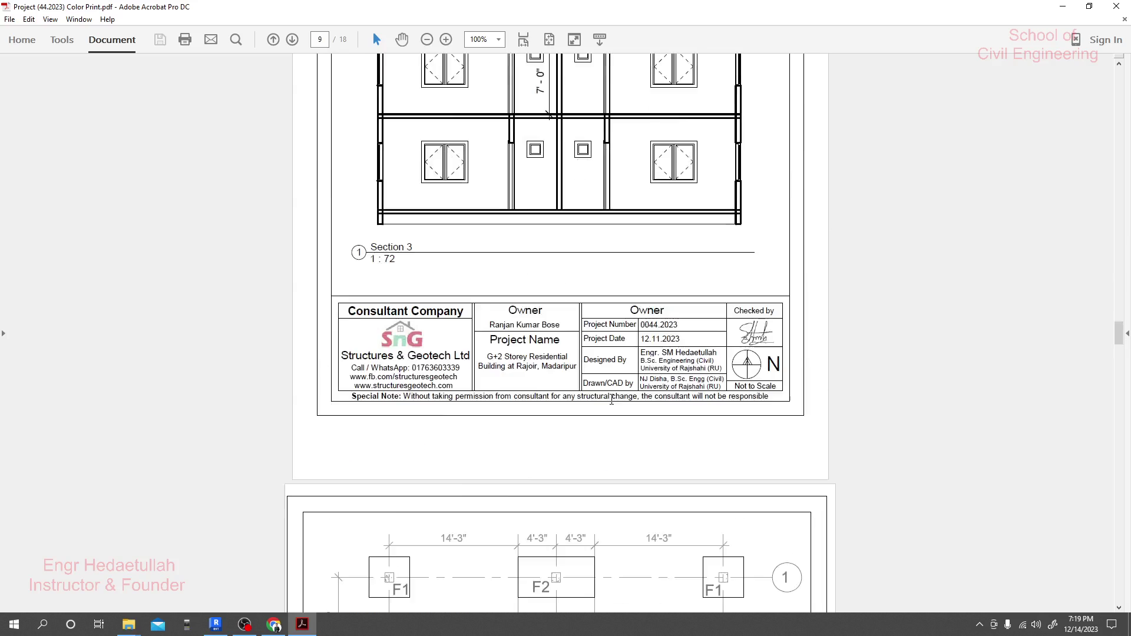
scroll(614, 401, "up", 5)
scroll(612, 403, "up", 15)
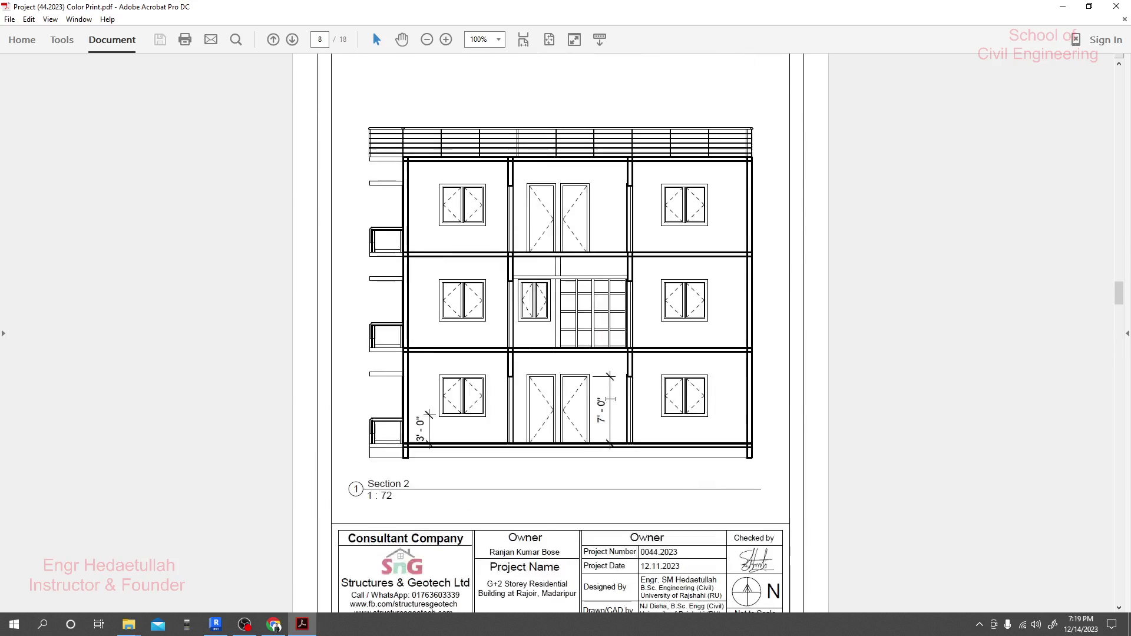
scroll(613, 402, "up", 6)
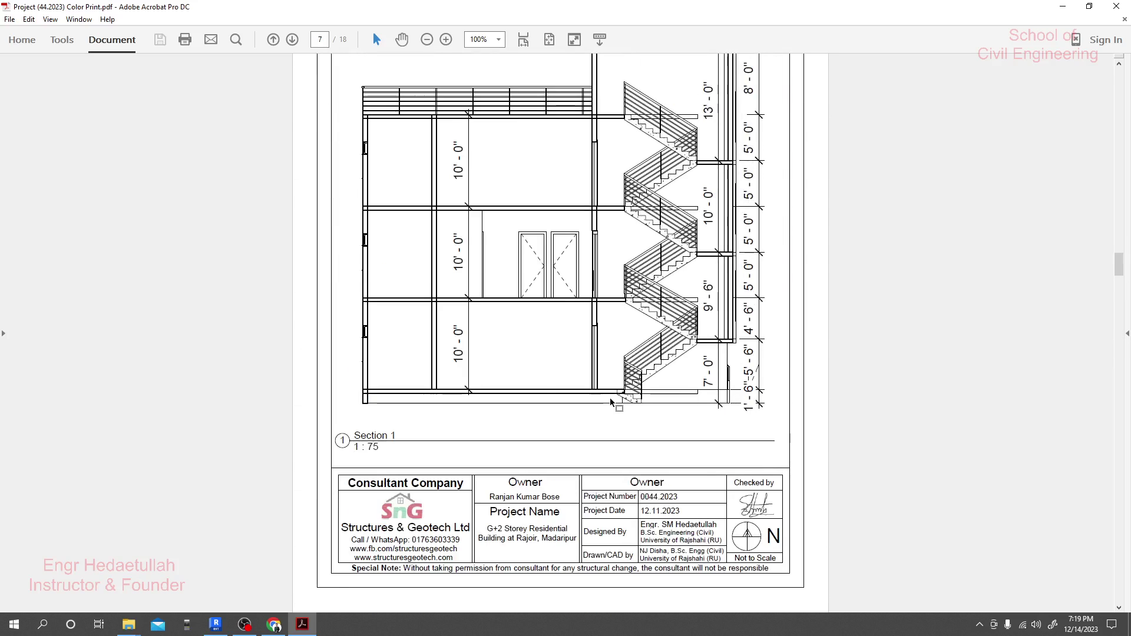
scroll(612, 402, "up", 3)
scroll(777, 247, "down", 1)
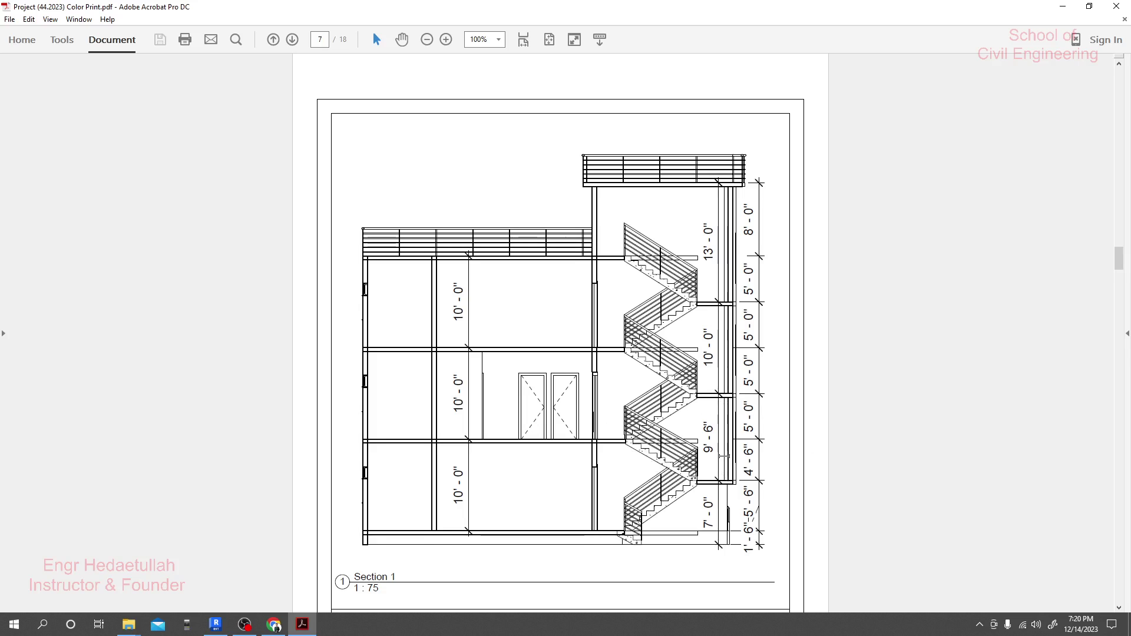
- Return to the Front View drawing and read the level elevations from SL1 up to Tarace
scroll(724, 456, "up", 20)
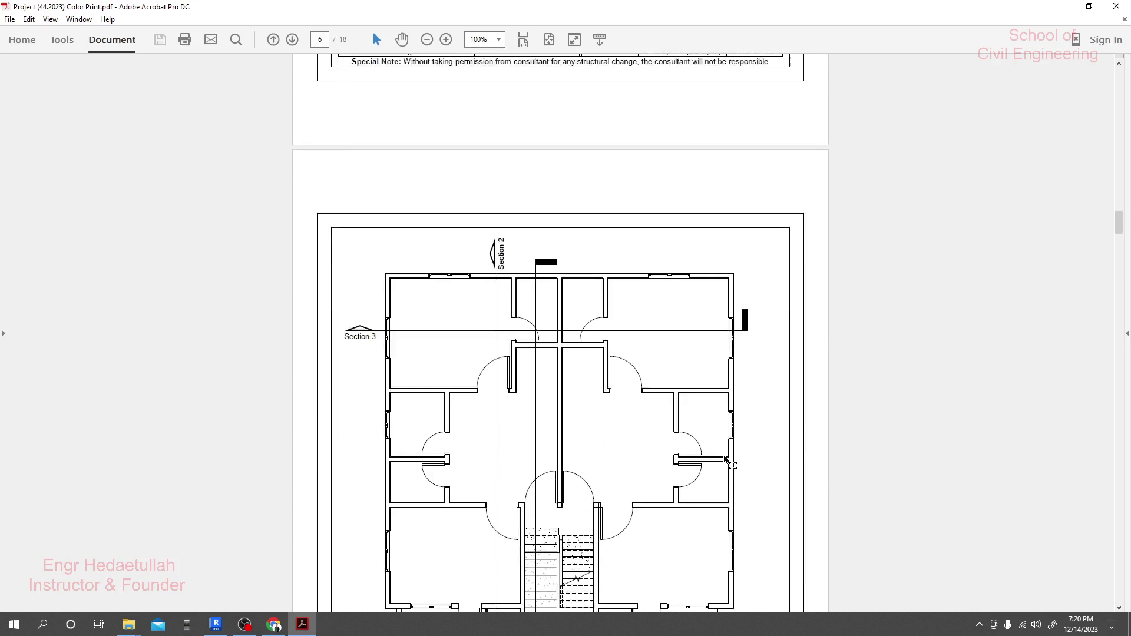
scroll(724, 456, "up", 3)
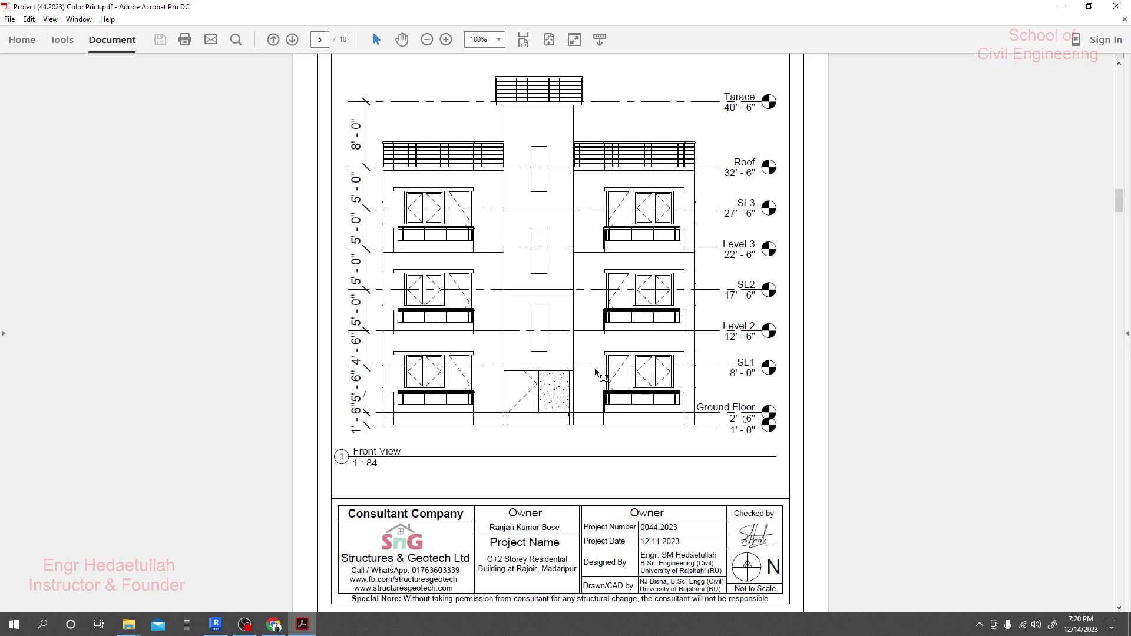
left_click(753, 362)
left_click_drag(729, 325, 757, 325)
left_click(764, 279)
left_click_drag(758, 210, 756, 258)
left_click_drag(756, 163, 722, 148)
left_click_drag(752, 97, 729, 98)
- Switch to Revit and look through the floor plans, ceiling plans and elevations of the new project
left_click(215, 624)
middle_click_drag(600, 285, 596, 293)
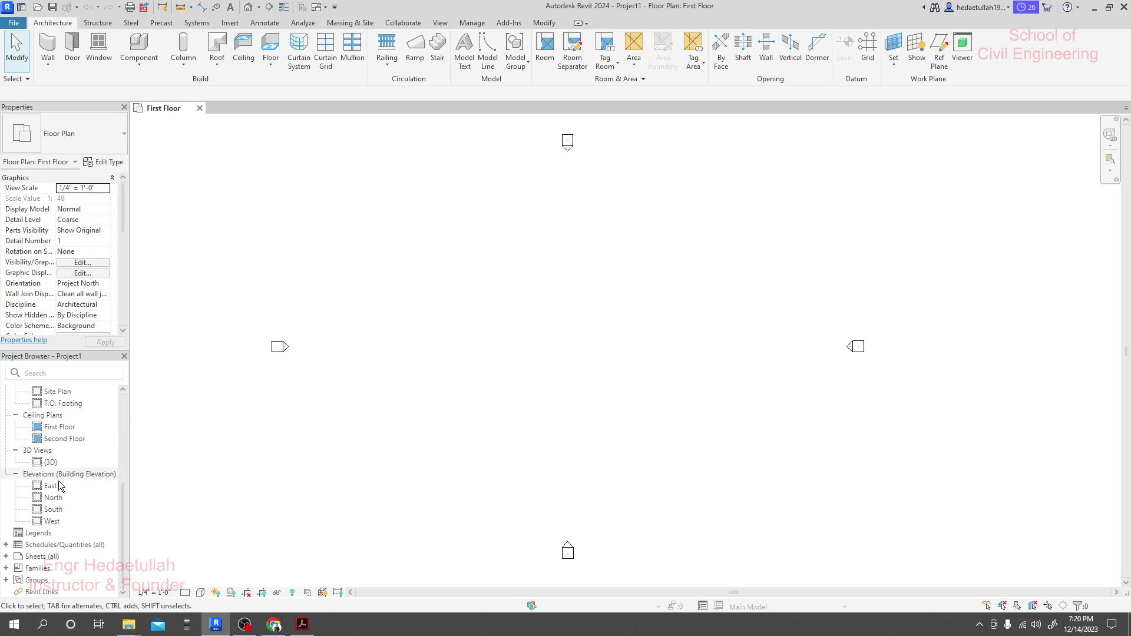
left_click_drag(123, 518, 135, 423)
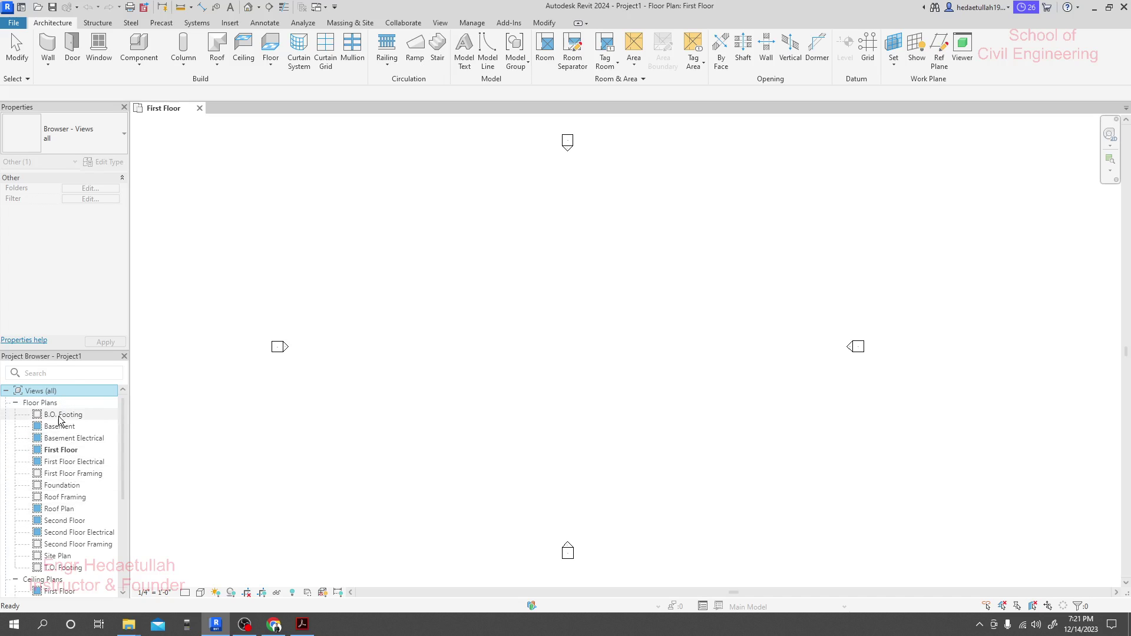
scroll(56, 499, "down", 3)
scroll(56, 499, "up", 3)
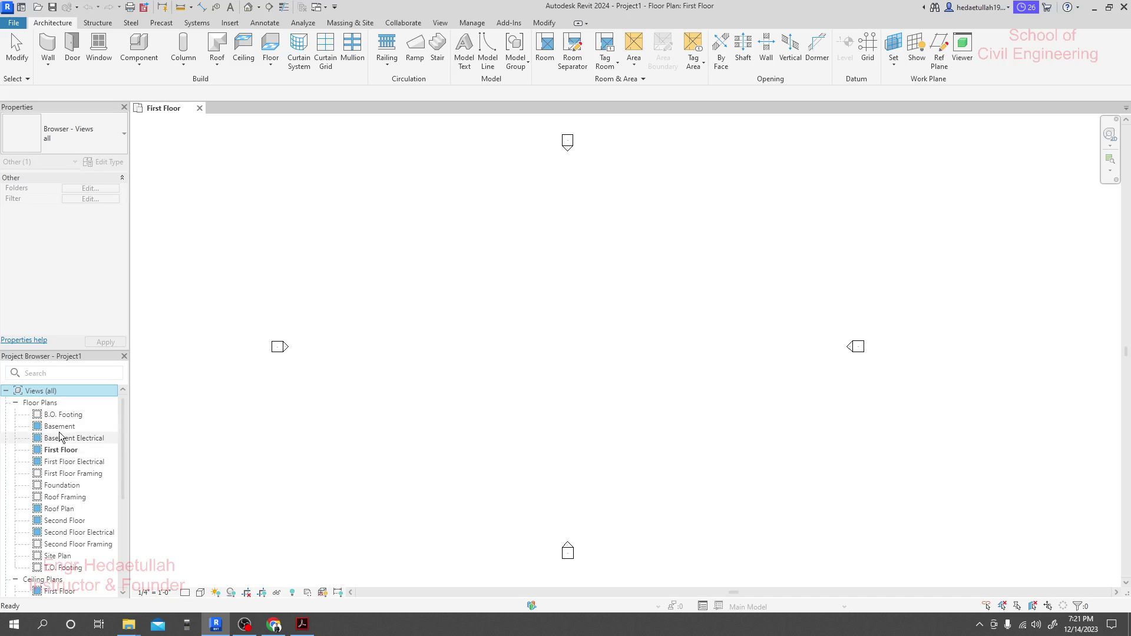
scroll(71, 542, "down", 2)
scroll(71, 542, "down", 2)
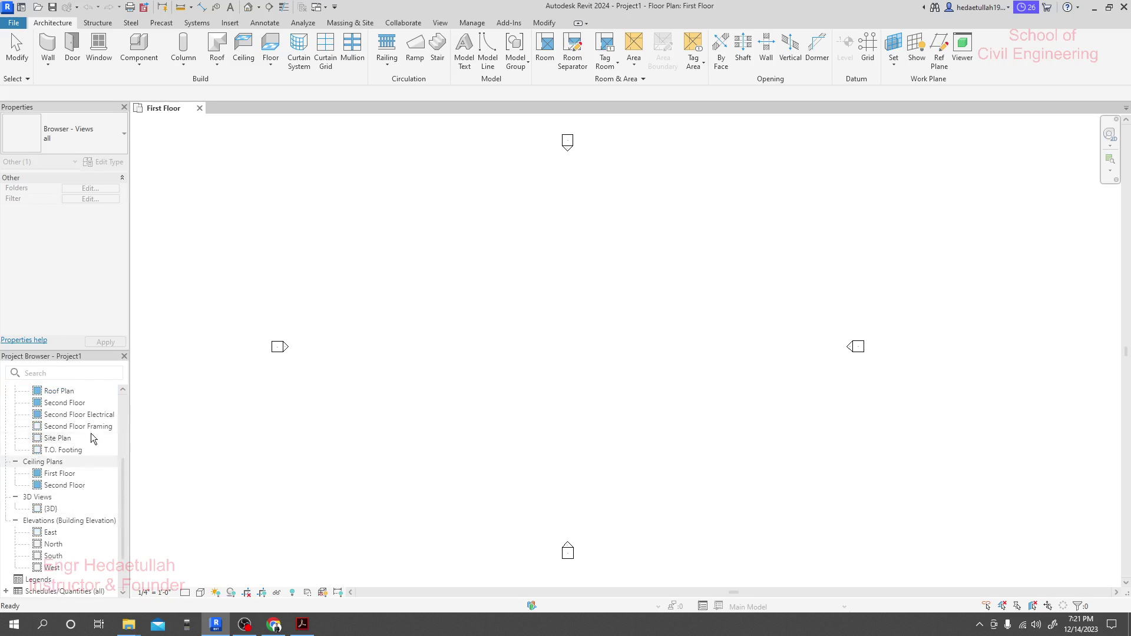
left_click_drag(125, 479, 127, 454)
scroll(71, 518, "down", 2)
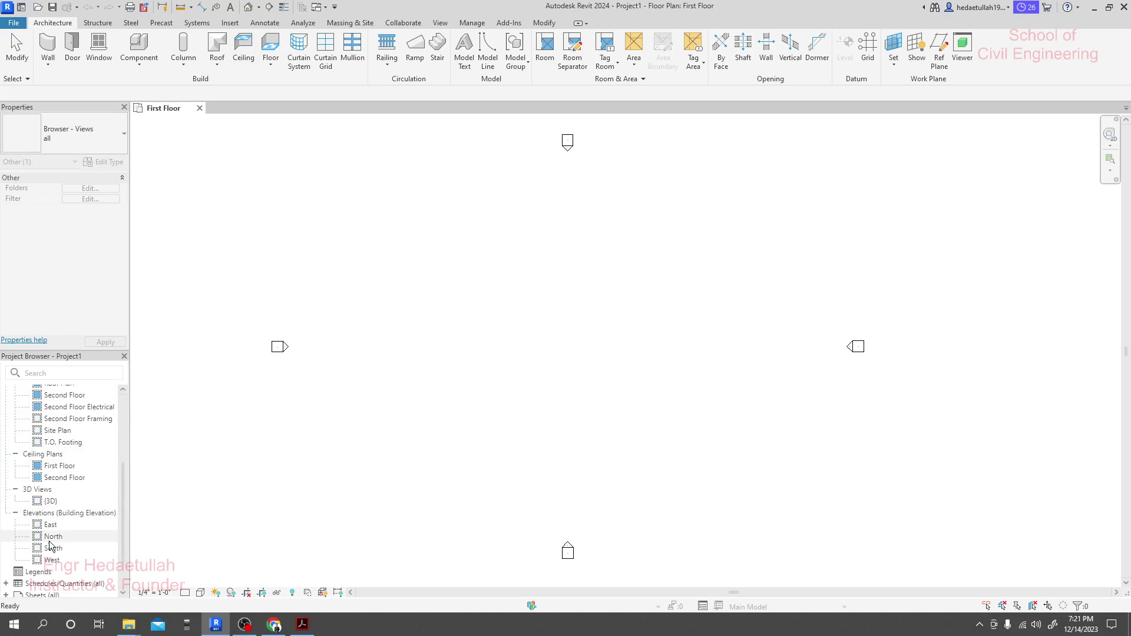
- Open the East, North, South and West elevation views one by one and examine their default levels
double_click(52, 525)
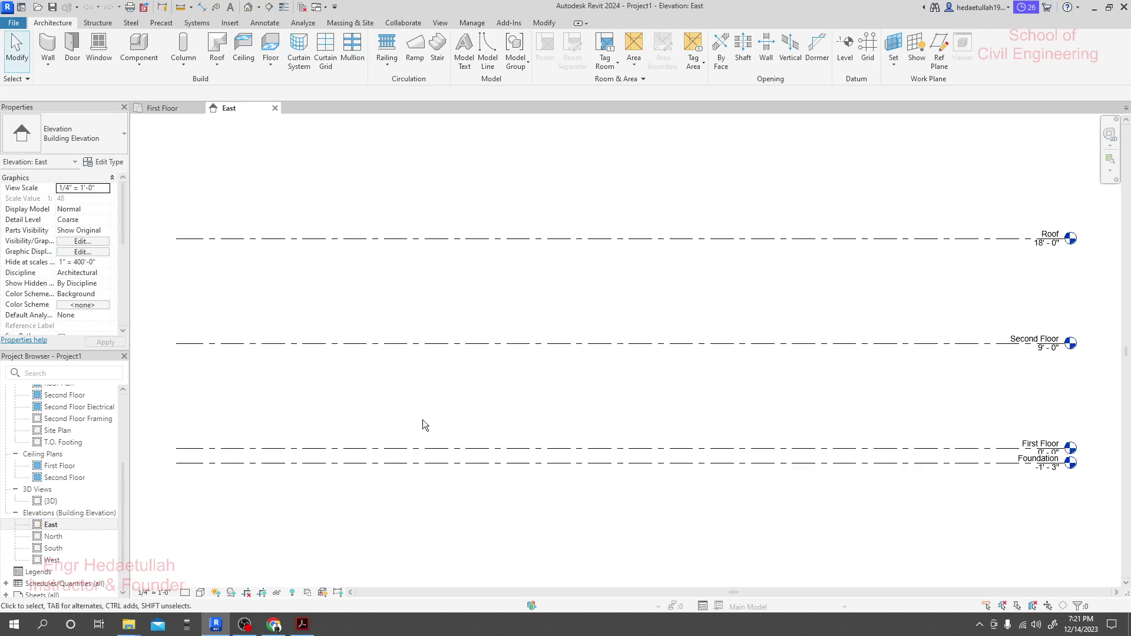
scroll(826, 309, "up", 2)
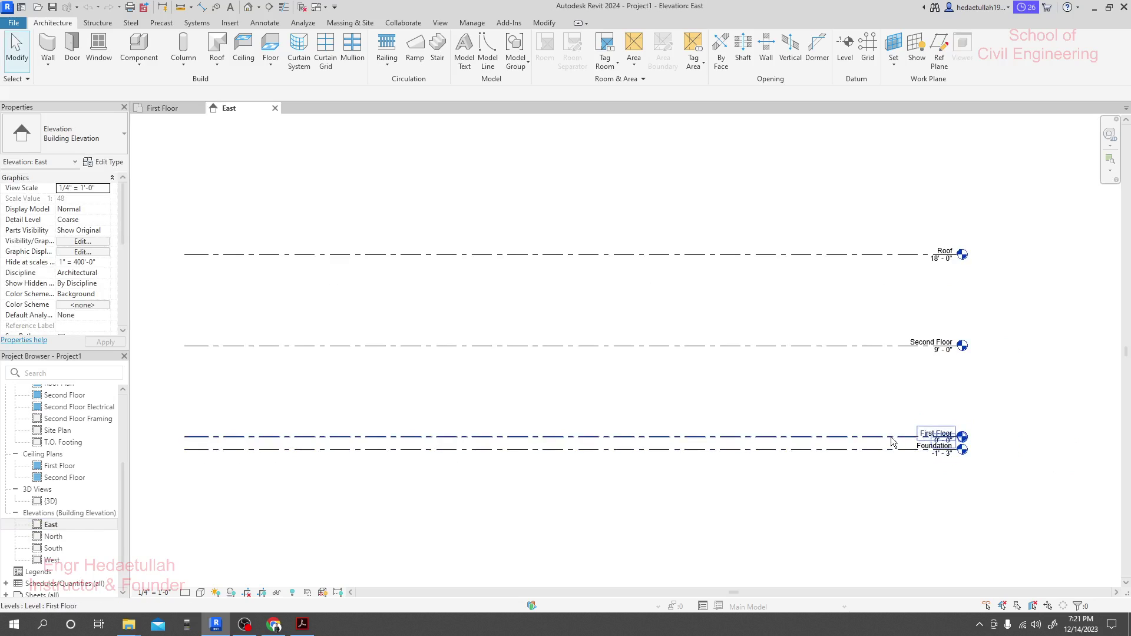
scroll(860, 273, "down", 3)
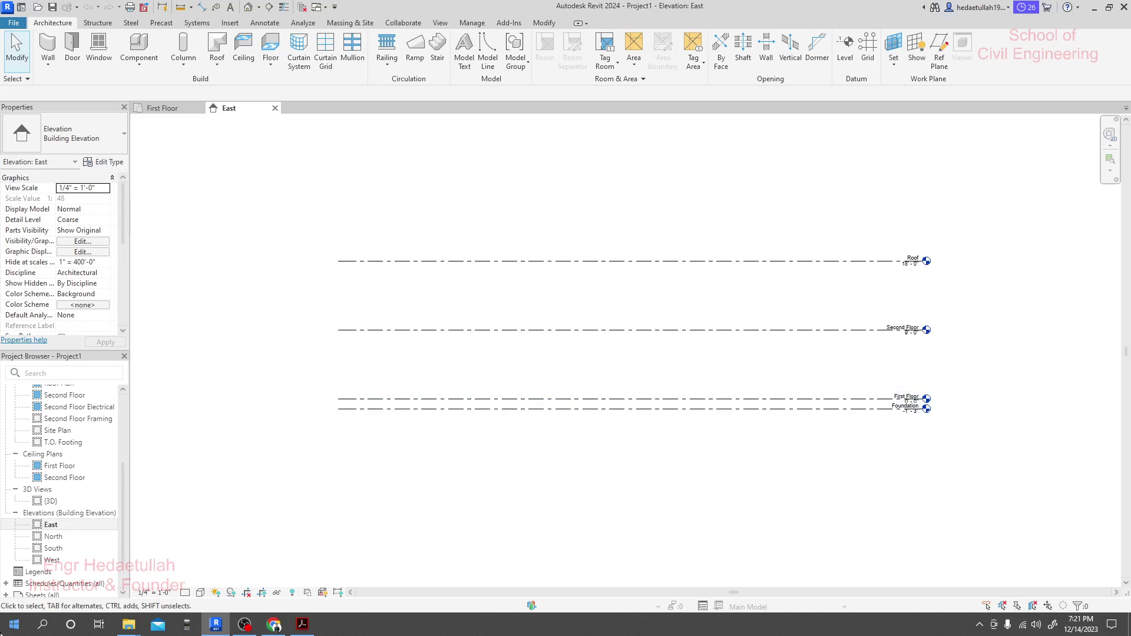
middle_click_drag(591, 298, 589, 298)
double_click(37, 539)
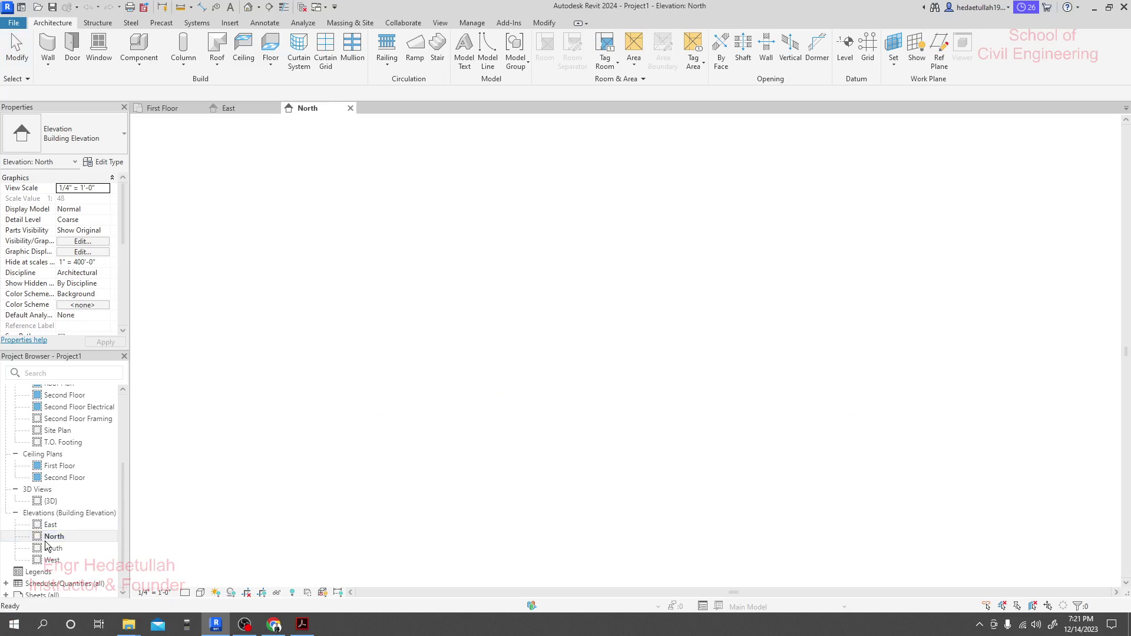
middle_click_drag(871, 361, 865, 361)
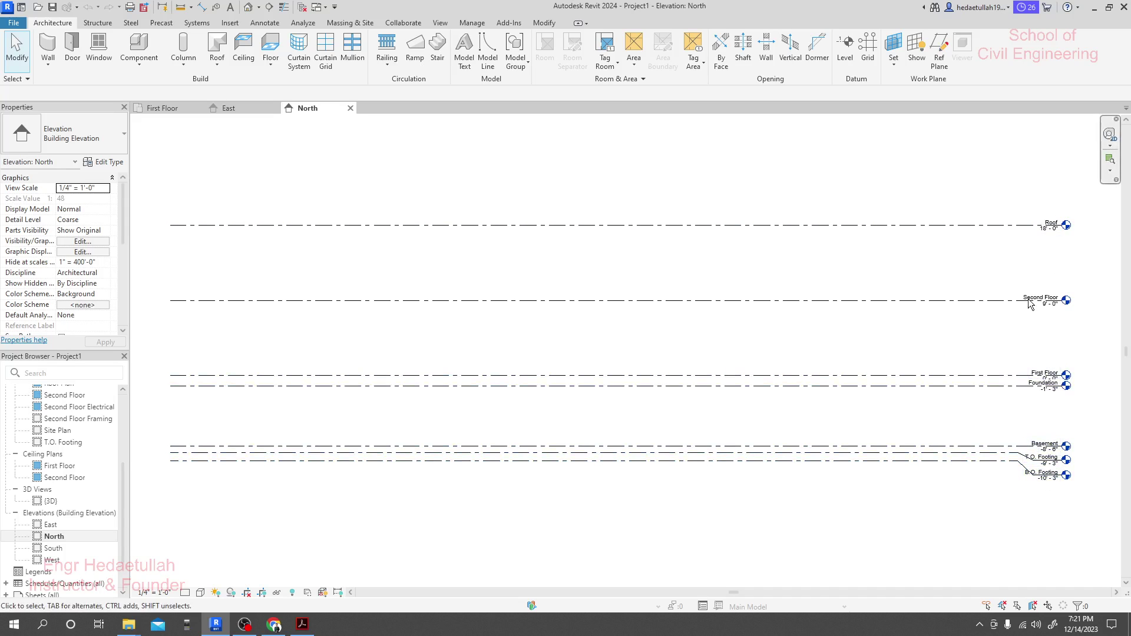
double_click(59, 547)
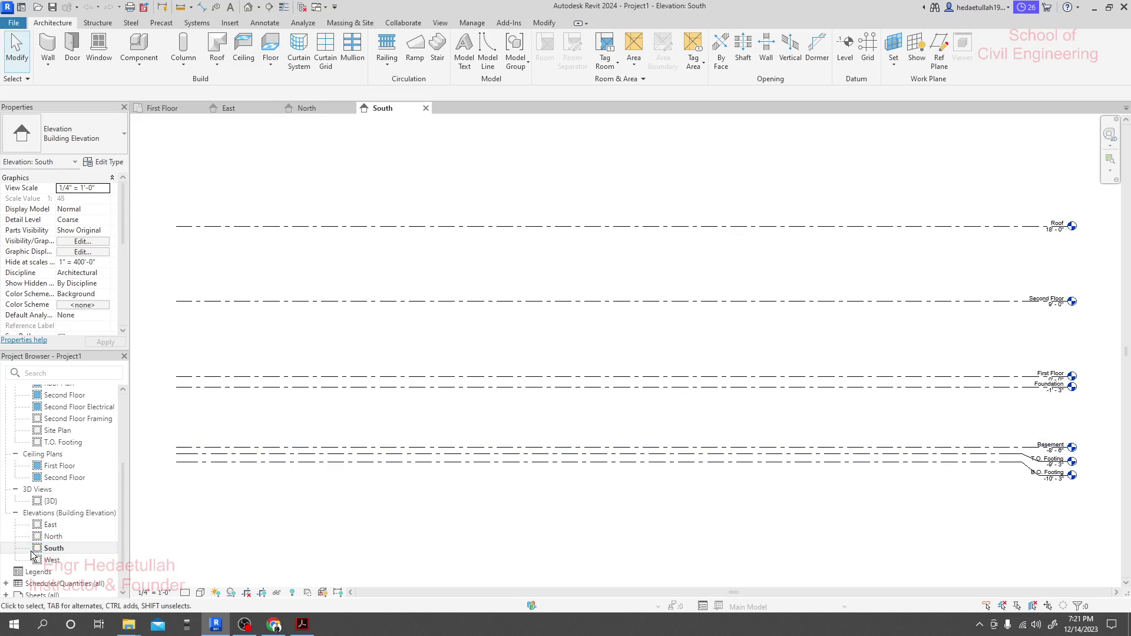
double_click(53, 560)
scroll(837, 323, "down", 4)
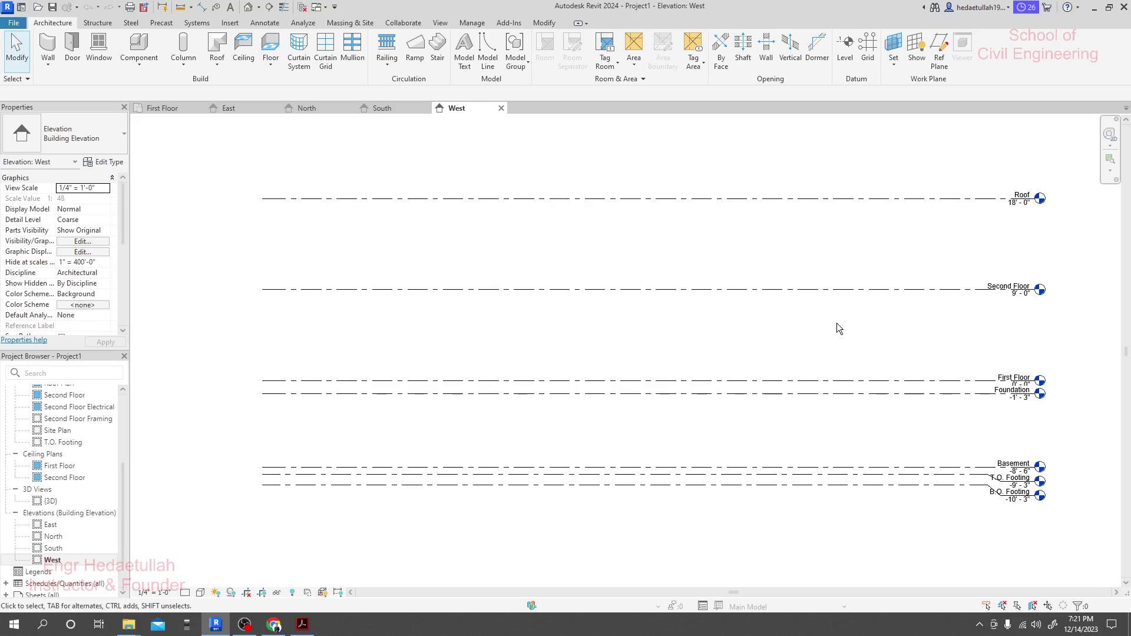
- Try to delete all the levels shown in the West elevation
middle_click_drag(837, 323, 833, 334)
left_click_drag(857, 182, 607, 556)
key("Delete")
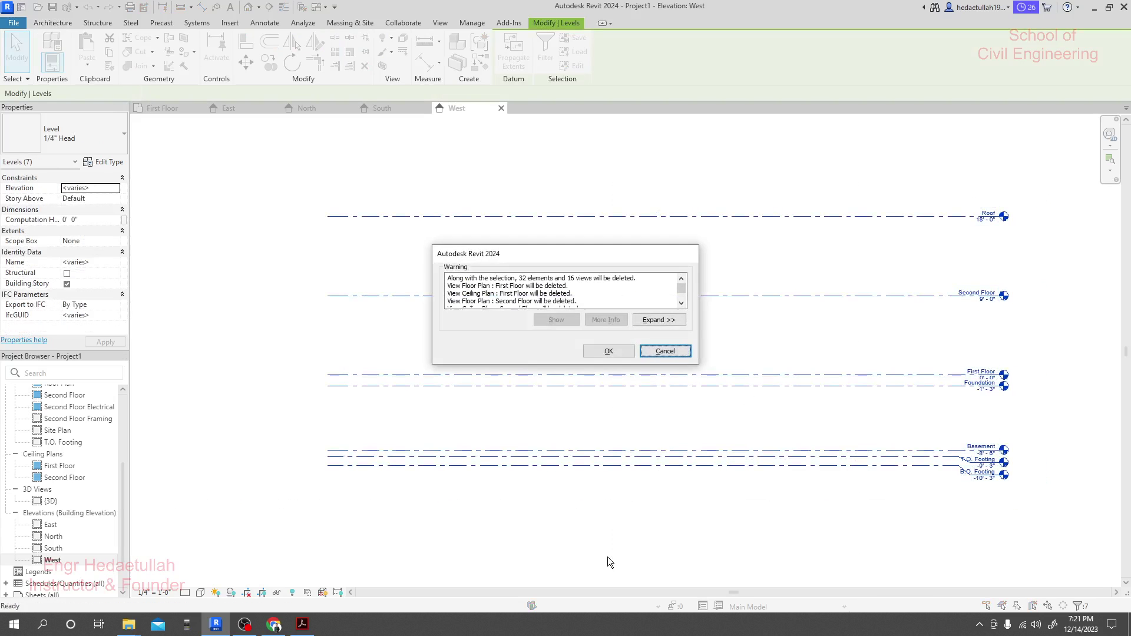
left_click(608, 352)
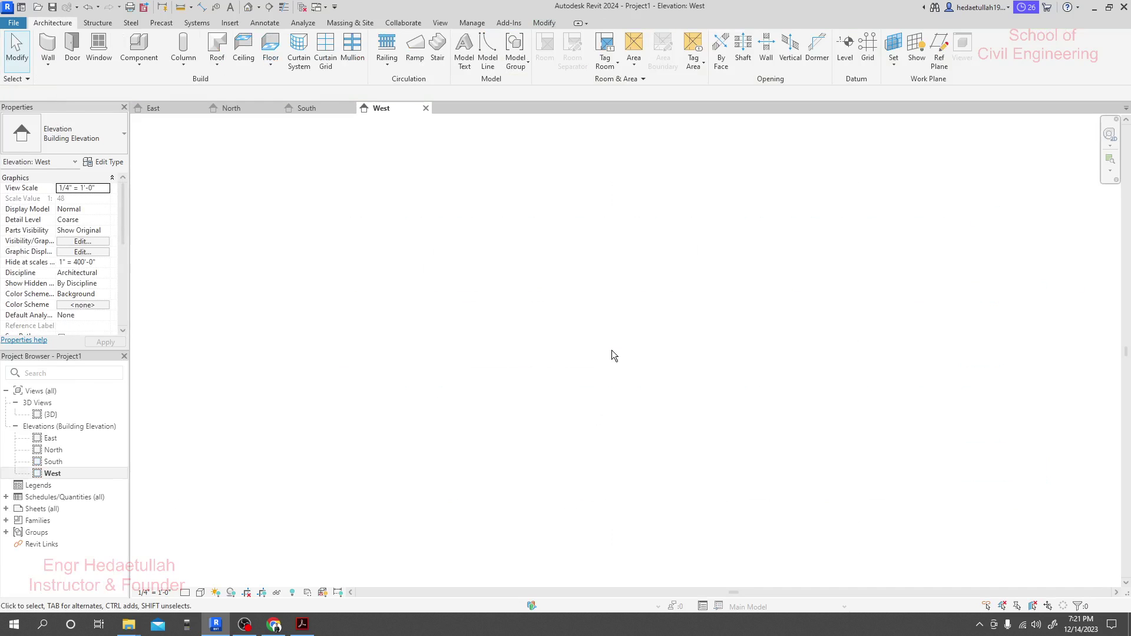
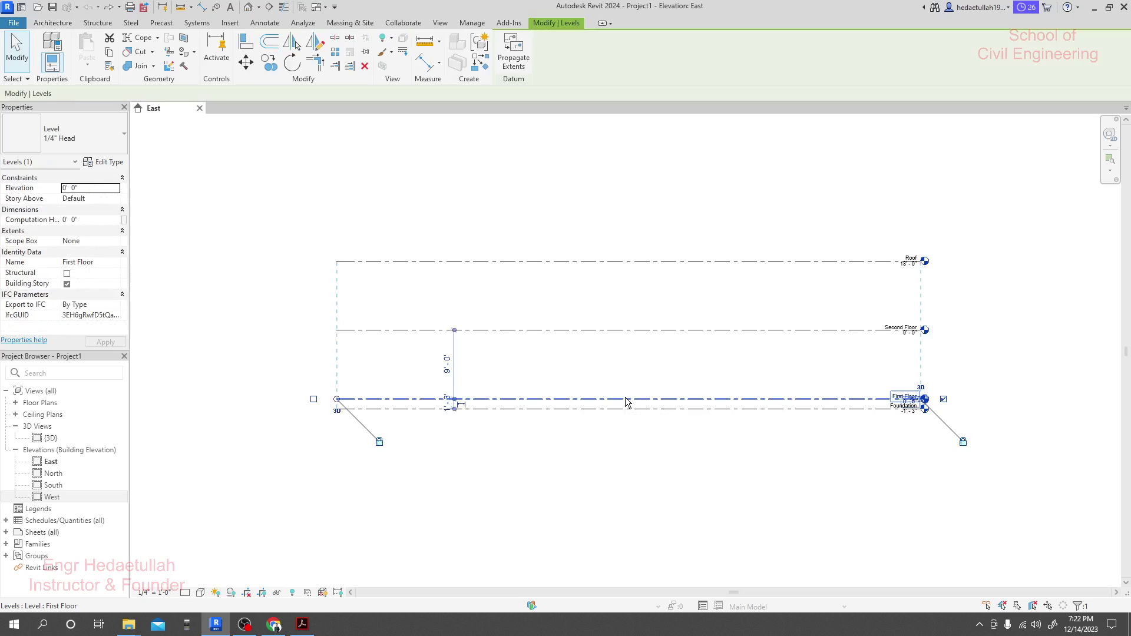
- Delete the Roof, Second Floor and First Floor levels in the East elevation, keeping only Foundation
left_click_drag(633, 234, 541, 404)
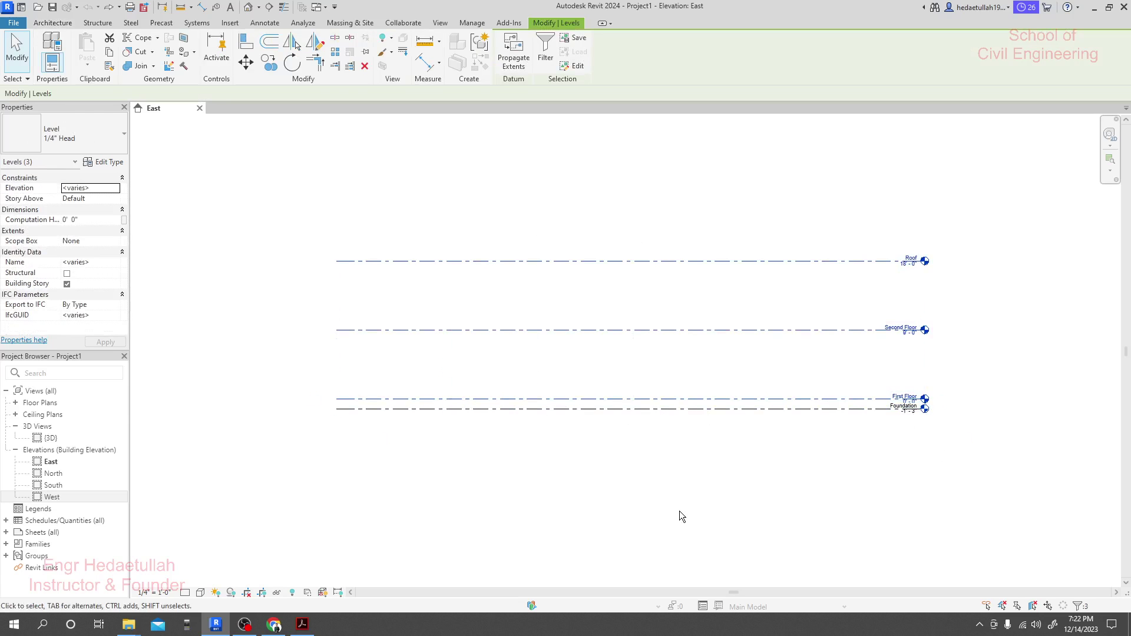
key("Delete")
left_click(611, 350)
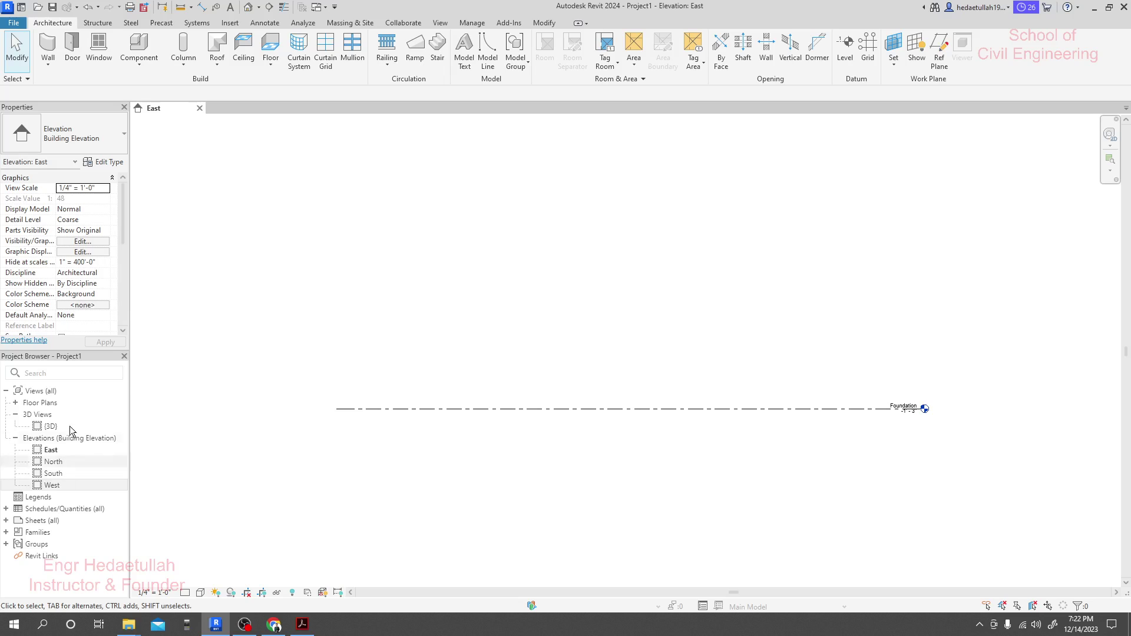
- Delete the T.O. Footing and Basement floor plan views from the project
left_click(595, 408)
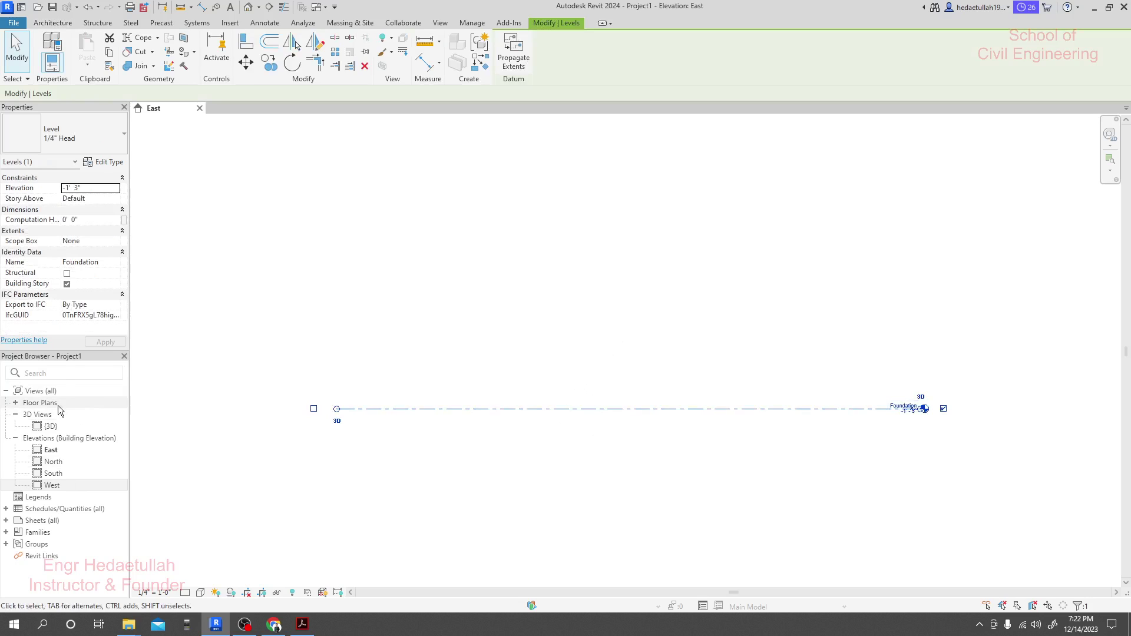
left_click(16, 403)
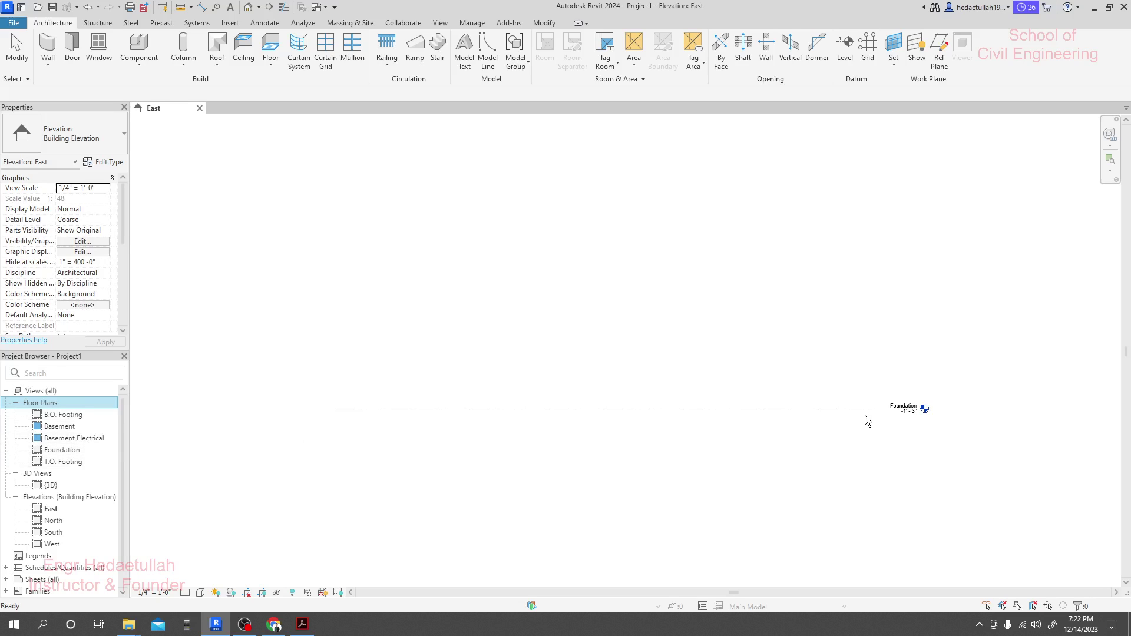
left_click(65, 462)
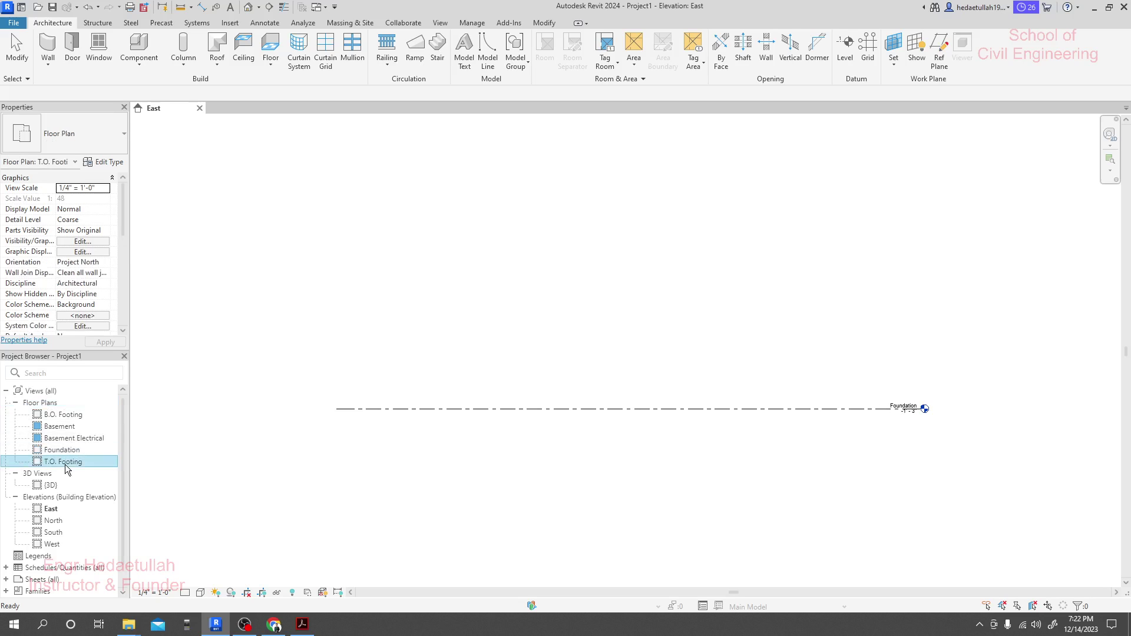
right_click(71, 464)
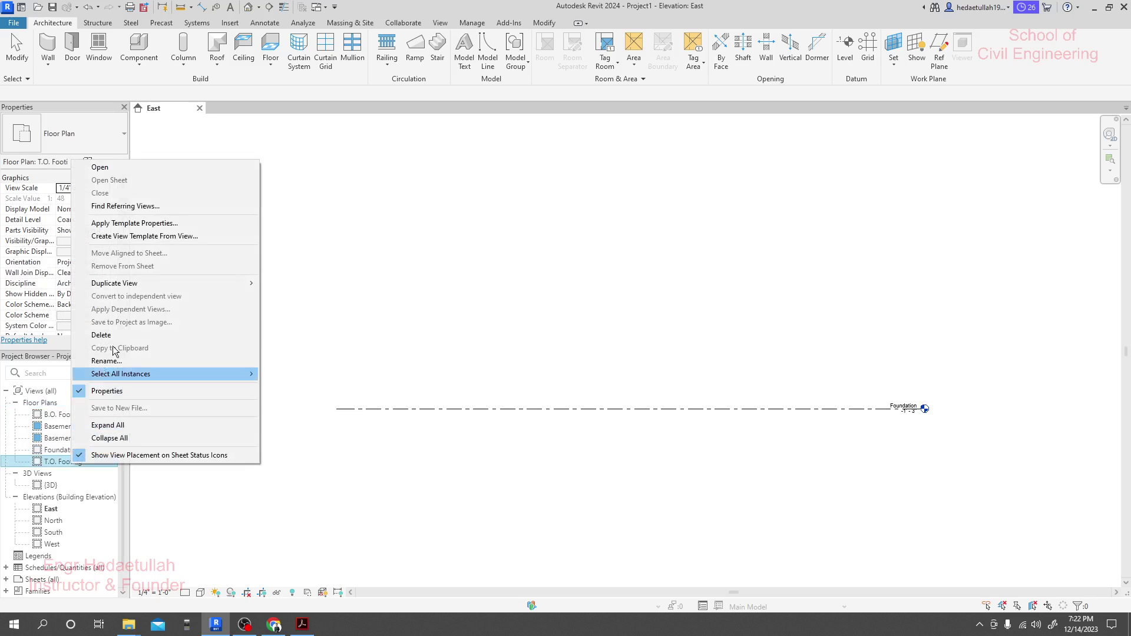
left_click(230, 335)
right_click(59, 426)
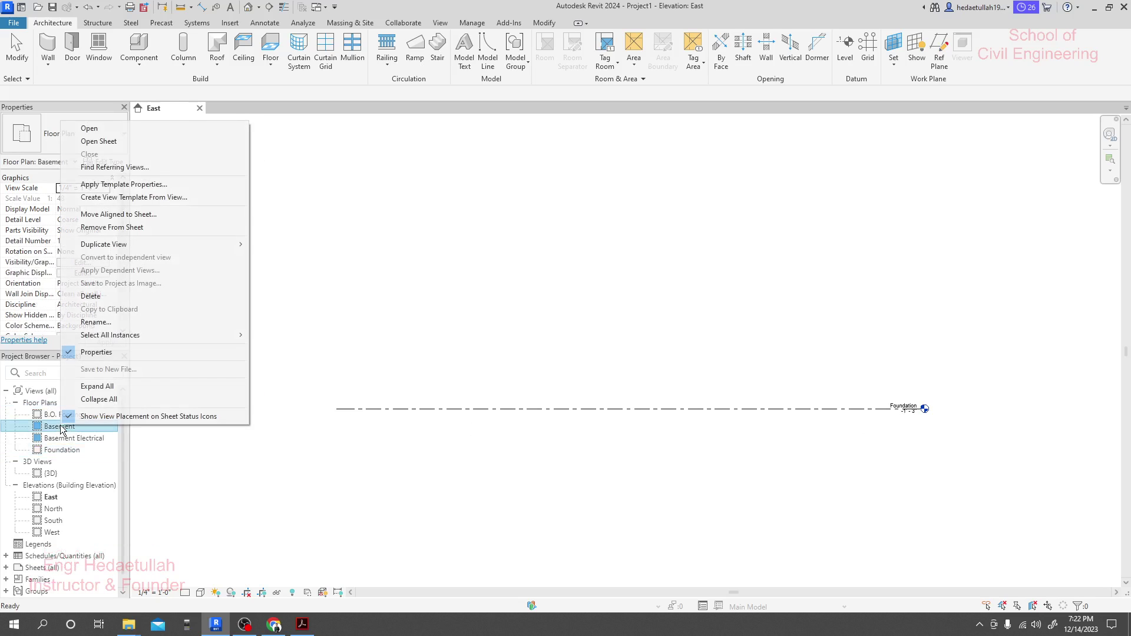
left_click(111, 296)
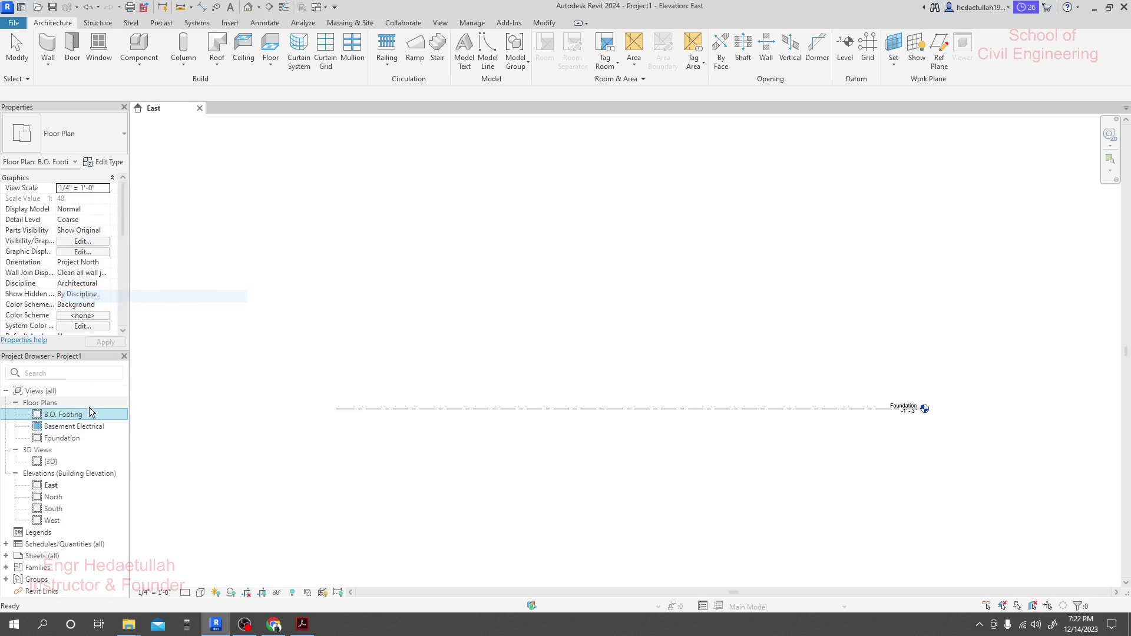
- Delete the B.O. Footing and Basement Electrical floor plan views, keeping only the Foundation plan
right_click(76, 419)
left_click(135, 313)
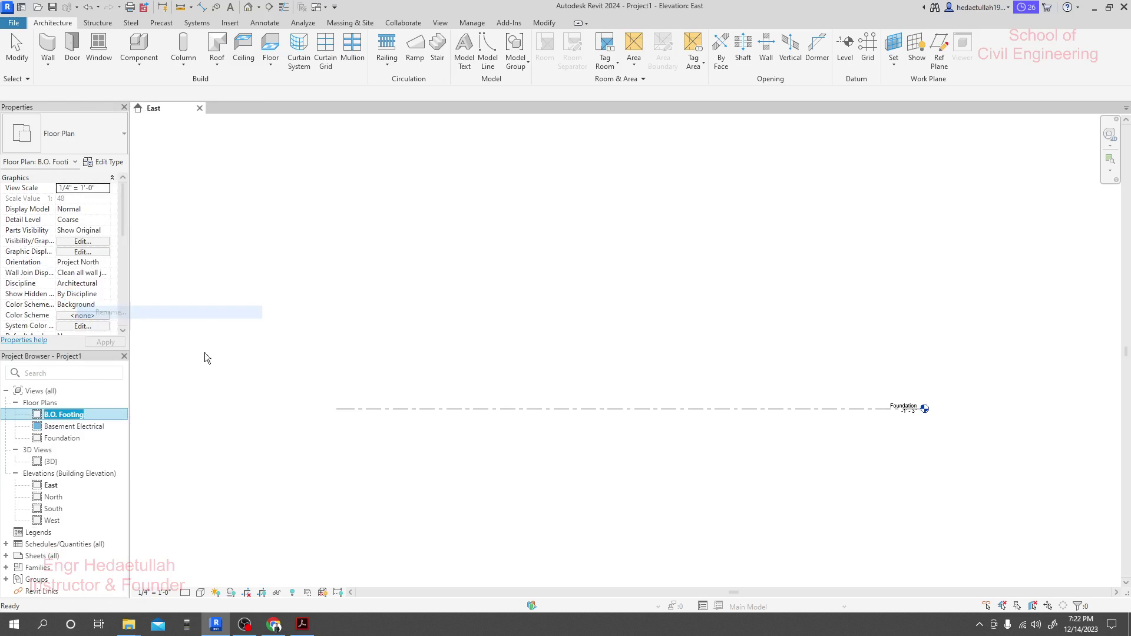
right_click(100, 412)
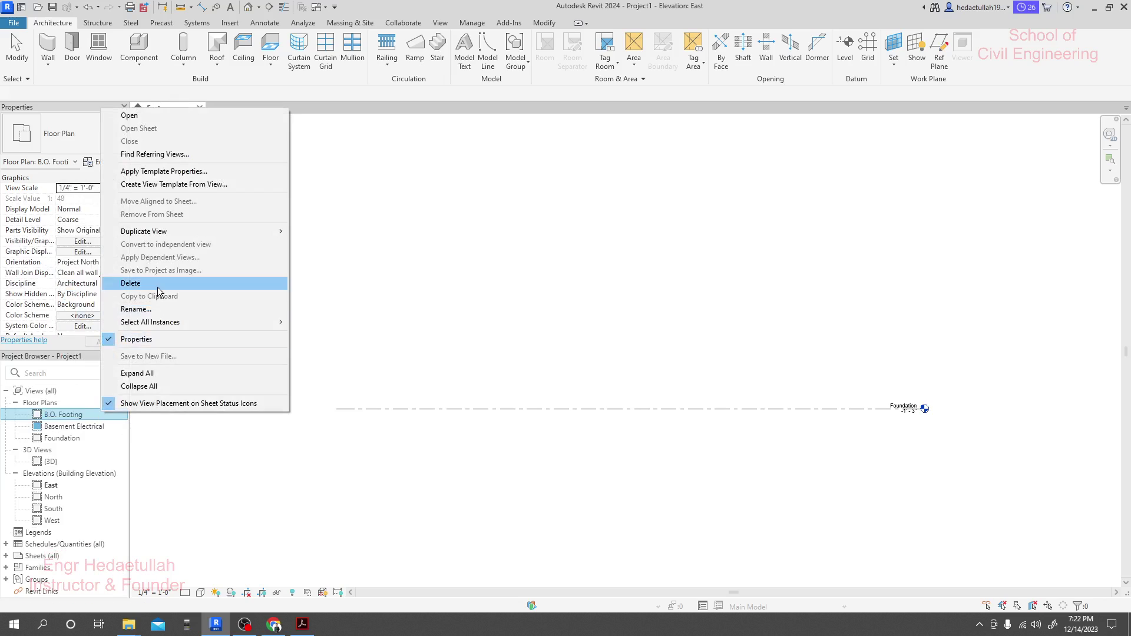
left_click(157, 284)
right_click(75, 416)
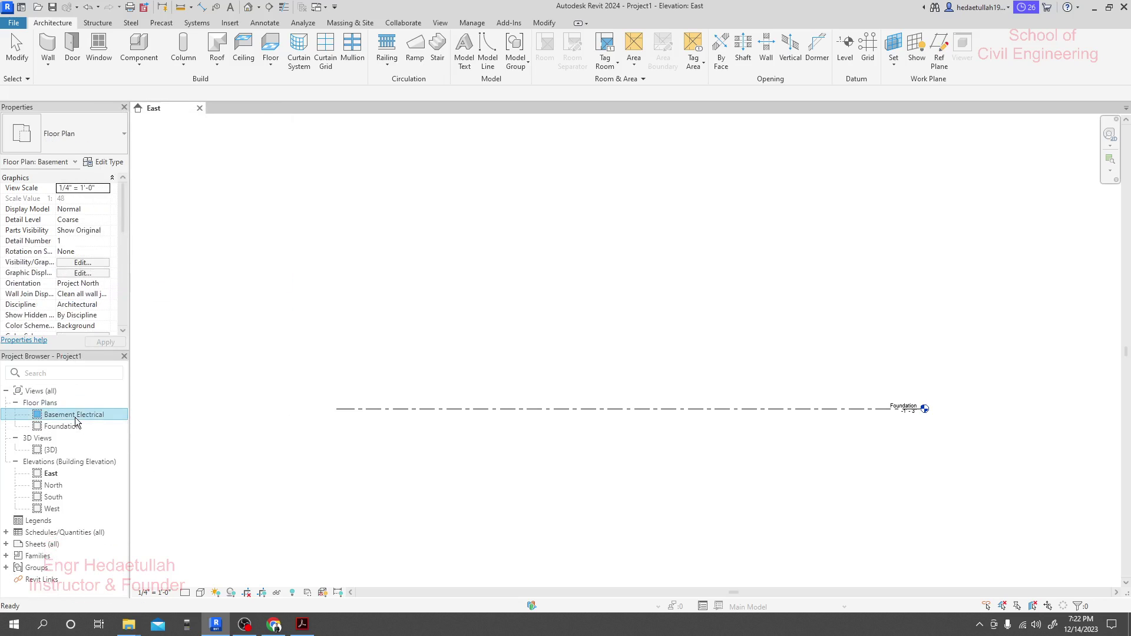
left_click(122, 288)
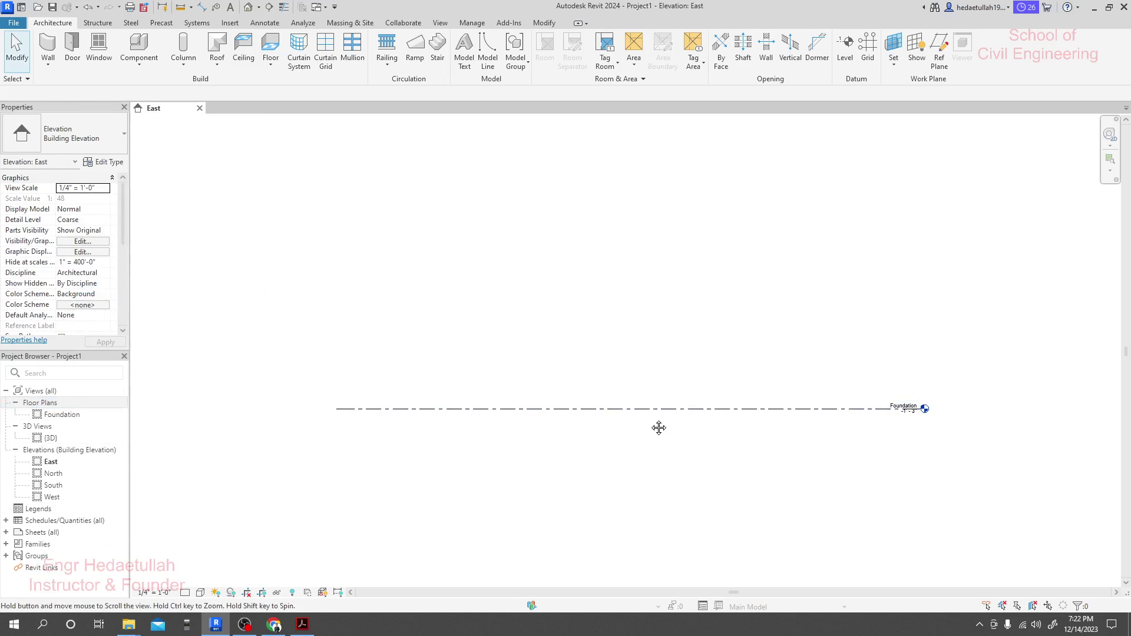
- Open the North elevation and delete the Basement, T.O. Footing and B.O. Footing levels below Foundation
double_click(55, 477)
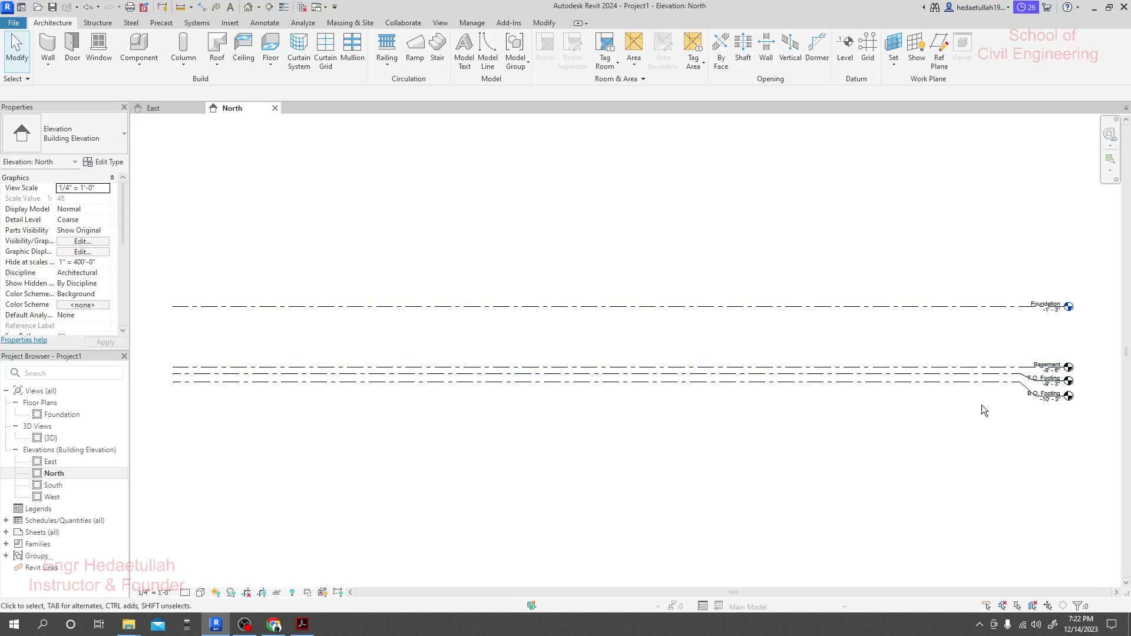
left_click_drag(913, 424, 833, 358)
right_click(833, 358)
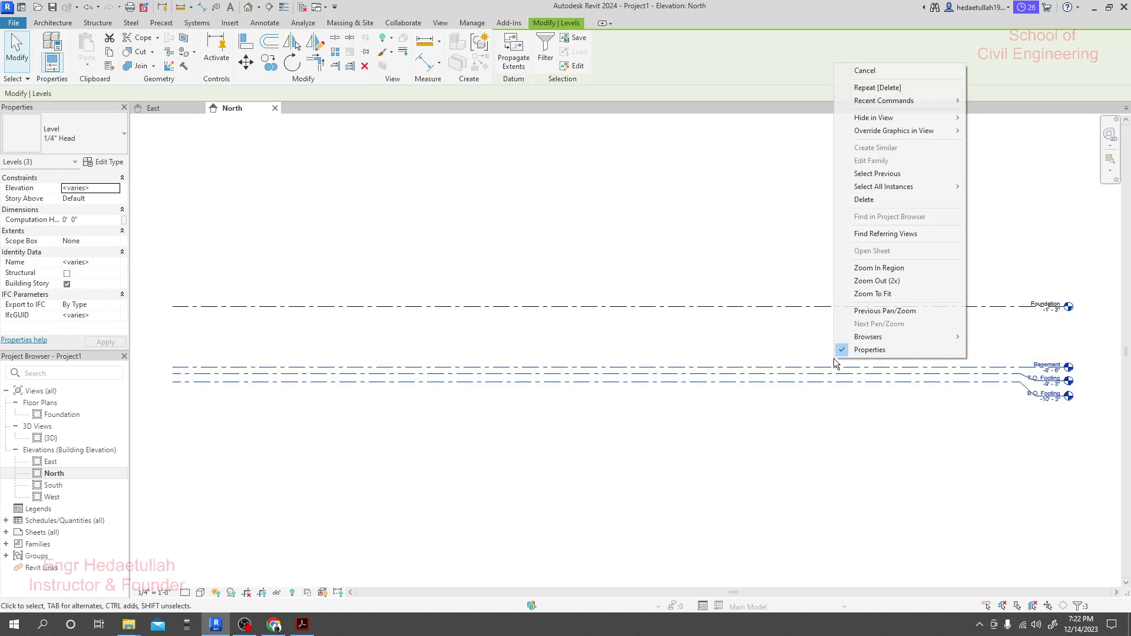
left_click(882, 200)
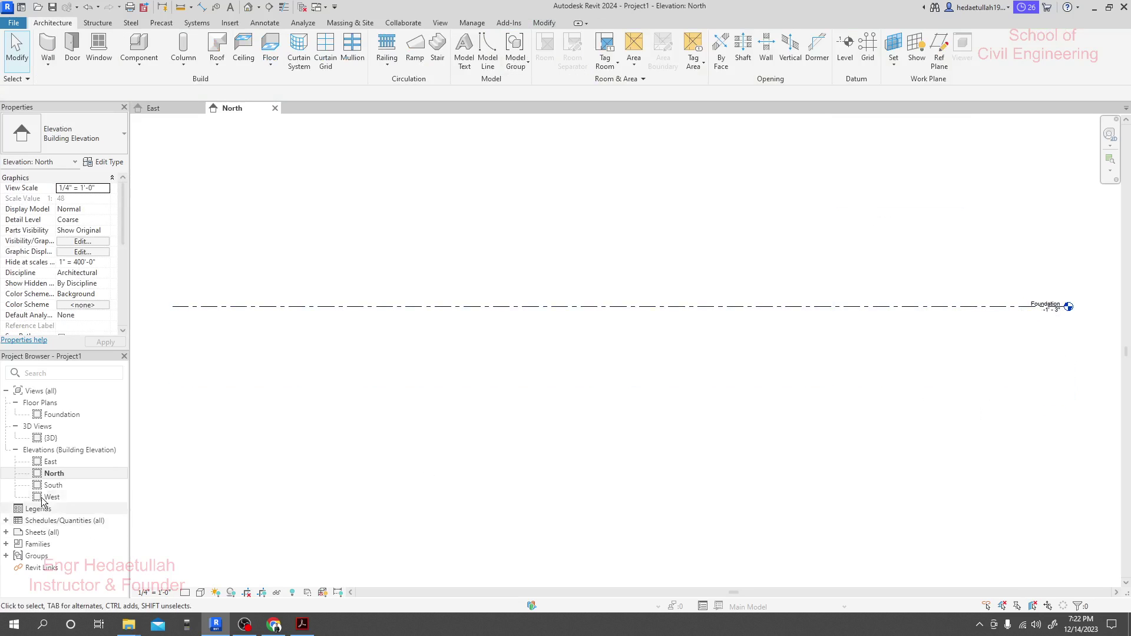
- Open the South and West elevations and examine the levels left in each view
double_click(69, 487)
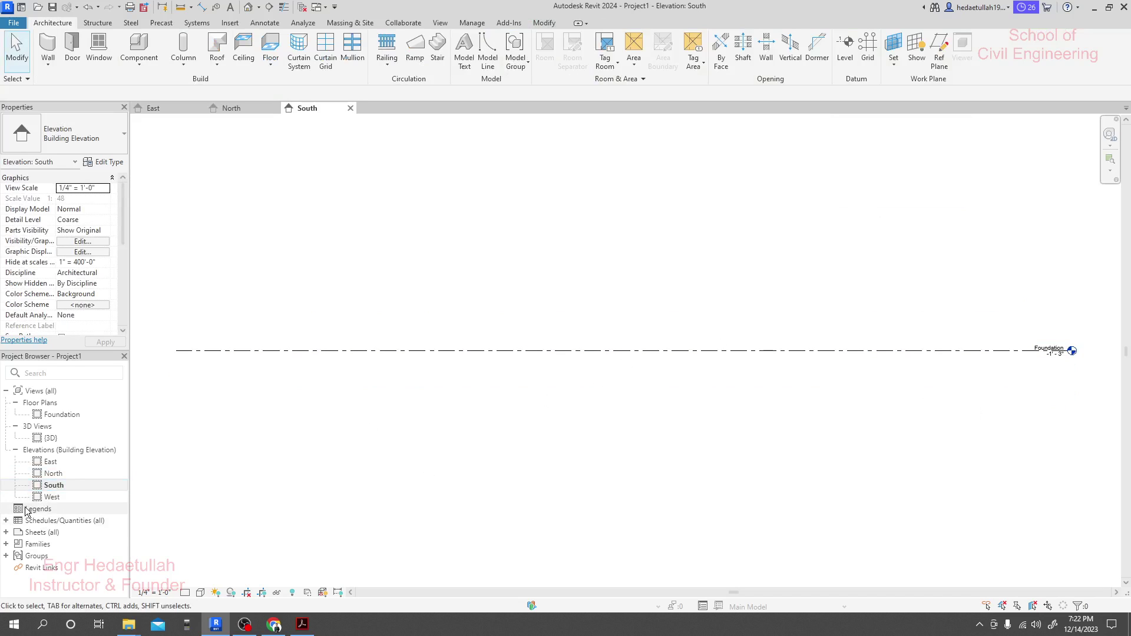
left_click(53, 497)
double_click(53, 498)
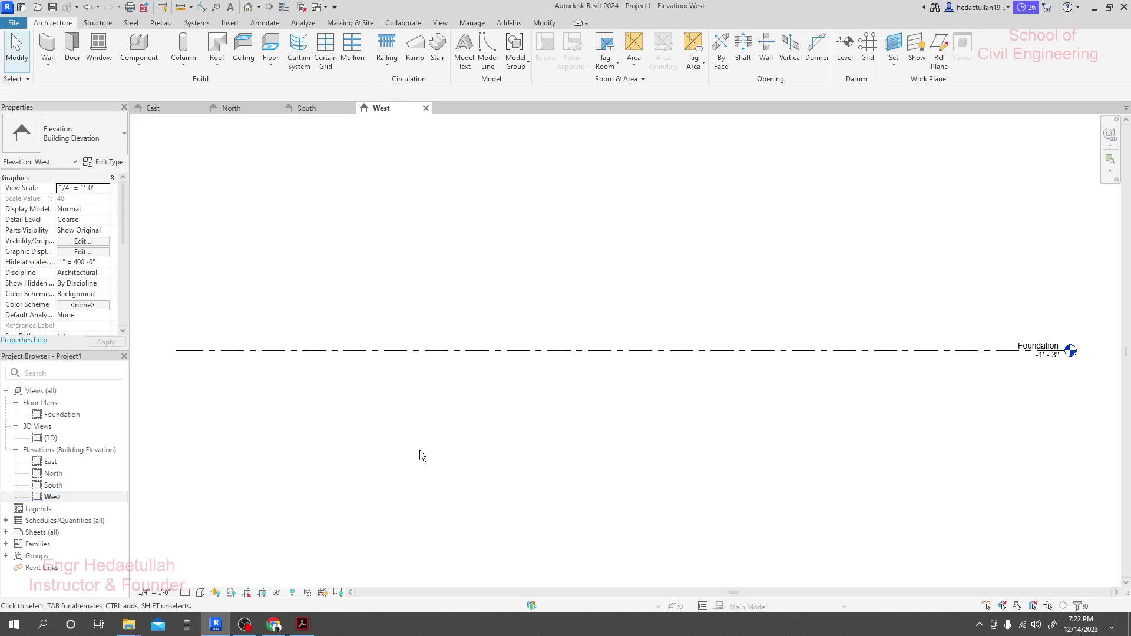
scroll(784, 377, "down", 1)
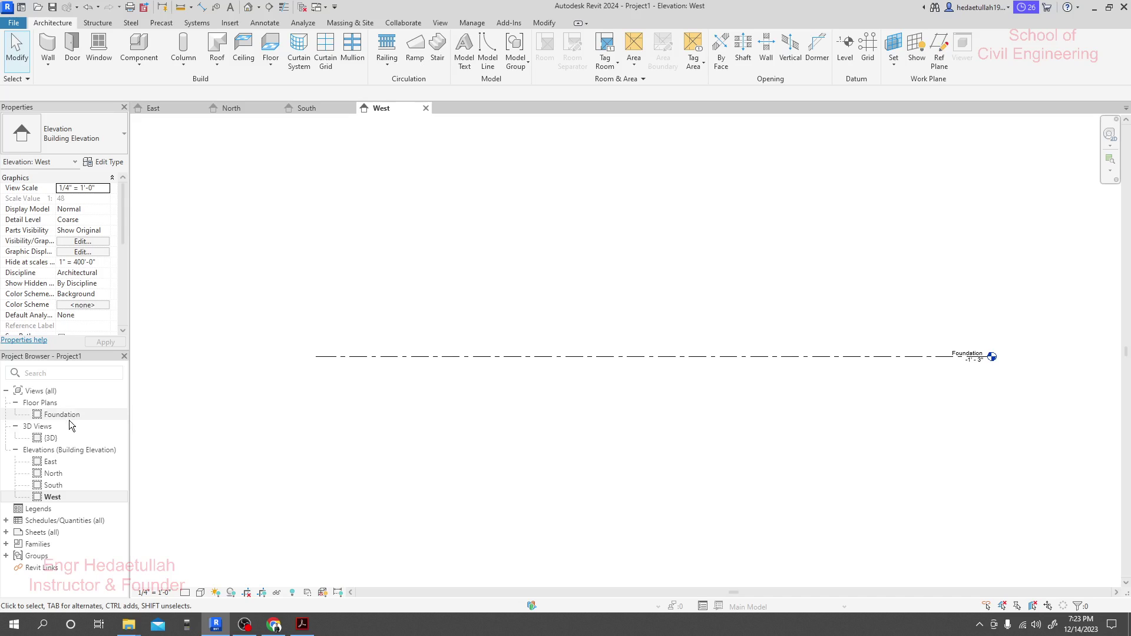
scroll(591, 322, "up", 1)
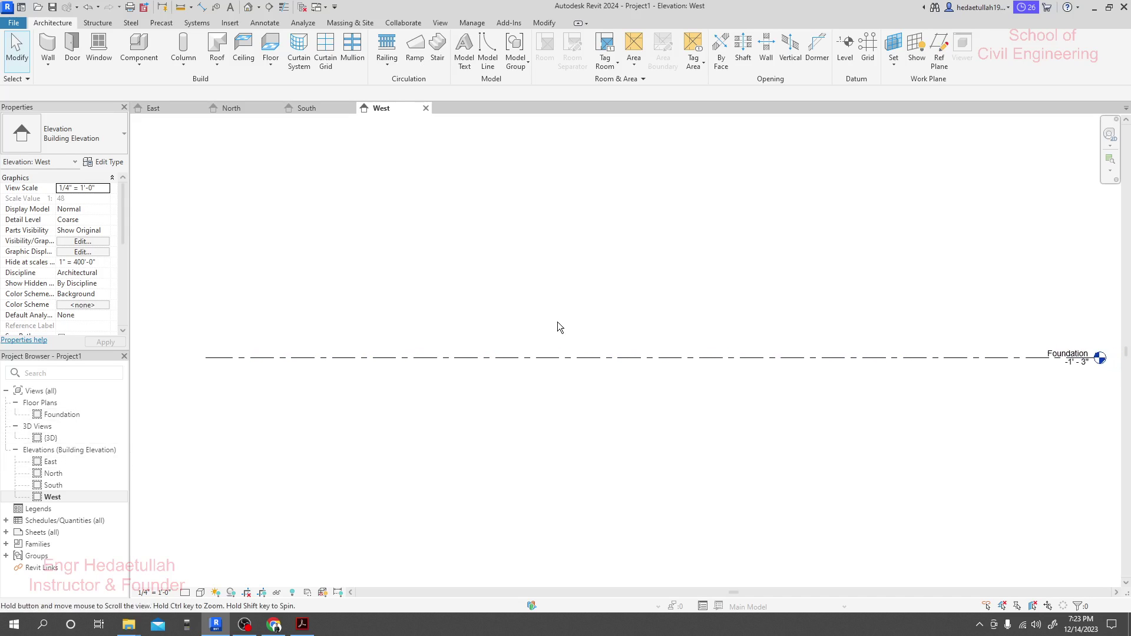
scroll(558, 321, "down", 1)
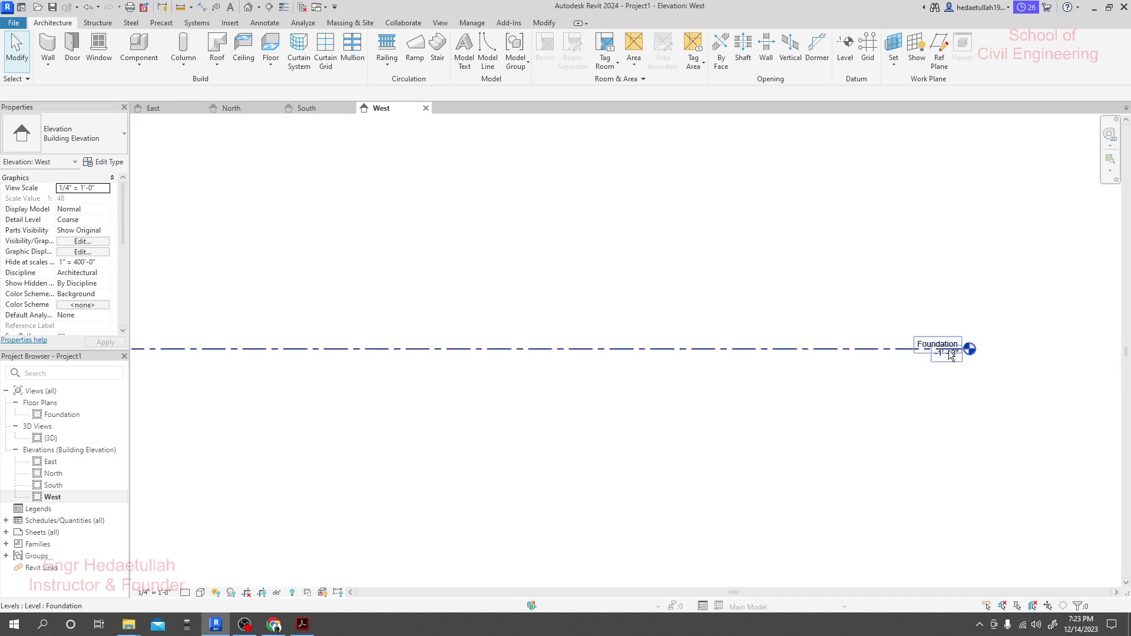
scroll(736, 419, "up", 2)
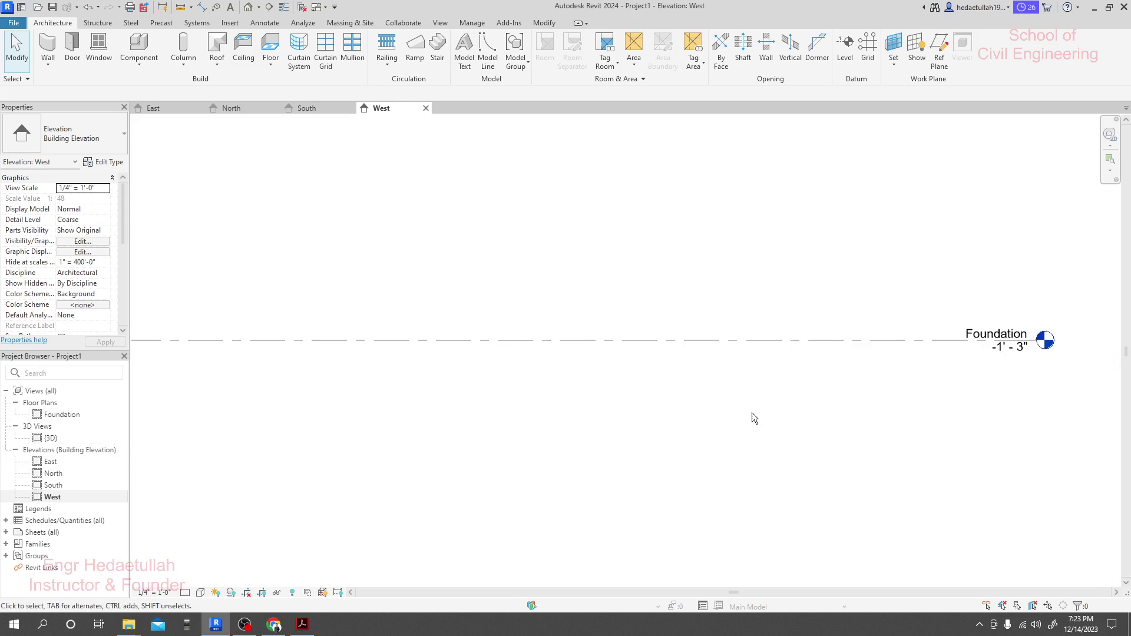
scroll(748, 414, "down", 1)
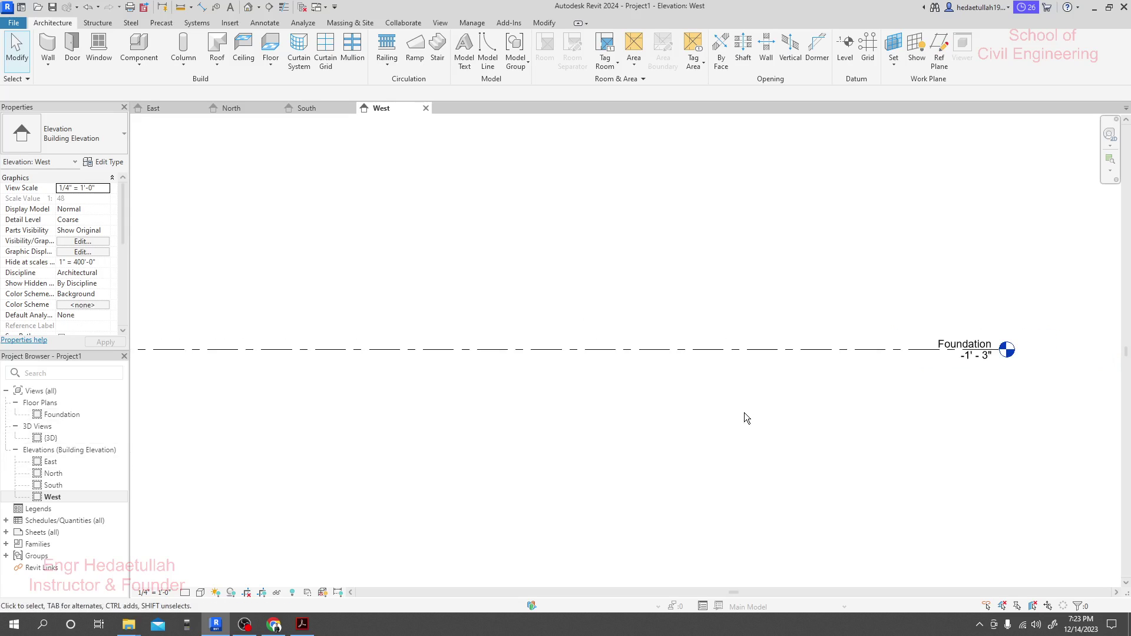
scroll(754, 413, "down", 1)
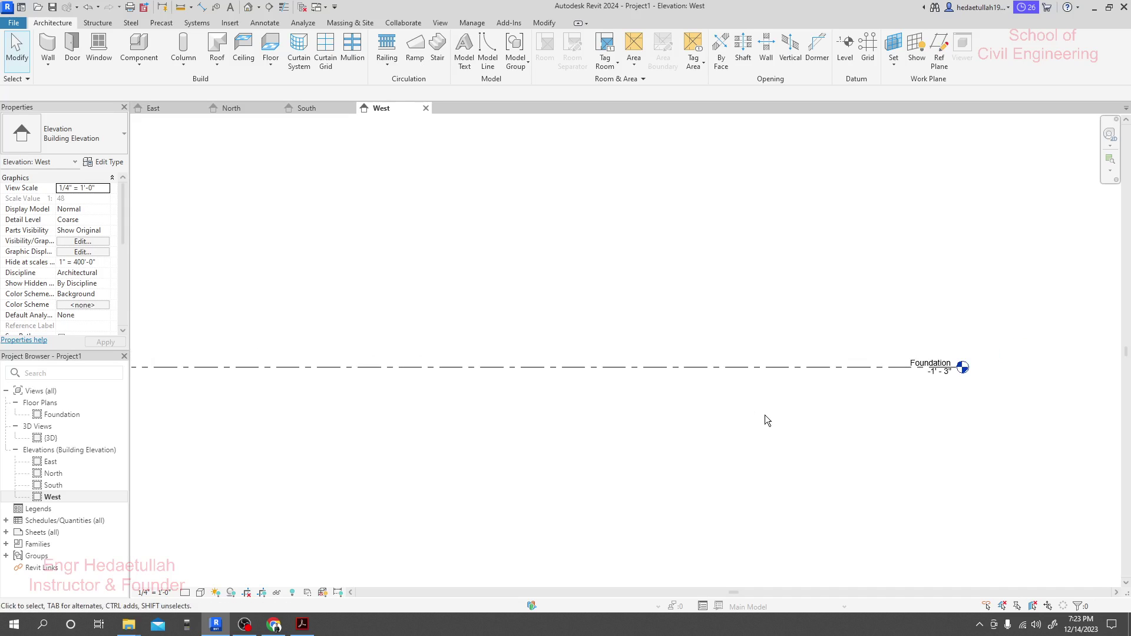
scroll(725, 415, "down", 1)
scroll(944, 353, "up", 2)
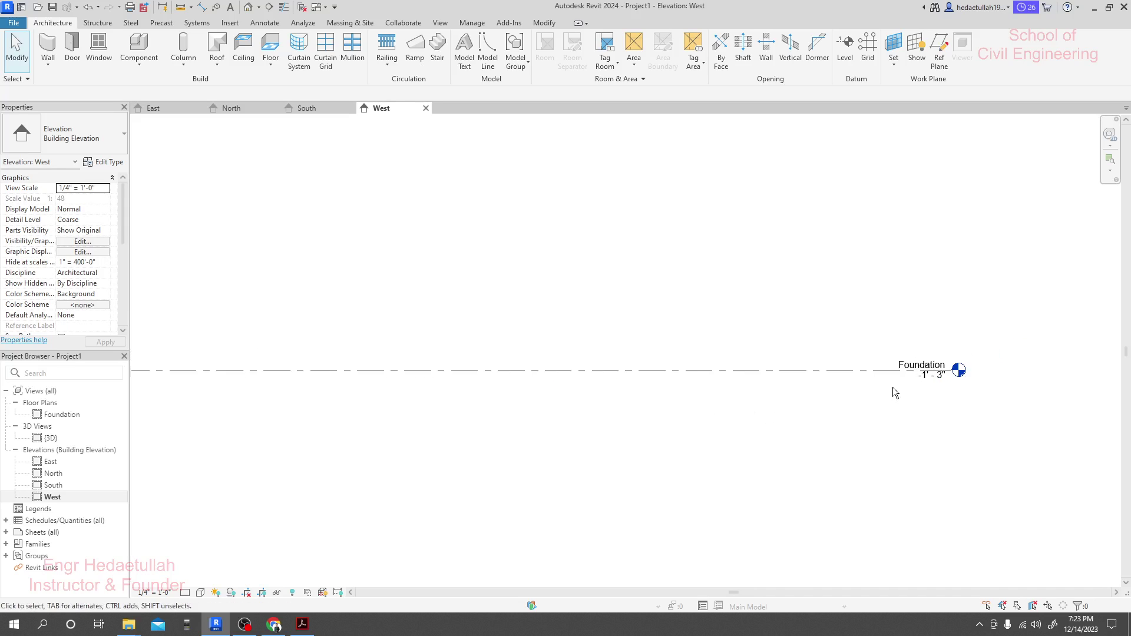
- Rename the Foundation level in the West elevation as Ground Level and rename its corresponding views too
left_click(911, 367)
left_click(920, 364)
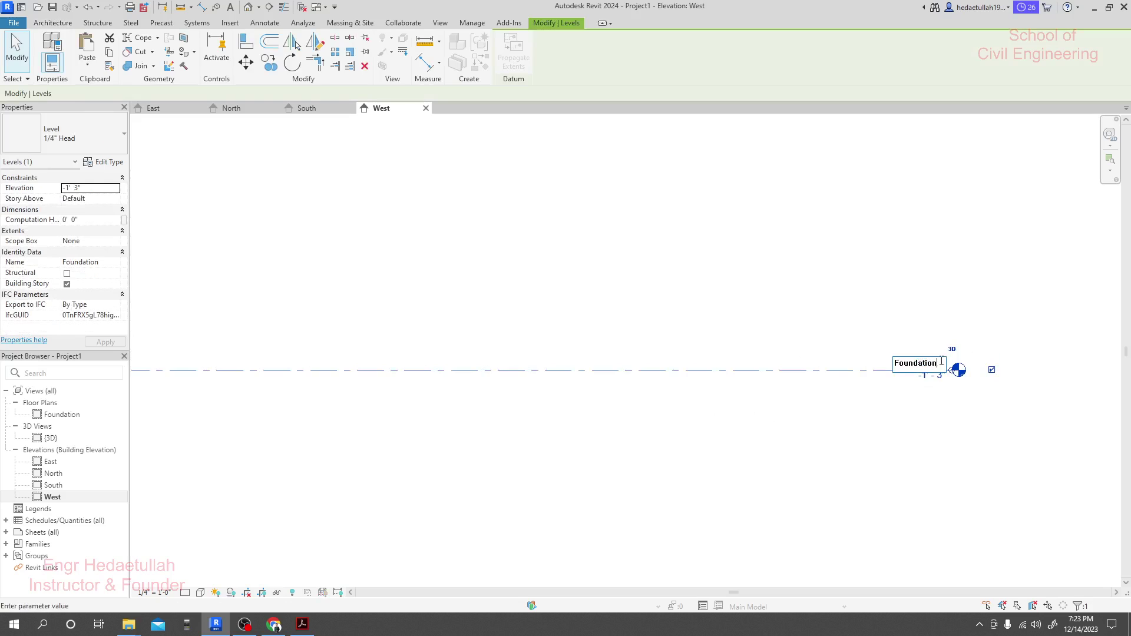
left_click_drag(941, 362, 831, 370)
key("BackSpace")
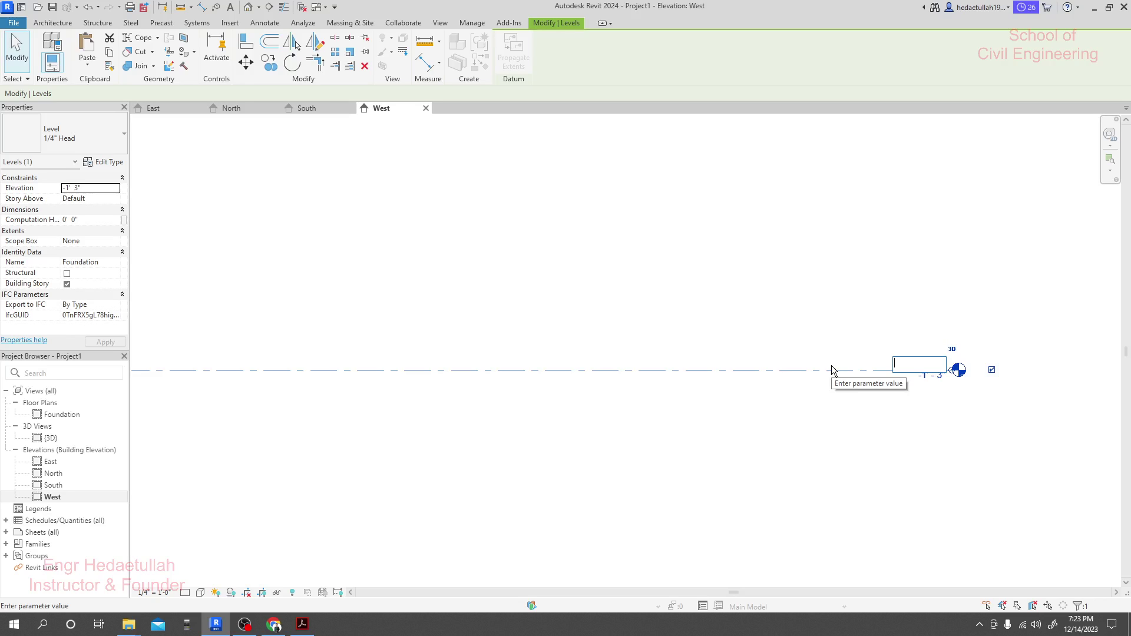
type("F")
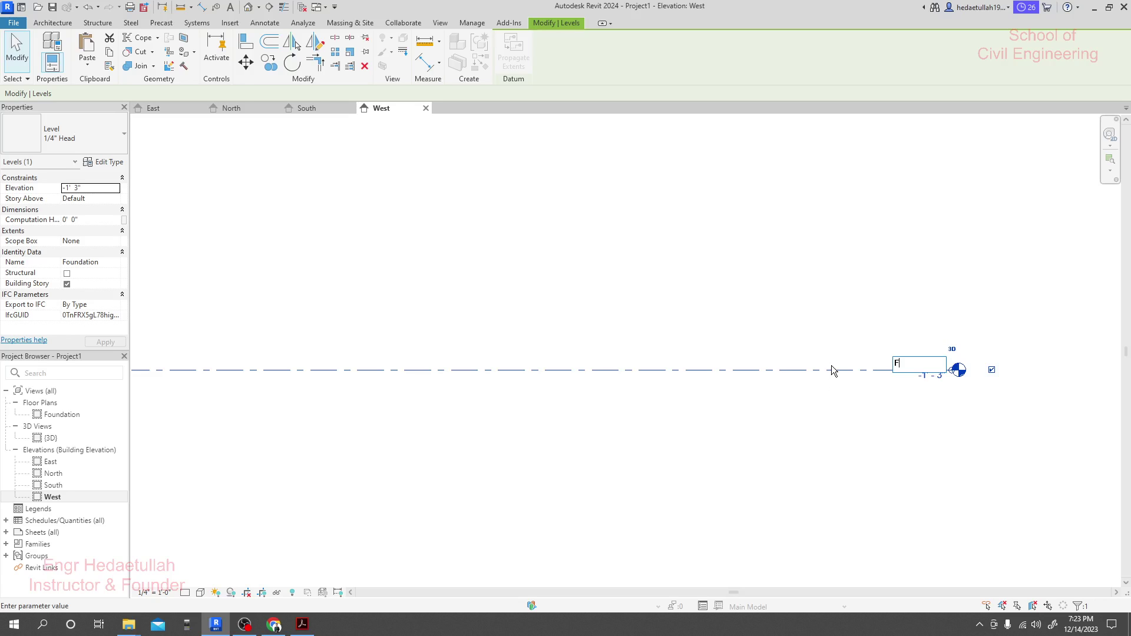
type("Ground Level")
key("Return")
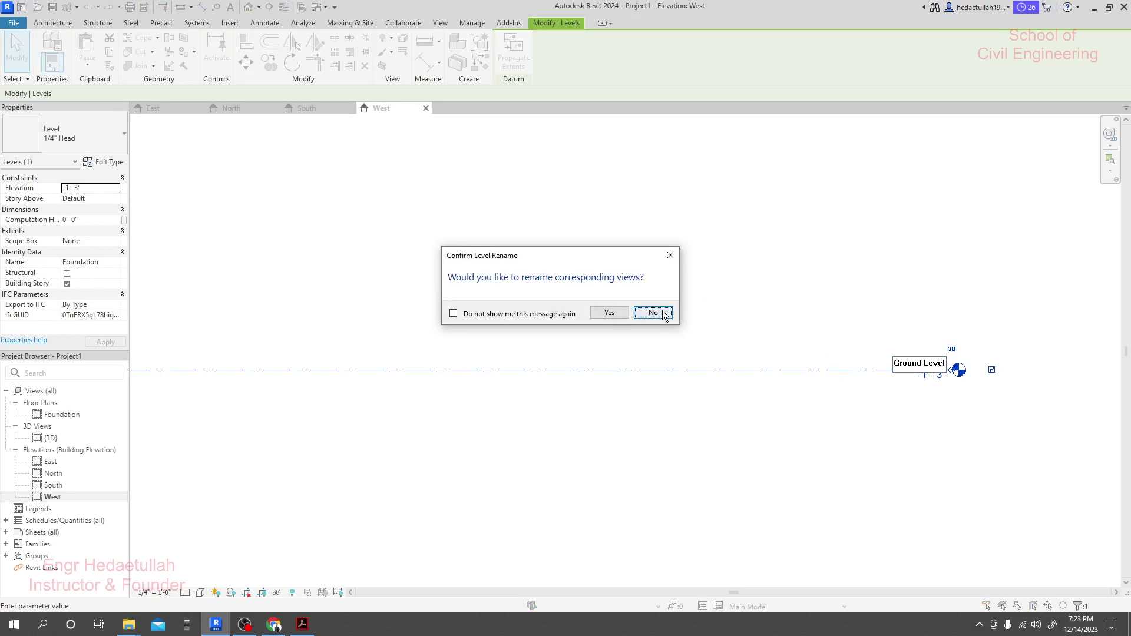
left_click(609, 313)
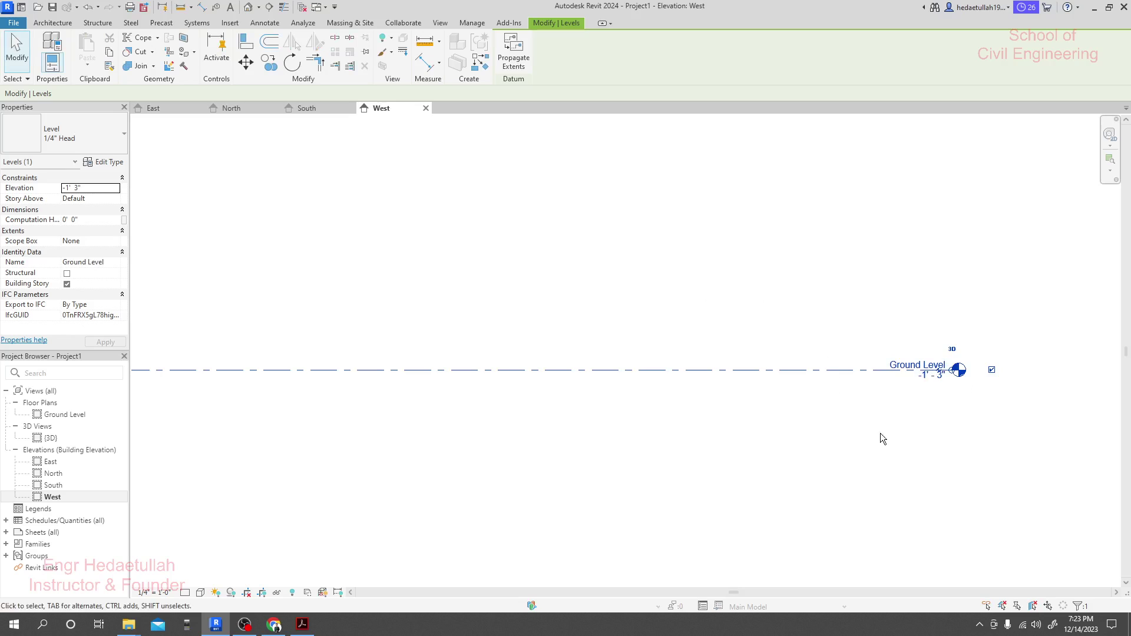
- Set the elevation of Ground Level to 0 in the West elevation and deselect the level
middle_click_drag(880, 433, 952, 425)
scroll(863, 424, "down", 1)
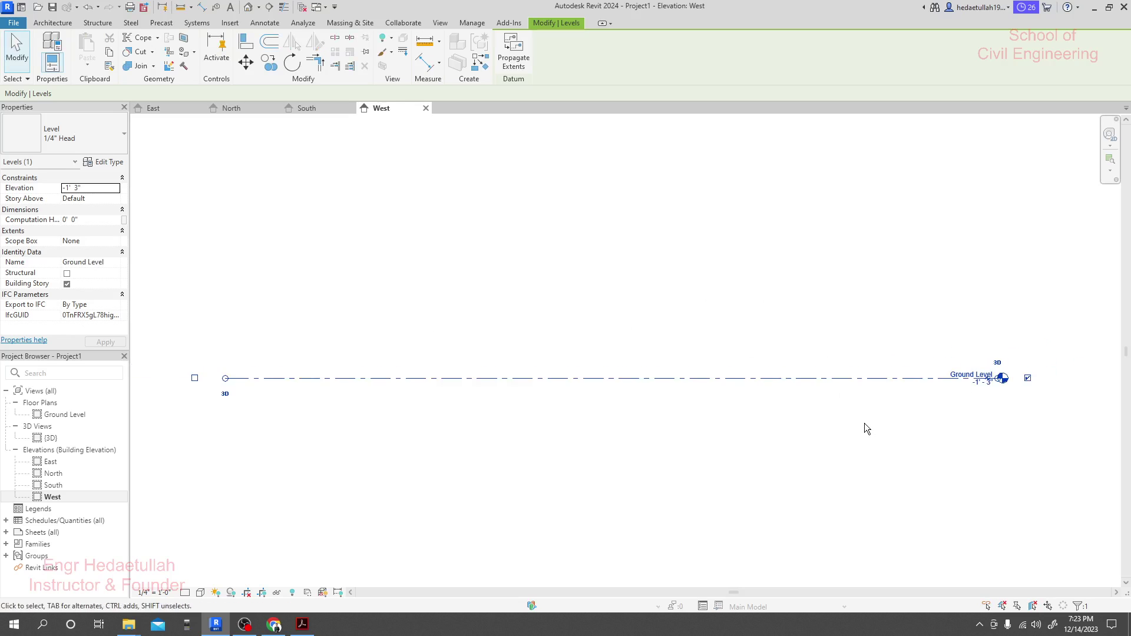
scroll(982, 385, "up", 1)
left_click(981, 384)
left_click(972, 383)
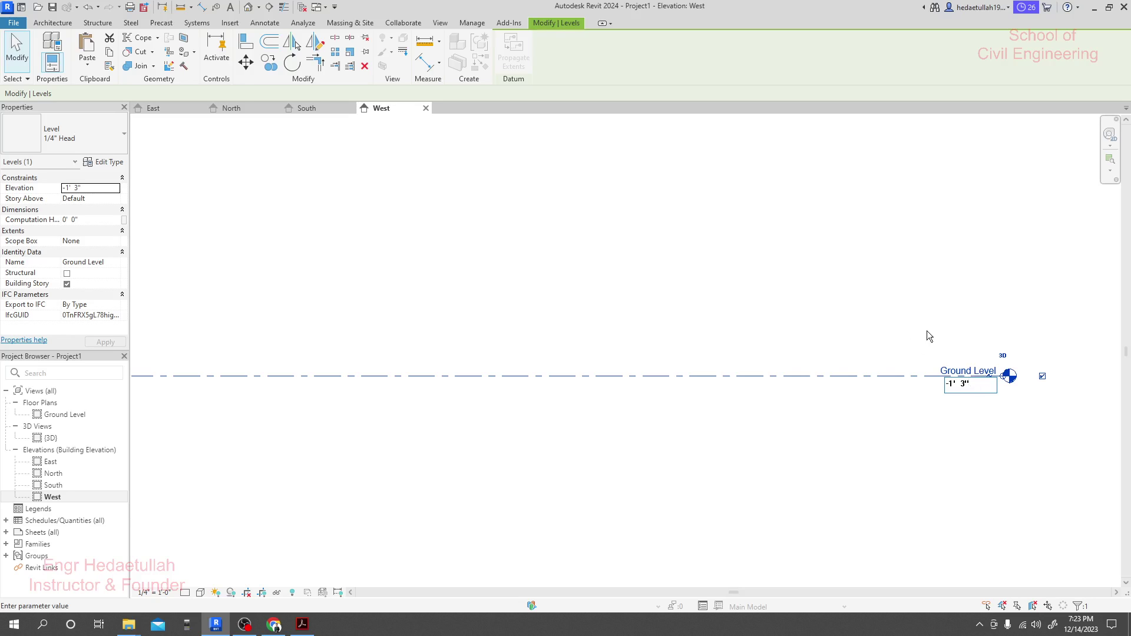
double_click(950, 383)
type("0")
key("BackSpace")
type("0")
key("Return")
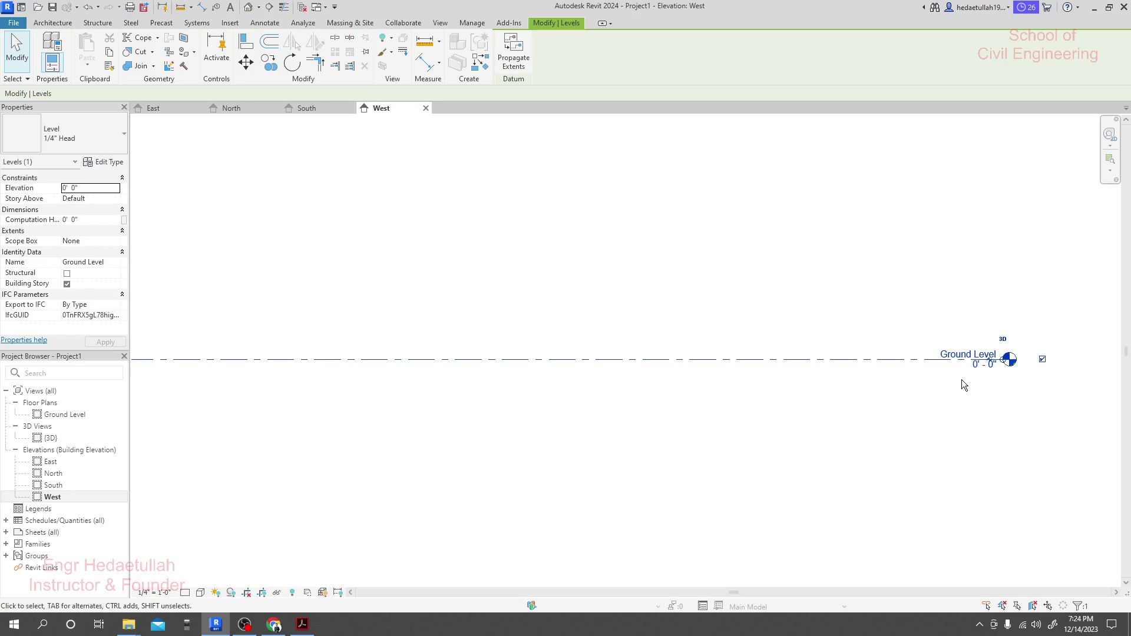
scroll(754, 397, "down", 2)
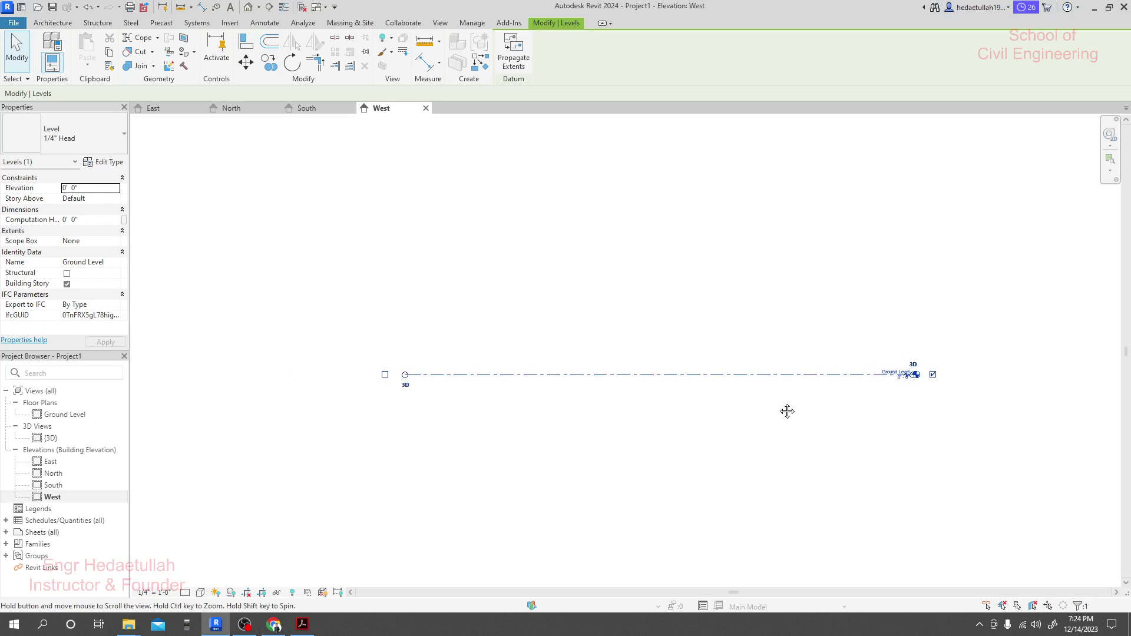
left_click(810, 320)
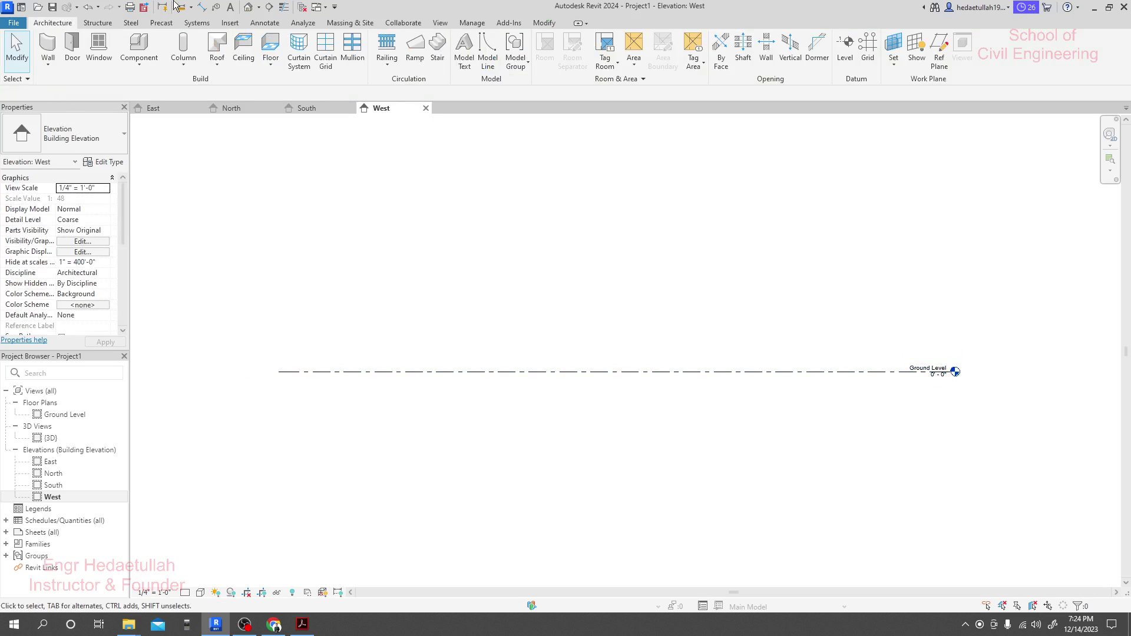
left_click(97, 22)
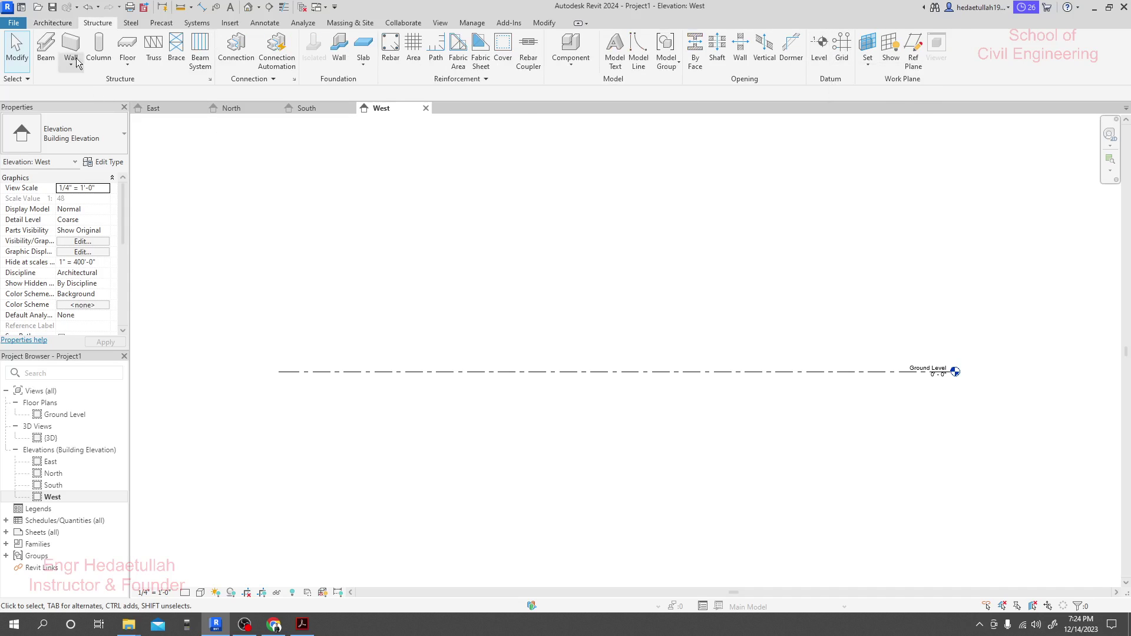
scroll(818, 61, "up", 1)
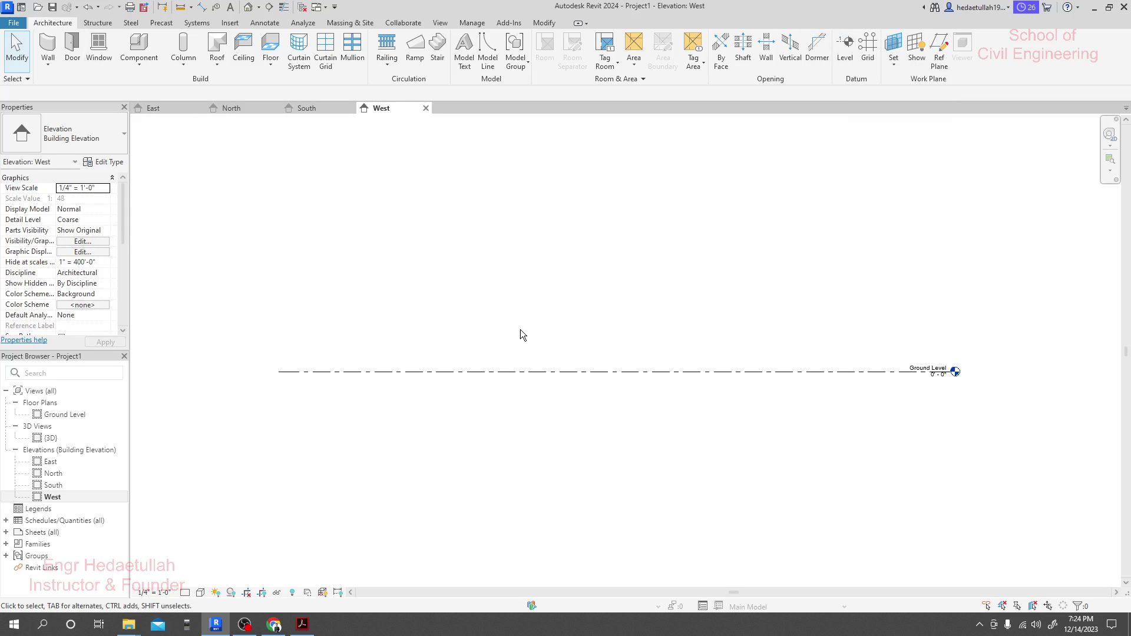
middle_click_drag(521, 330, 552, 337)
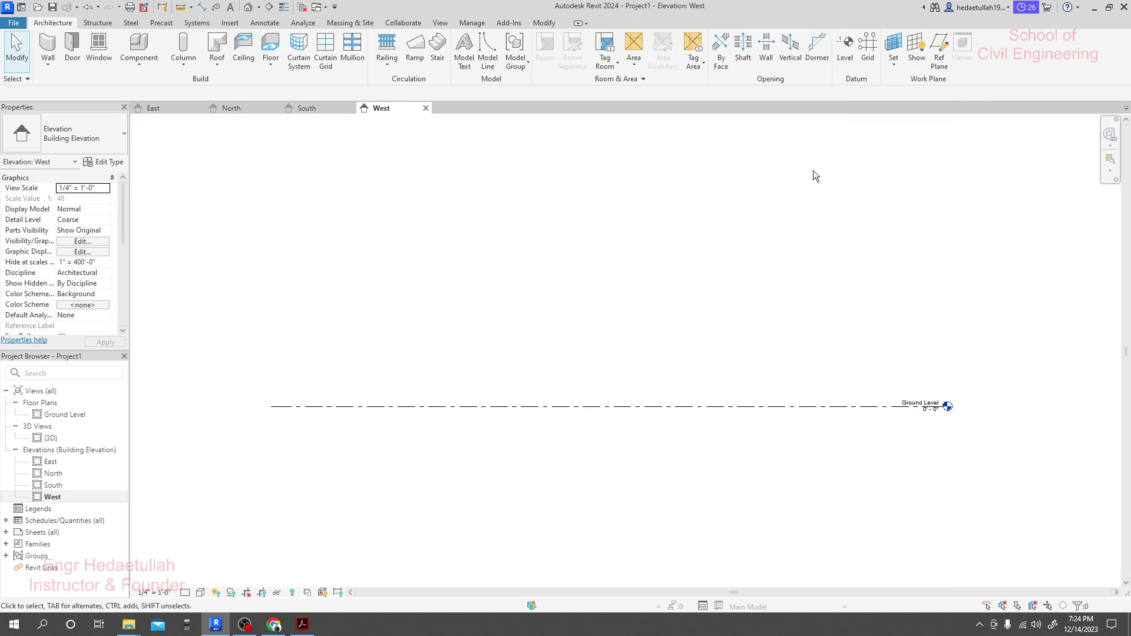
- Start placing a level in the West elevation and examine the plan view types created with it, leaving the selection unchanged
left_click(844, 49)
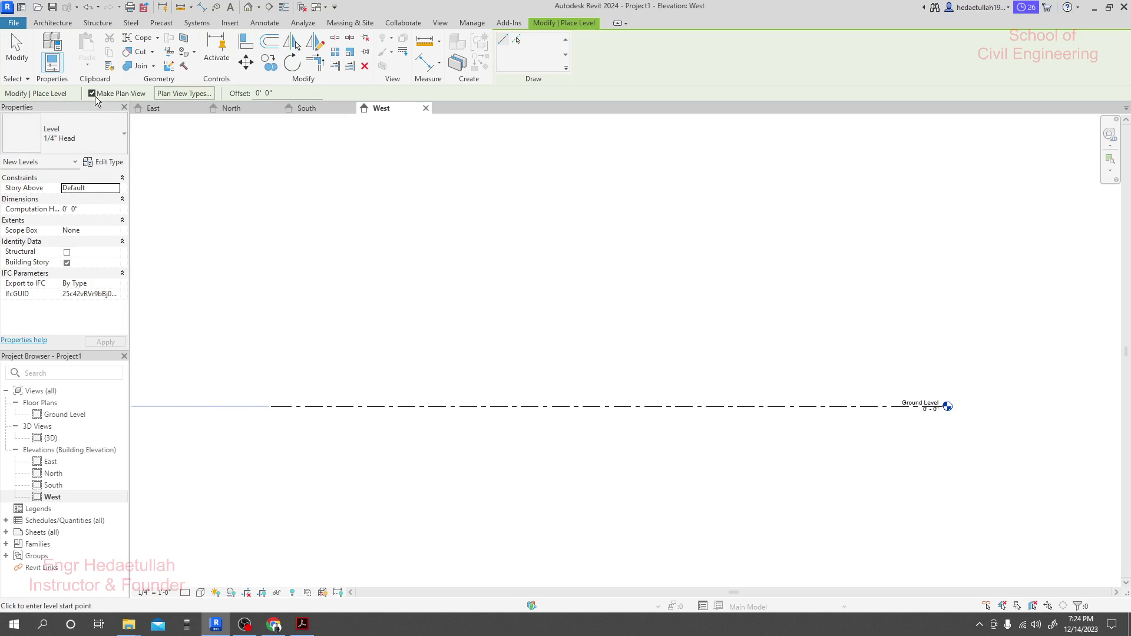
left_click(188, 94)
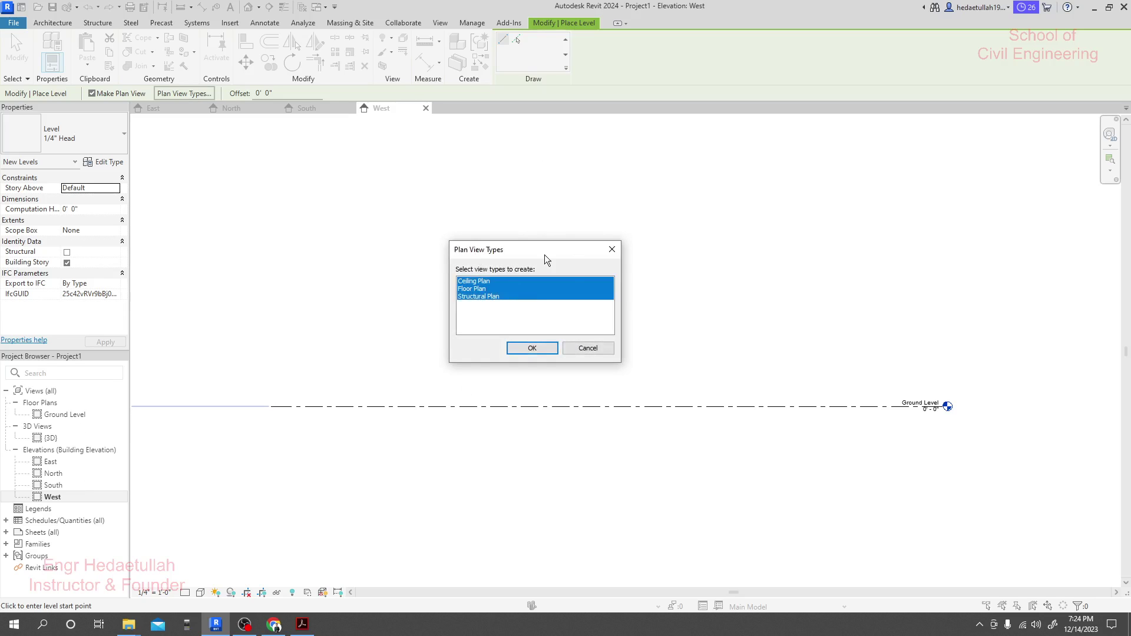
left_click(488, 289, "ctrl")
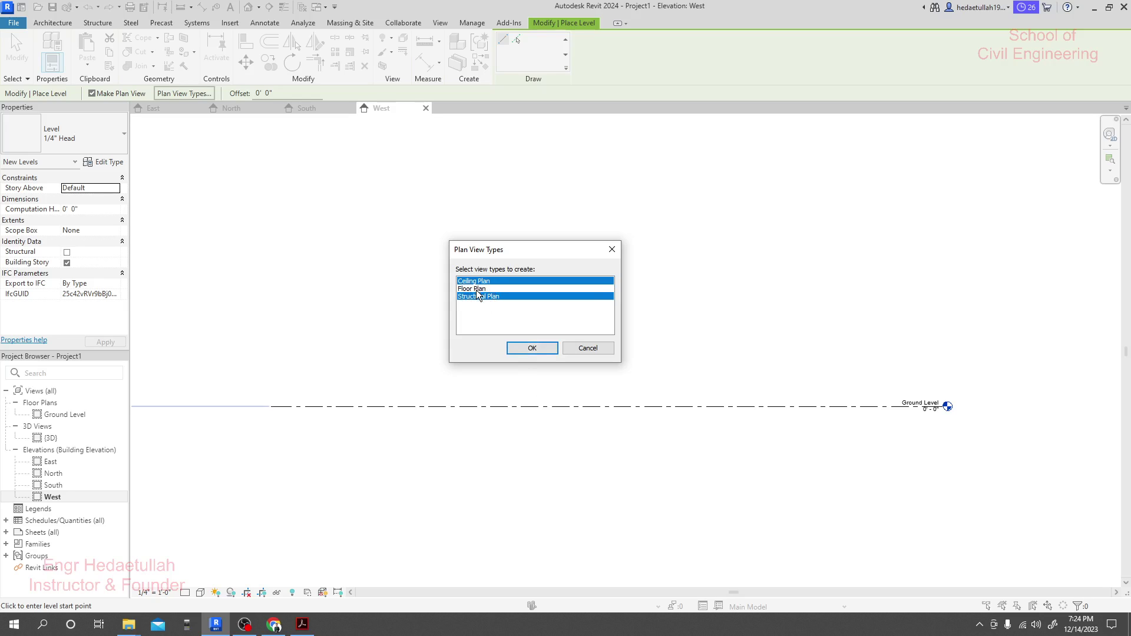
left_click(476, 290)
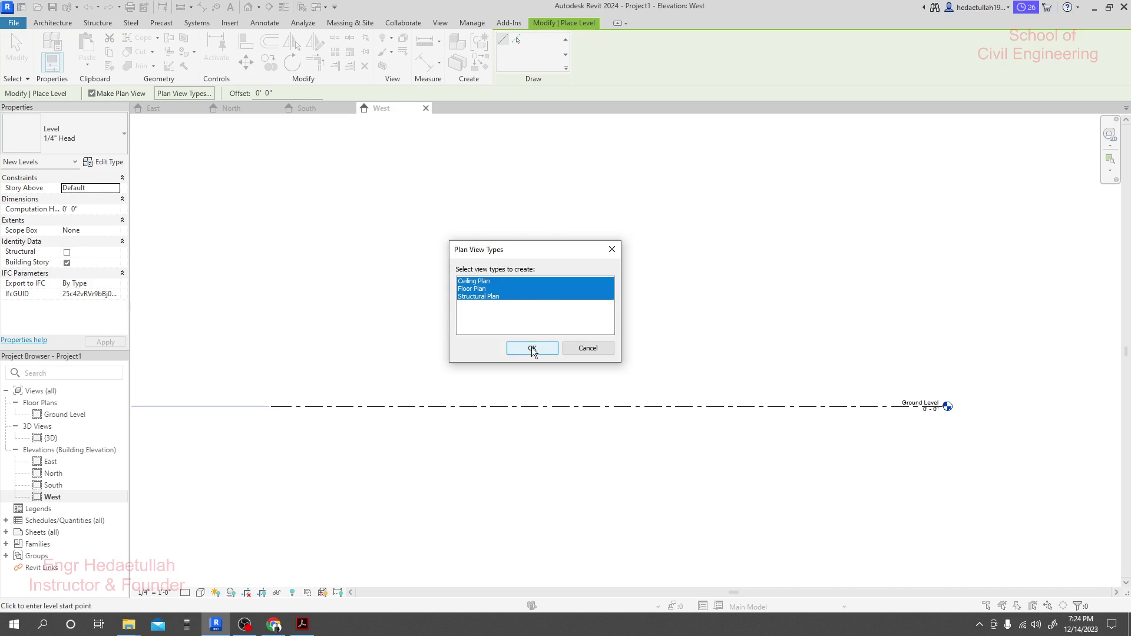
left_click(587, 348)
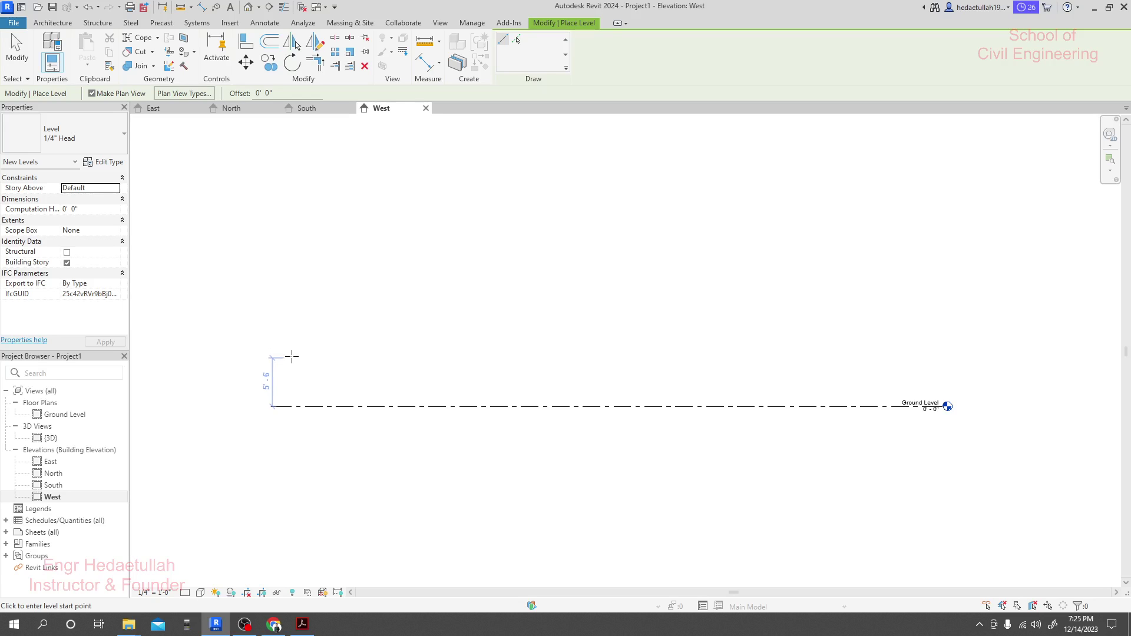
key("d")
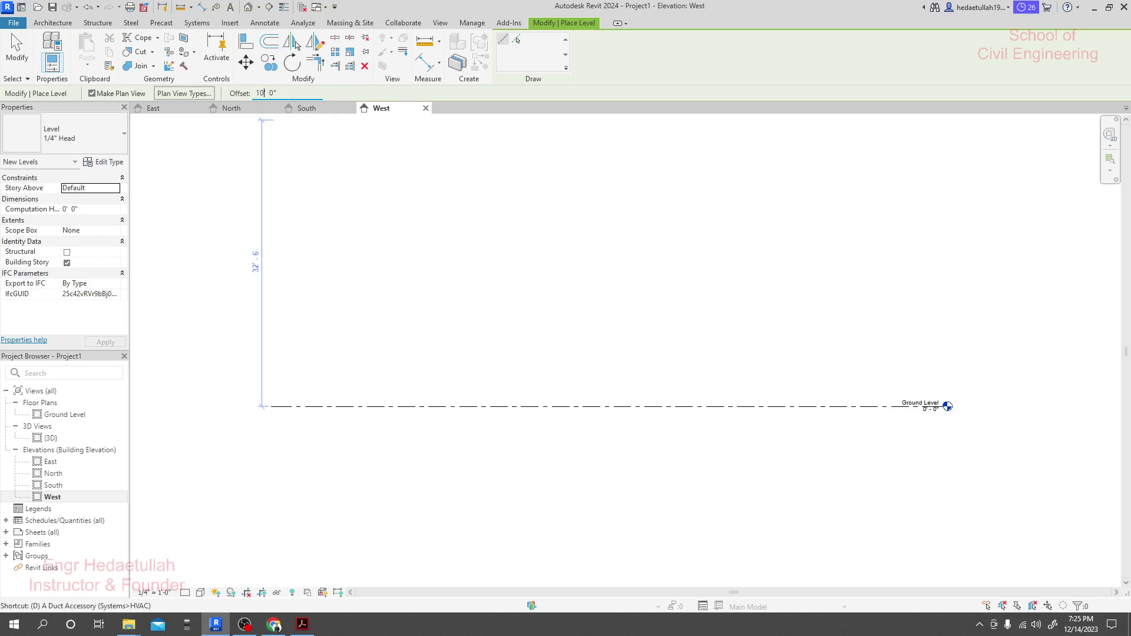
left_click(270, 344)
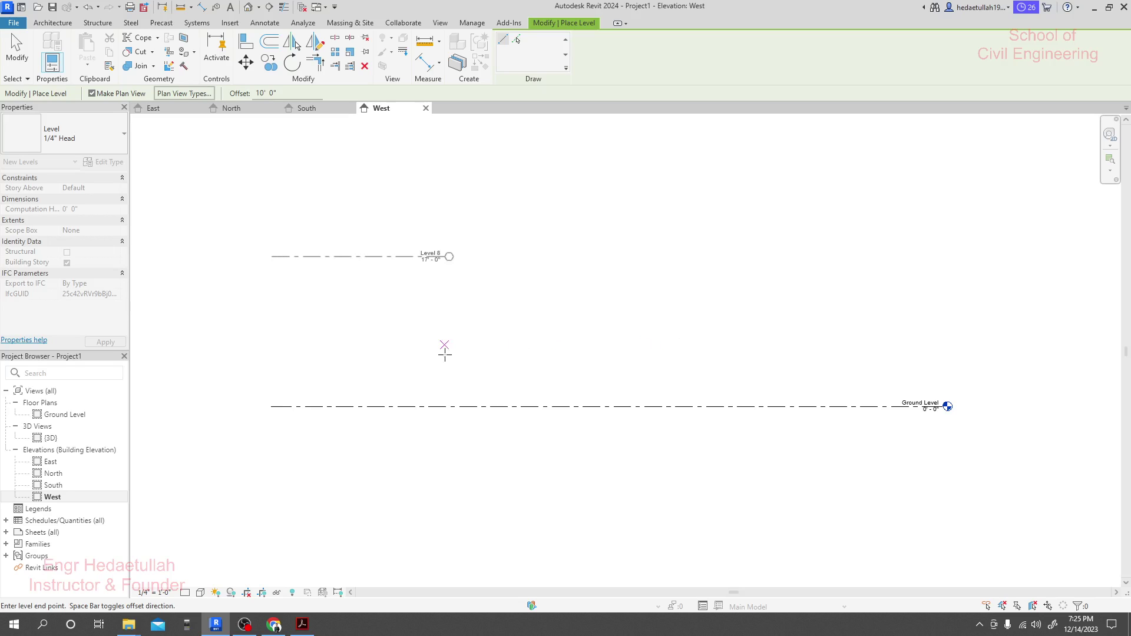
key("Escape")
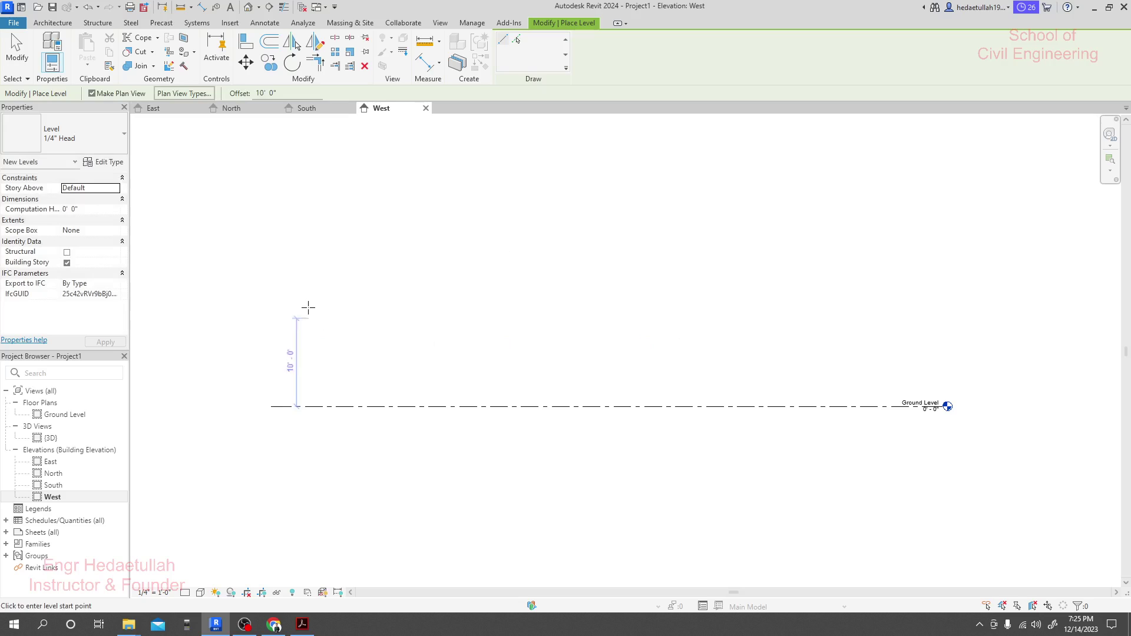
double_click(263, 93)
type("0")
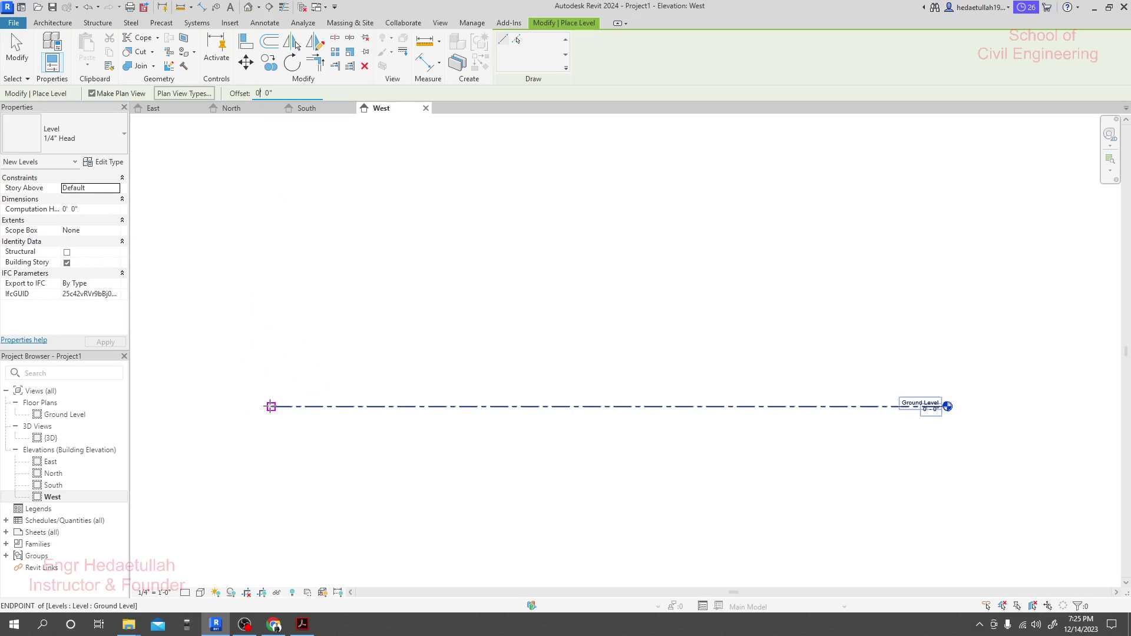
- Draw a level about 6' above Ground Level, aligned with both of its ends, and select the new level
left_click(271, 354)
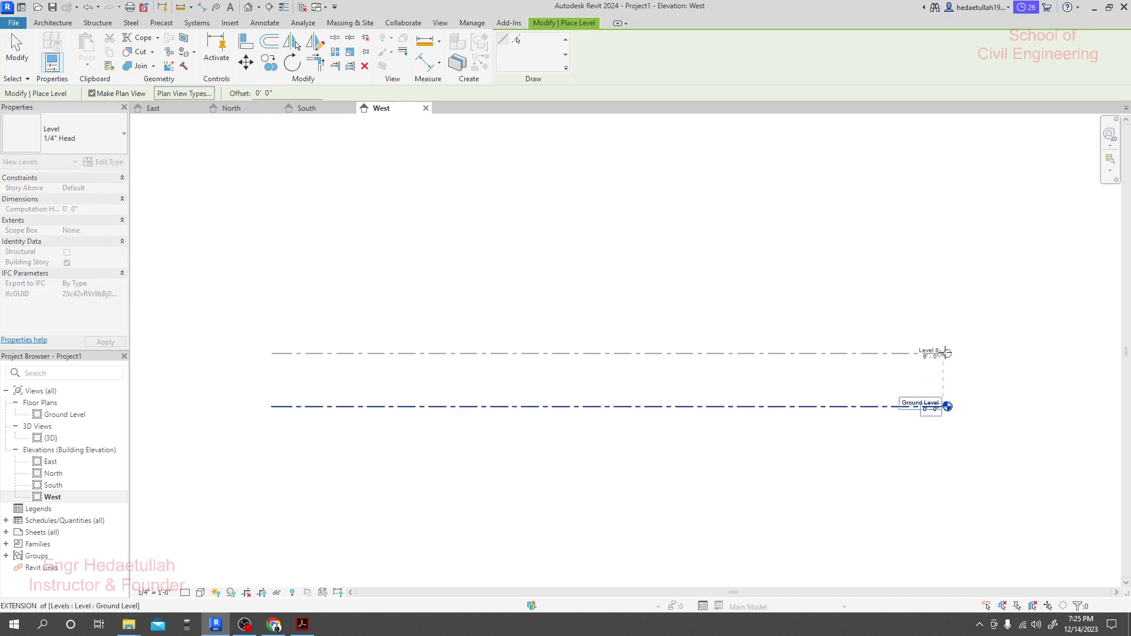
left_click(945, 353)
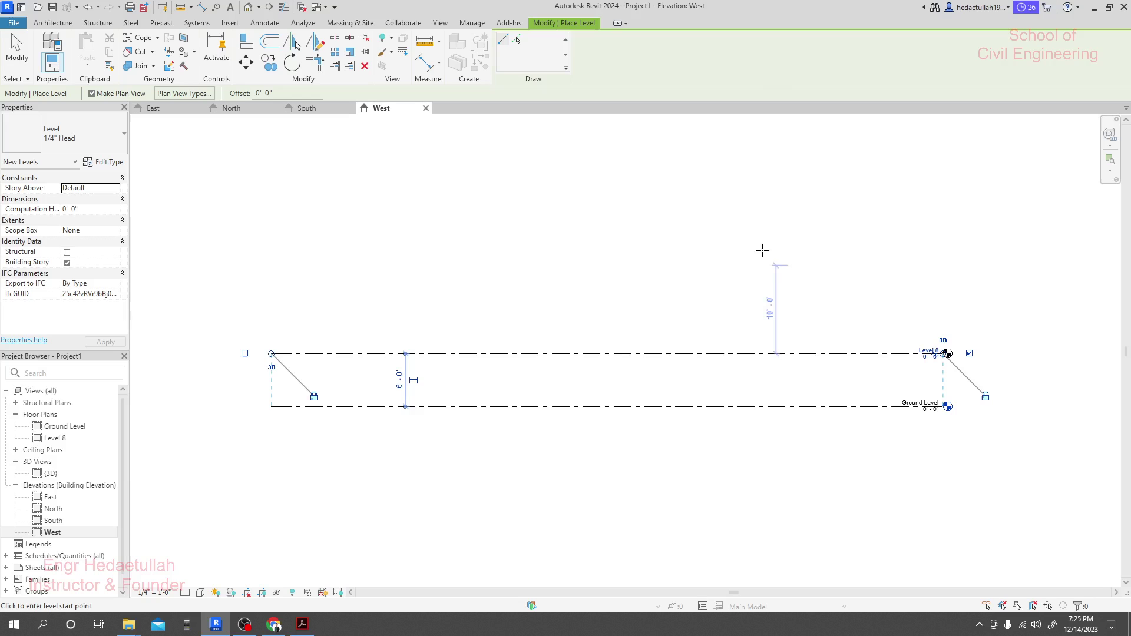
key("Escape")
key("Escape")
left_click(575, 354)
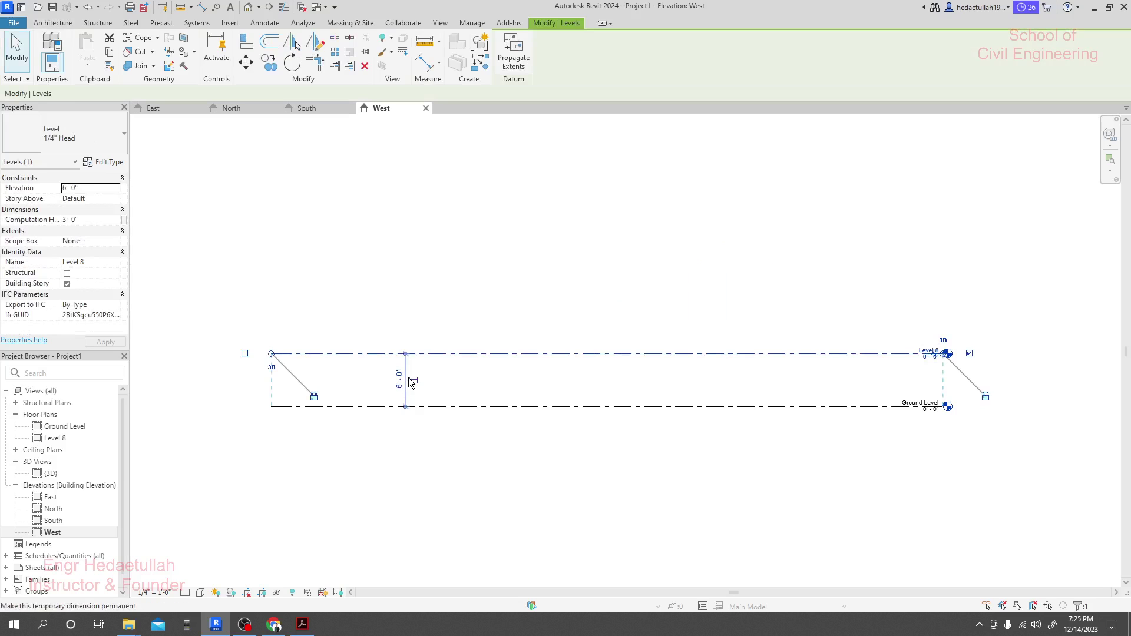
left_click(419, 374)
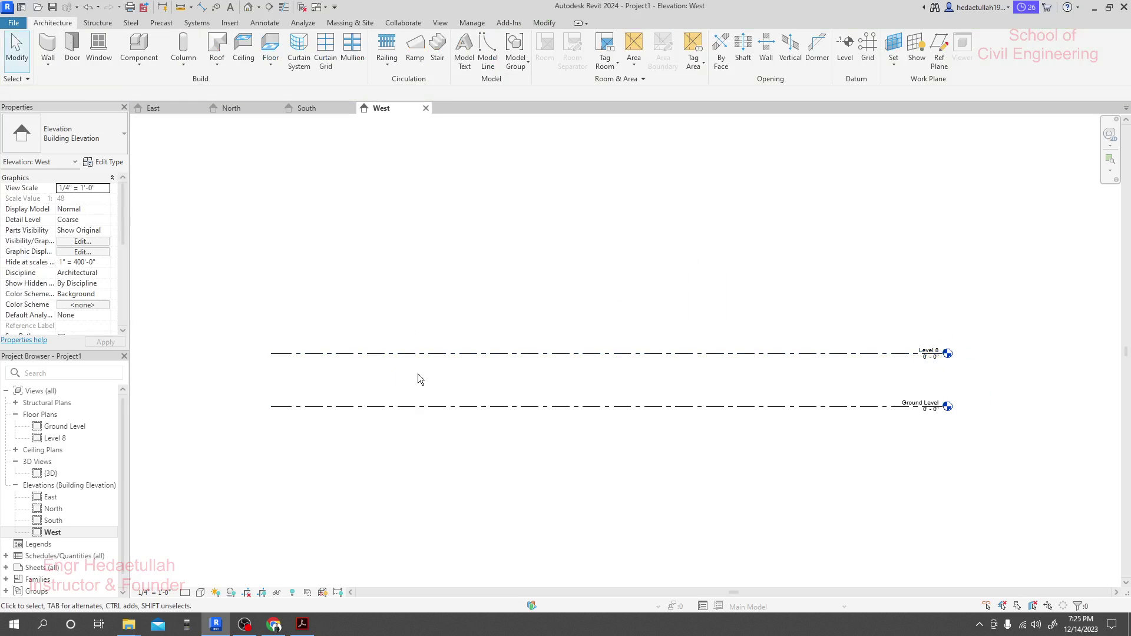
left_click(393, 353)
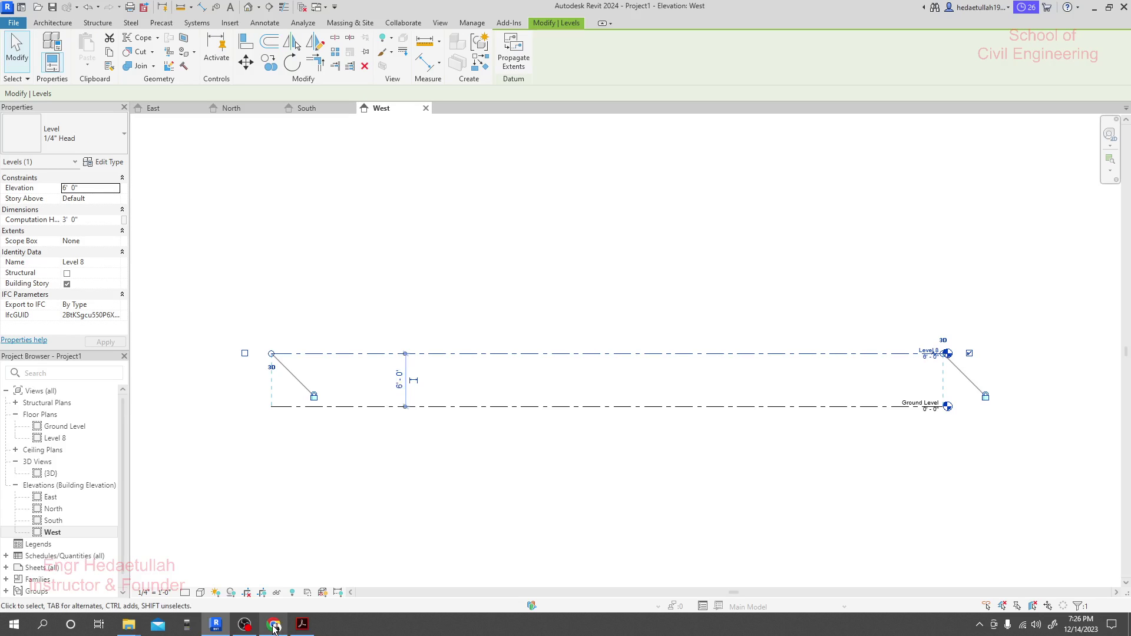
- Switch to the project PDF in Acrobat and examine the Ground Floor and base level elevations on the Front View
left_click(303, 624)
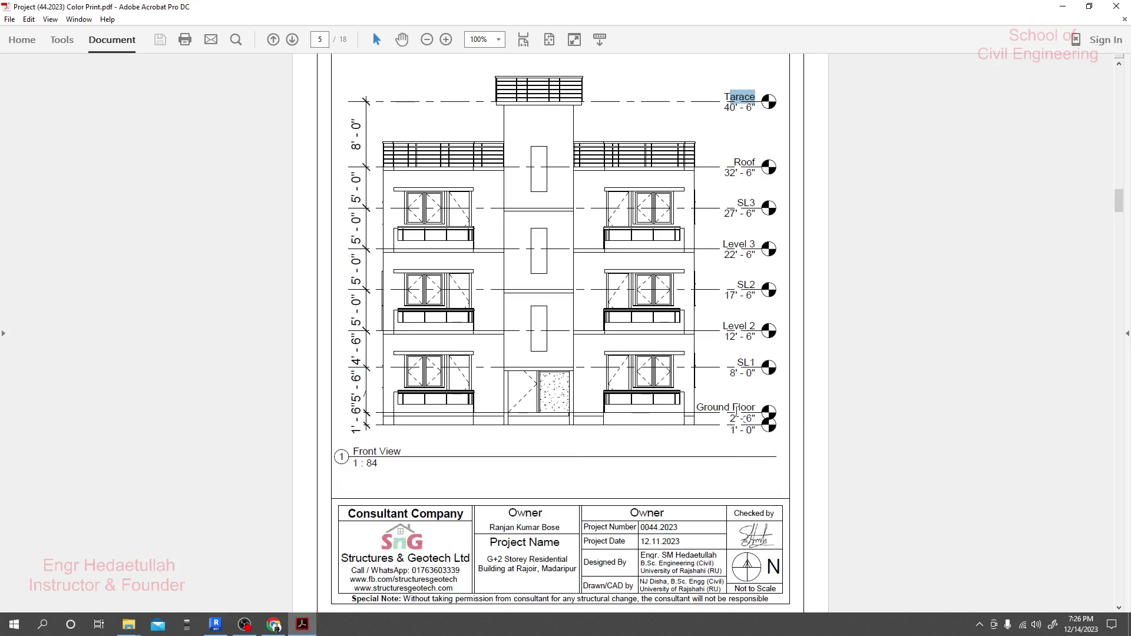
left_click(730, 416)
left_click_drag(734, 434, 741, 419)
left_click(739, 426)
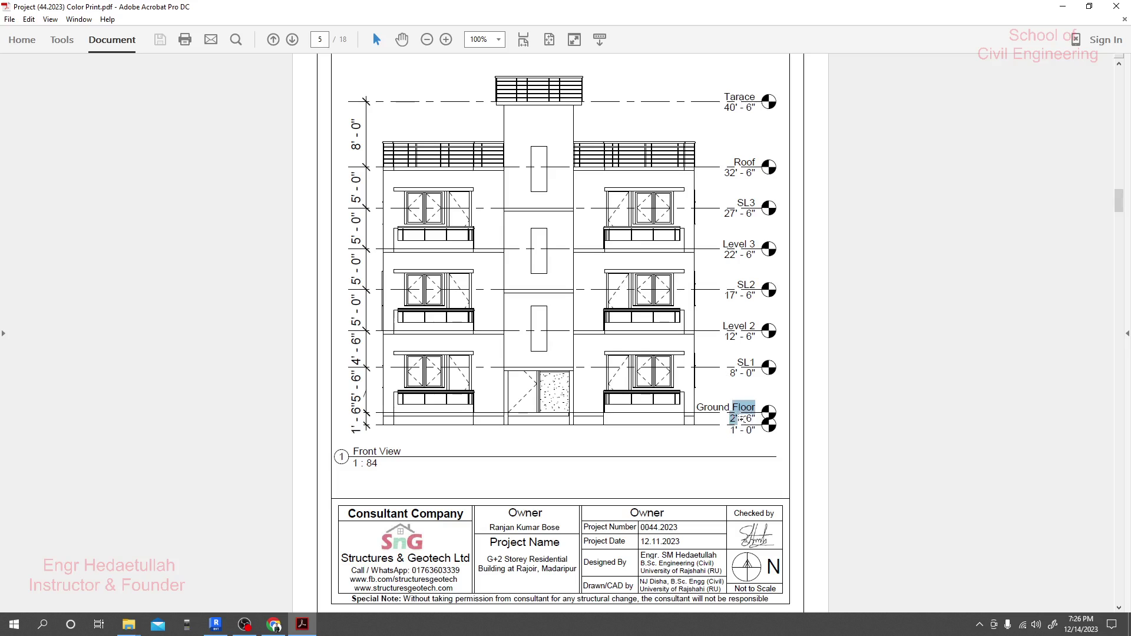
left_click(736, 431)
- Examine the building rendering, floor plans and the level heights beside the stairs on the Section 1 sheet
scroll(506, 288, "up", 15)
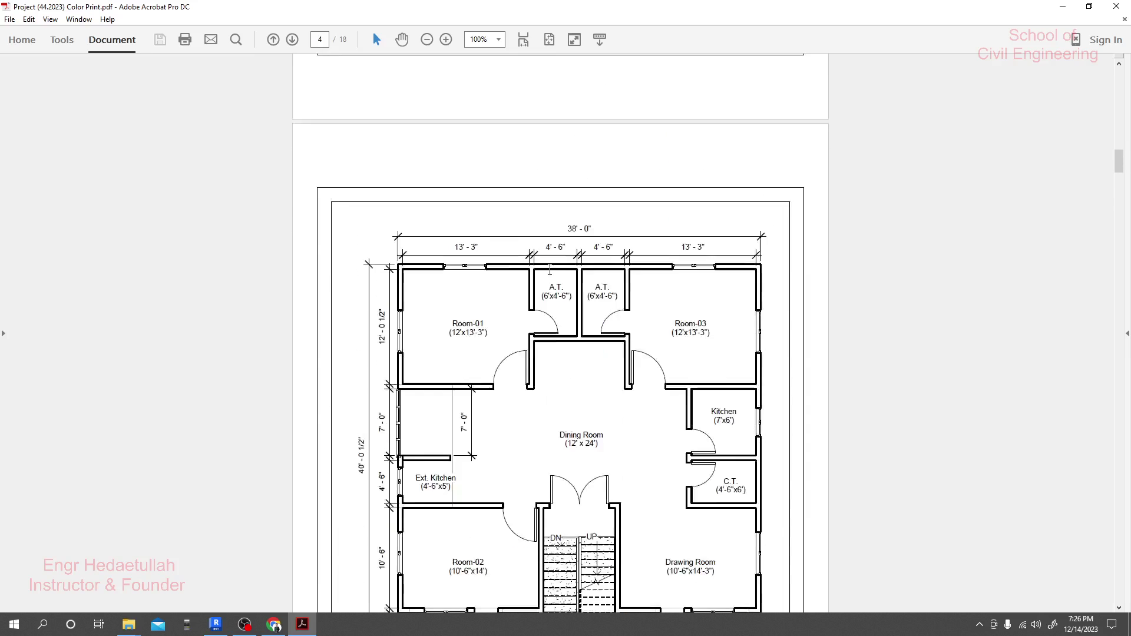
scroll(550, 270, "up", 20)
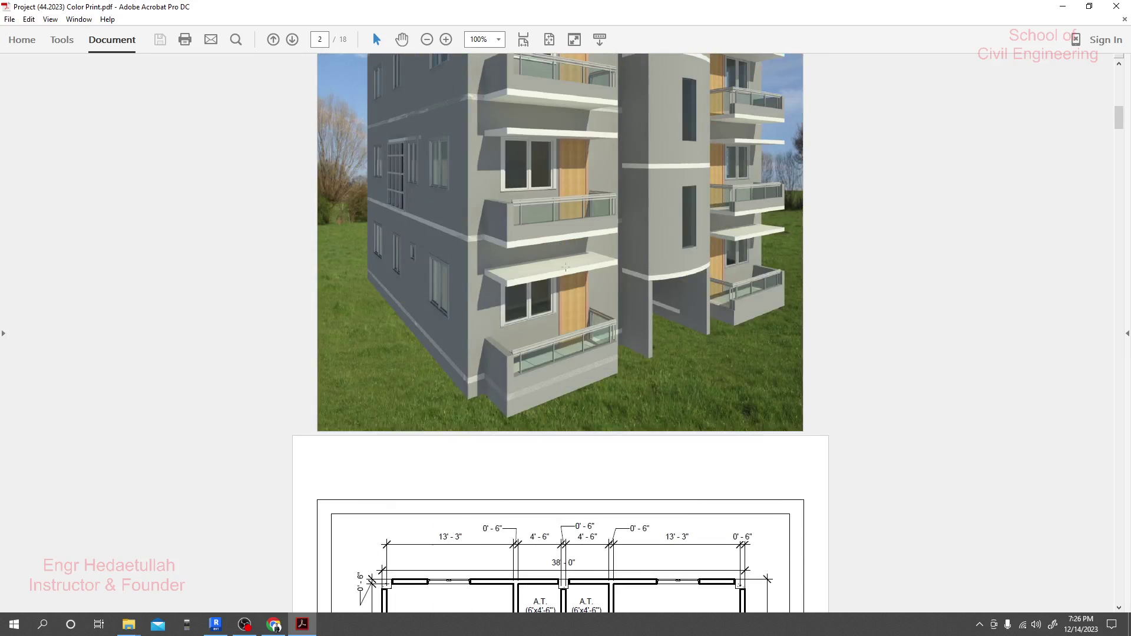
scroll(566, 267, "down", 1)
scroll(565, 267, "up", 5)
scroll(635, 370, "down", 12)
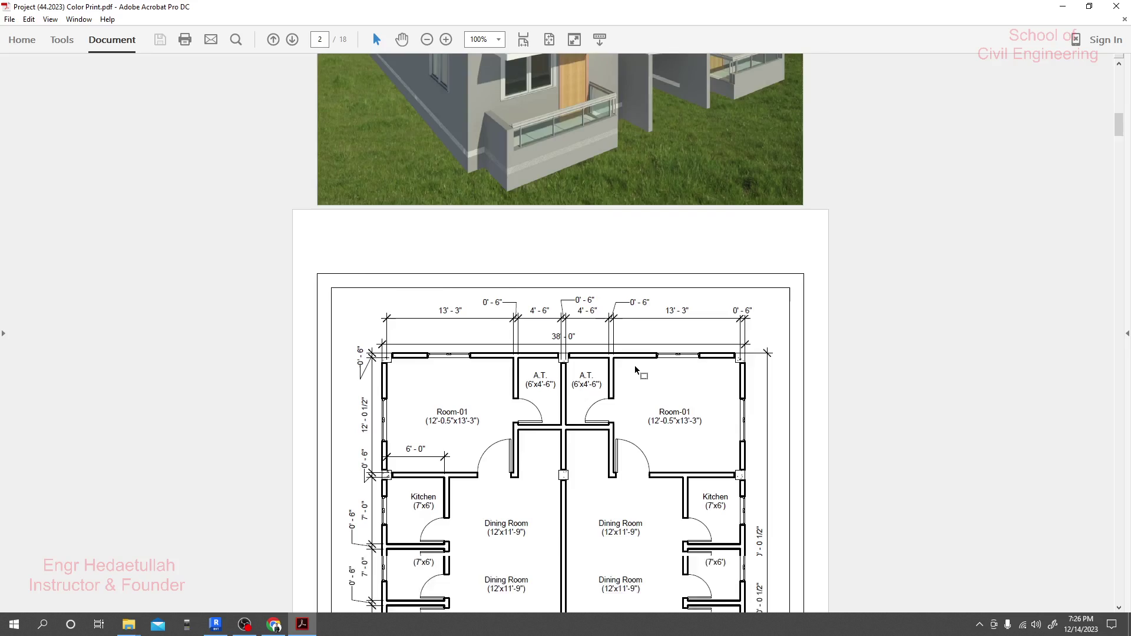
scroll(635, 370, "down", 20)
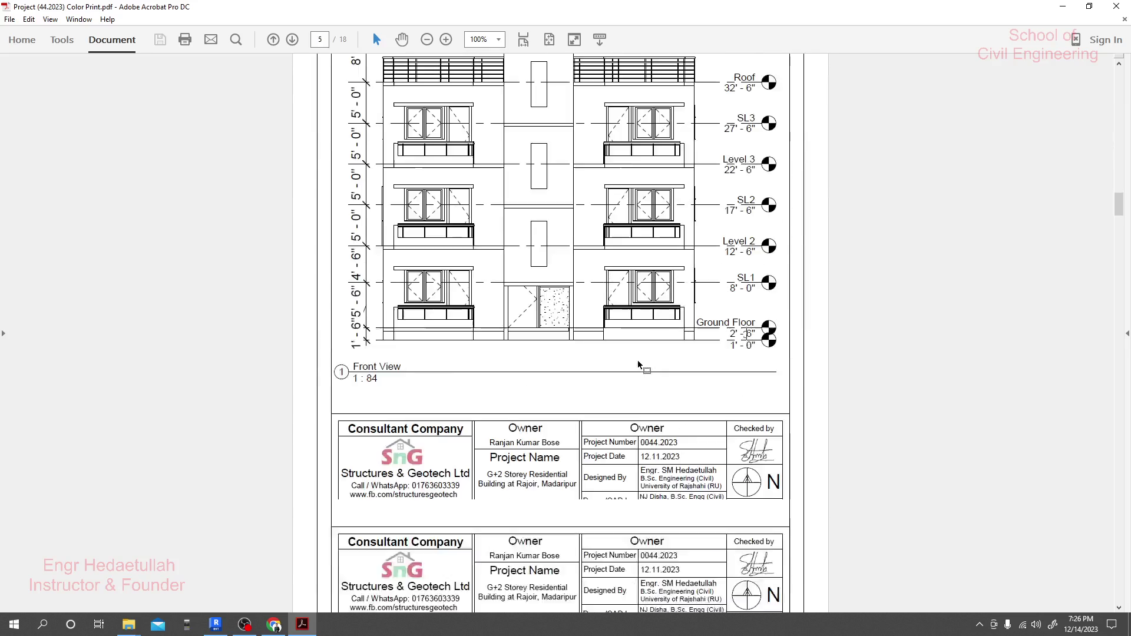
scroll(639, 365, "down", 20)
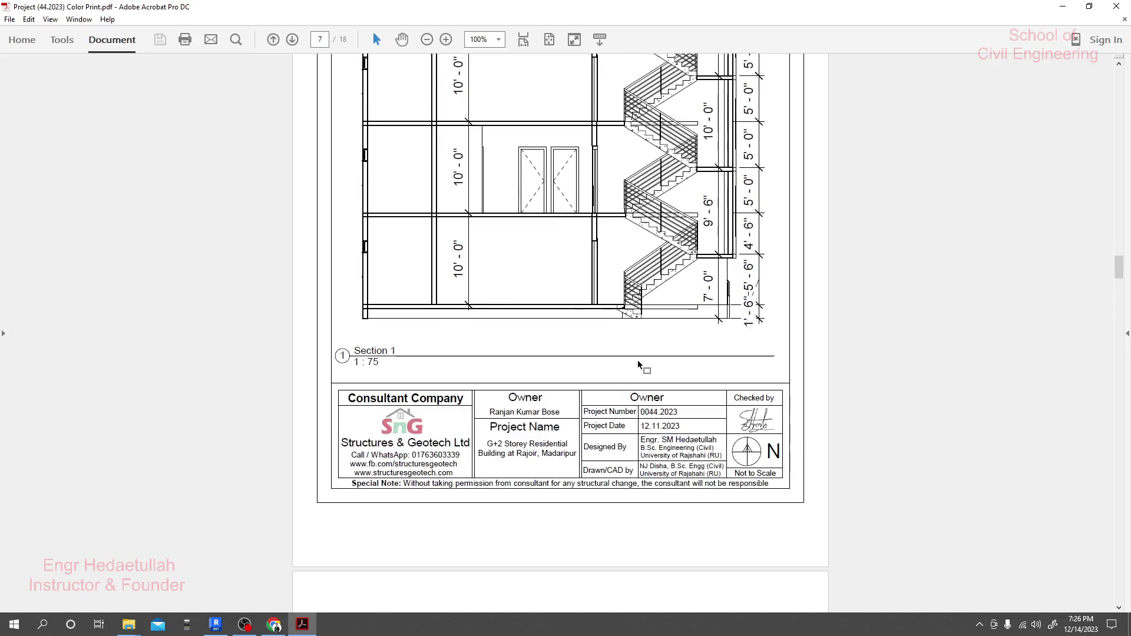
scroll(639, 365, "up", 1)
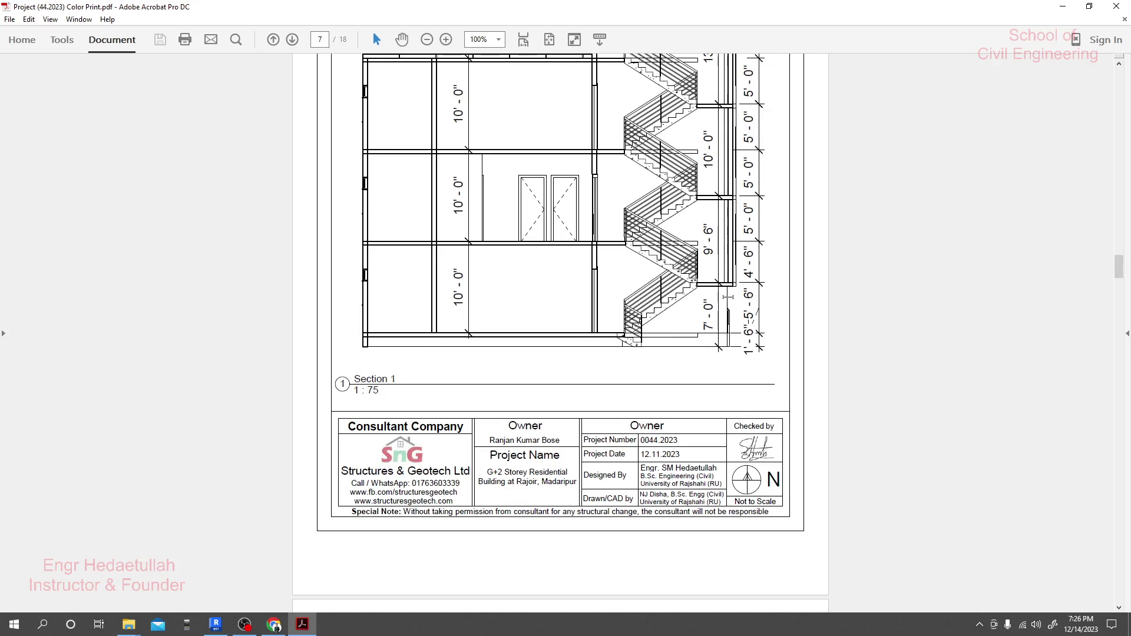
- Go back through the PDF sheets to the page 2 rendering and examine the stair tower entrance and floor levels
scroll(728, 314, "up", 15)
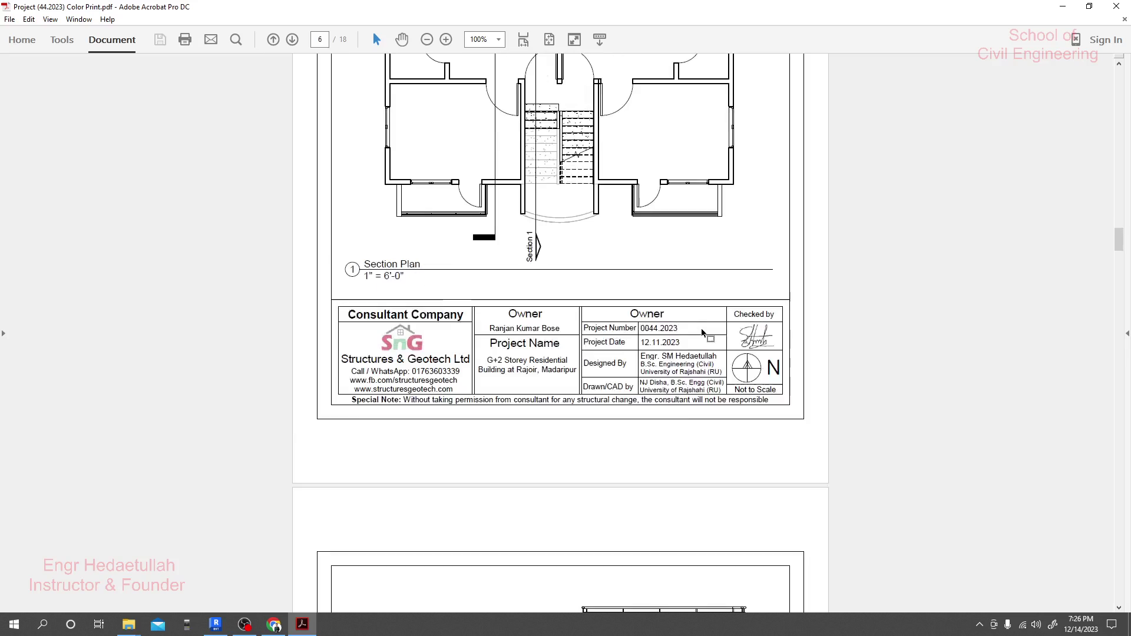
scroll(703, 334, "up", 15)
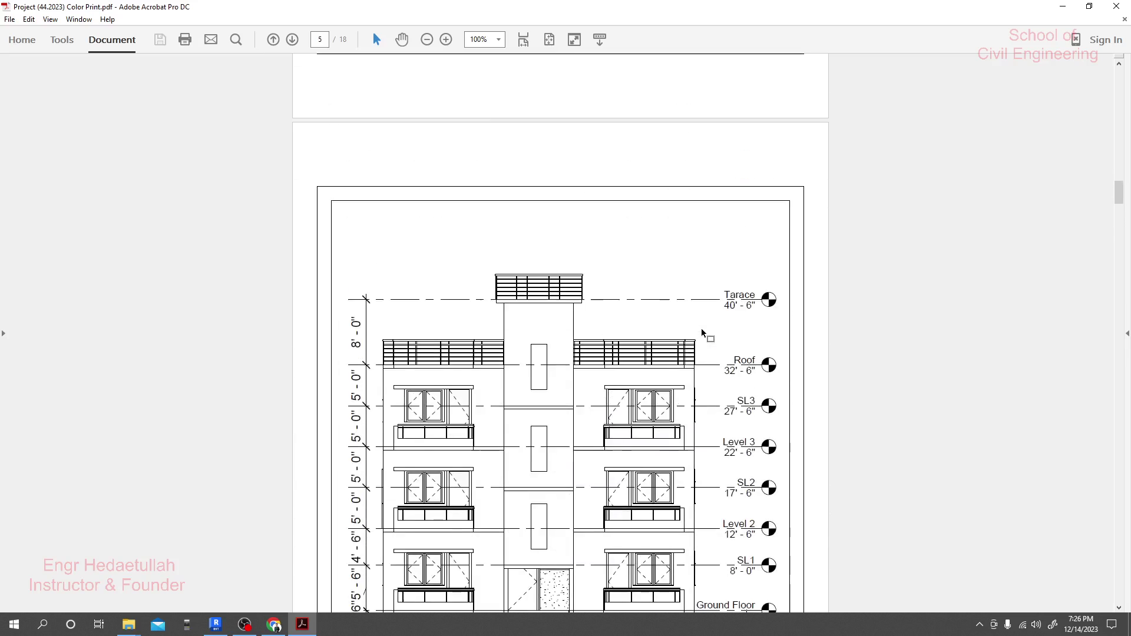
scroll(701, 328, "up", 10)
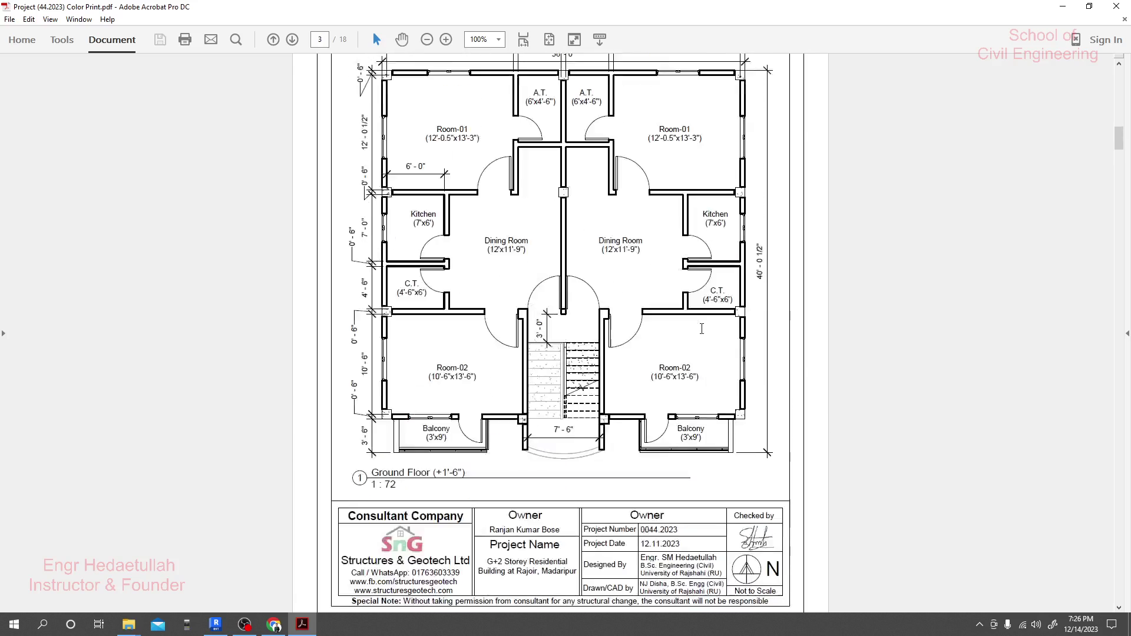
scroll(702, 333, "up", 3)
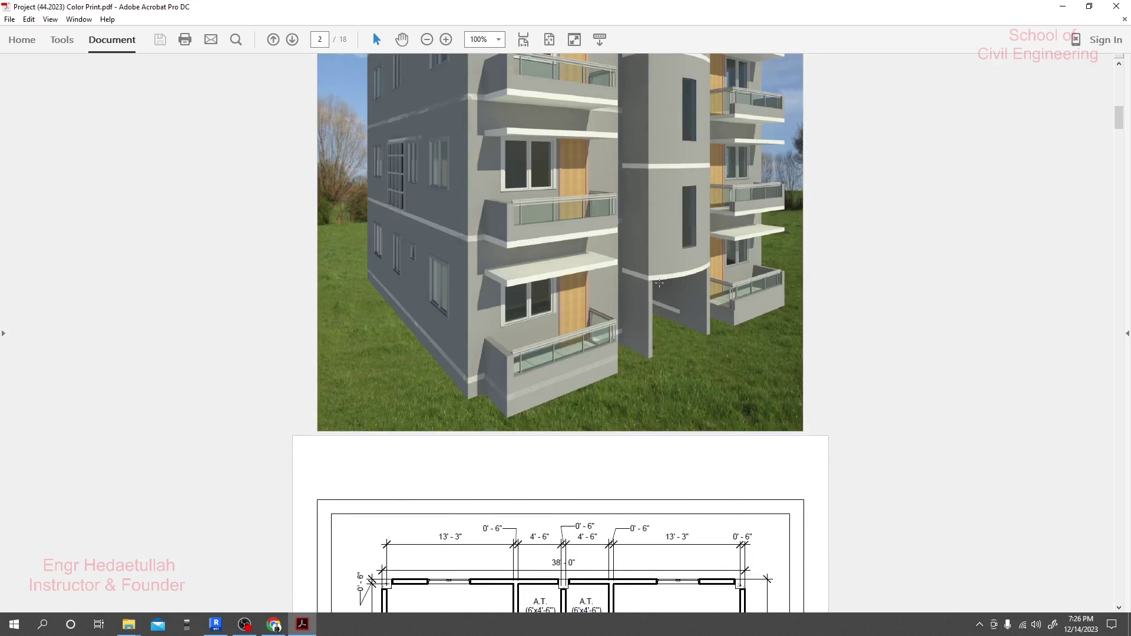
left_click(705, 274)
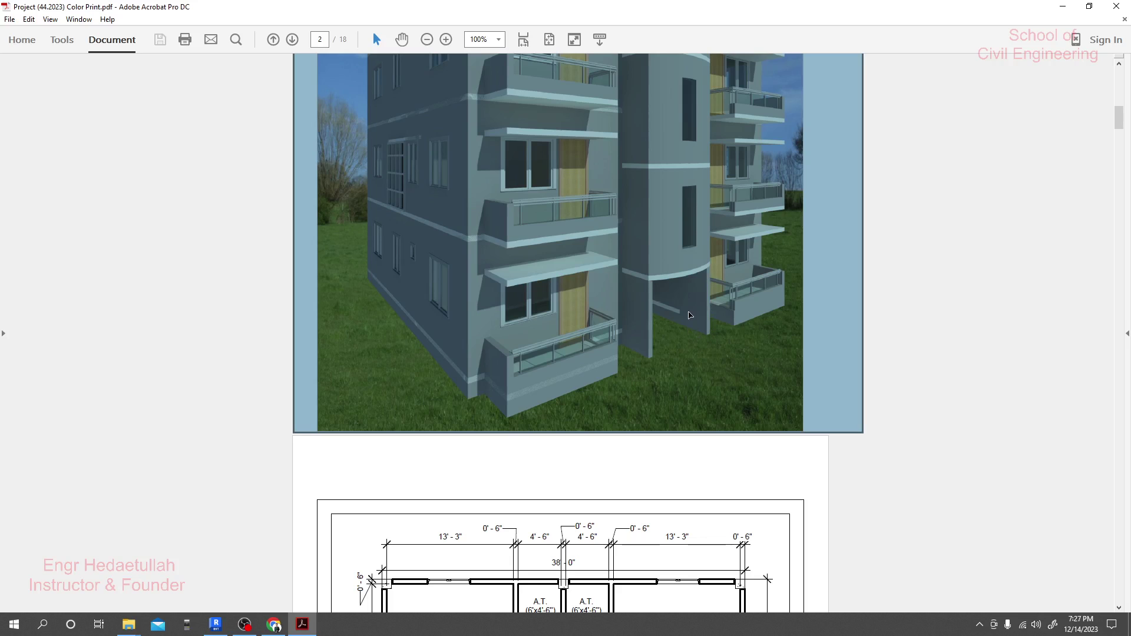
left_click(900, 278)
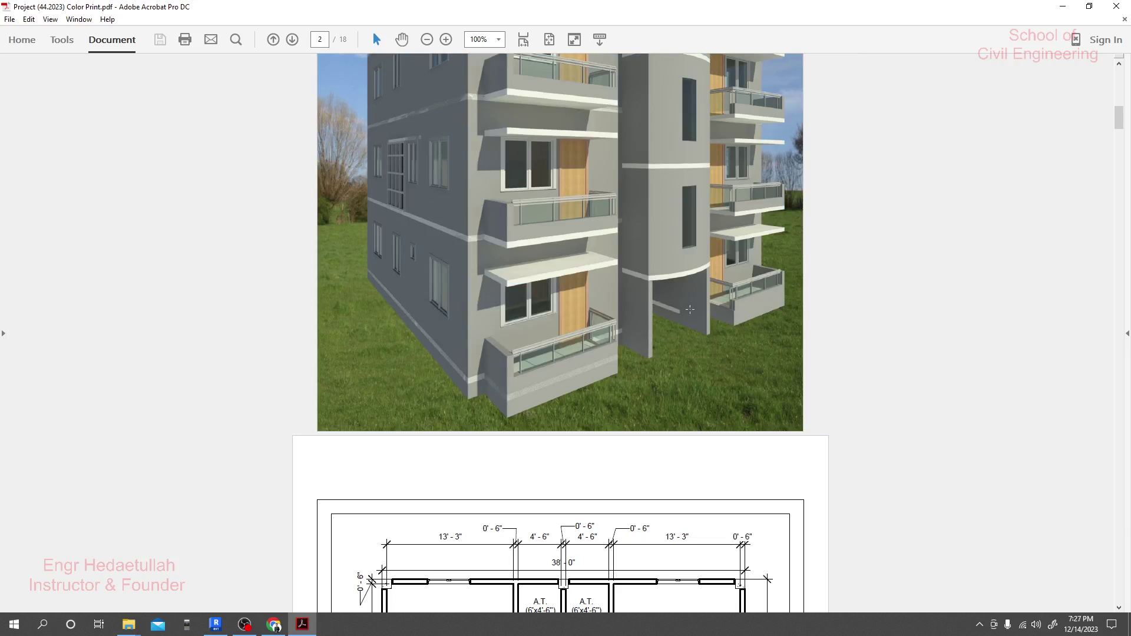
scroll(686, 341, "up", 3)
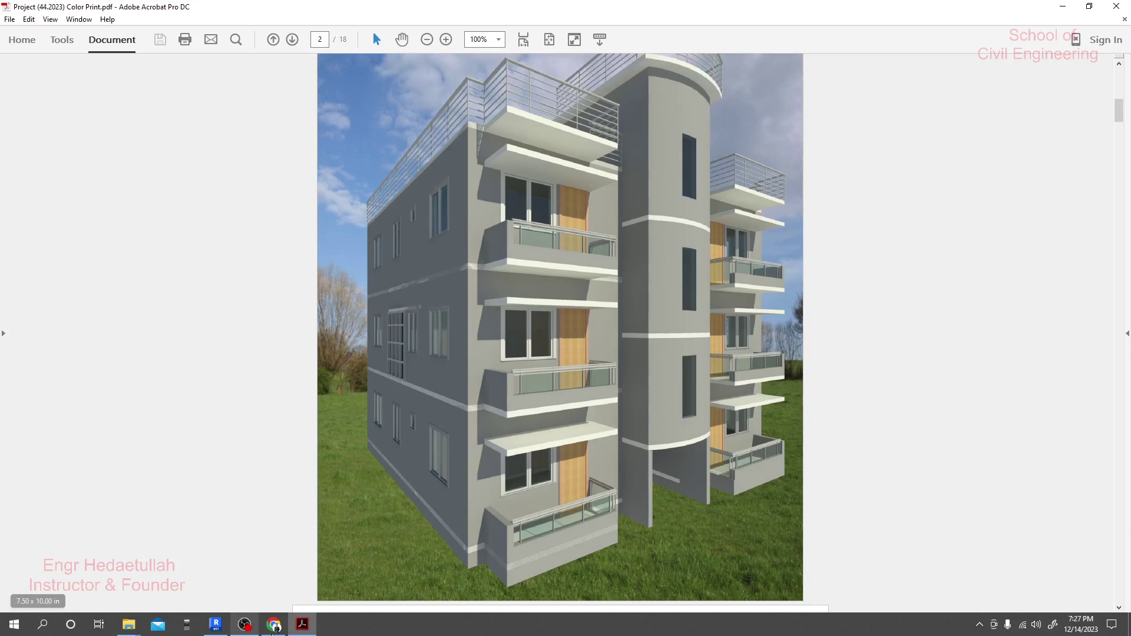
- Switch back to Revit and set the new level's height above Ground Level to 1' 6"
left_click(221, 628)
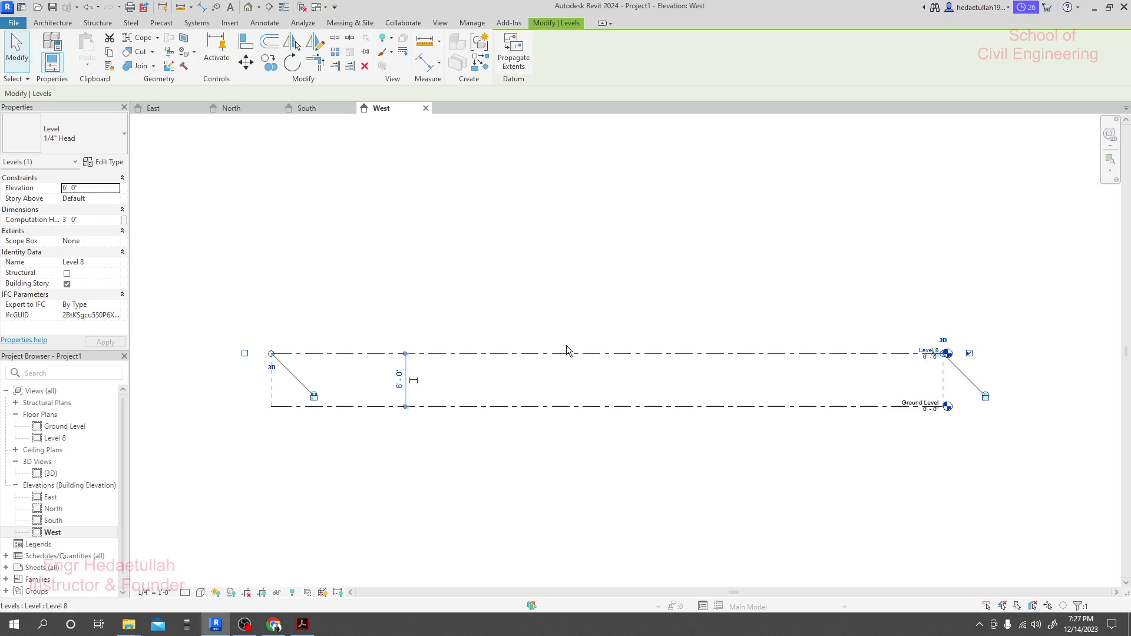
left_click(399, 381)
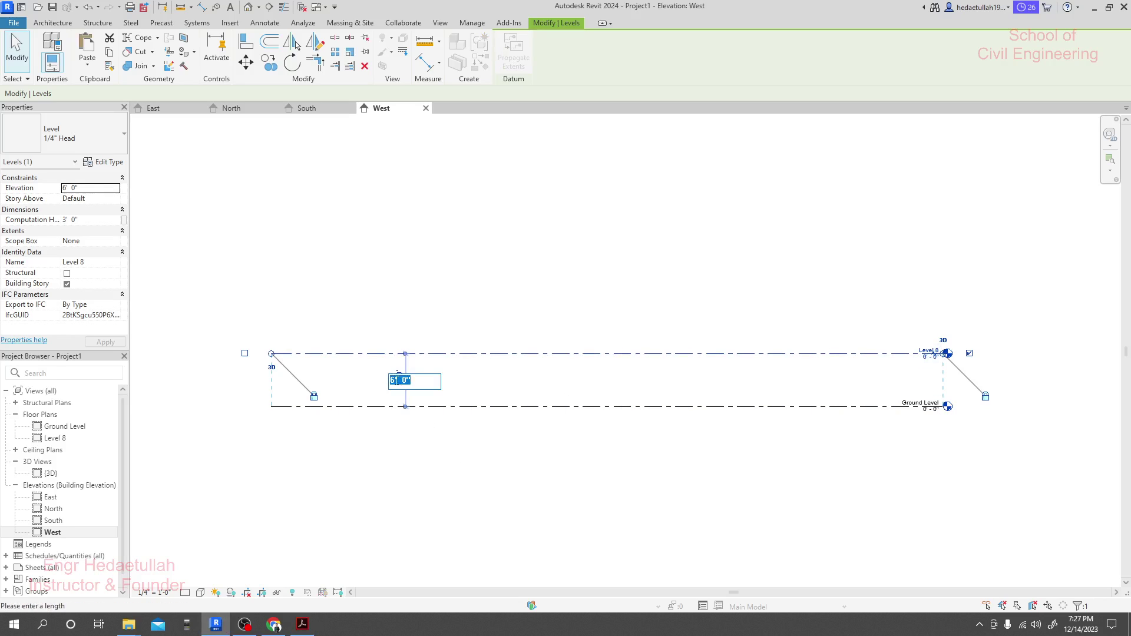
left_click_drag(396, 380, 387, 380)
type("1' 6")
key("Return")
- Rename the level above Ground Level as Ground Floor, rename its corresponding views too, and deselect it
scroll(899, 412, "up", 2)
scroll(919, 430, "up", 2)
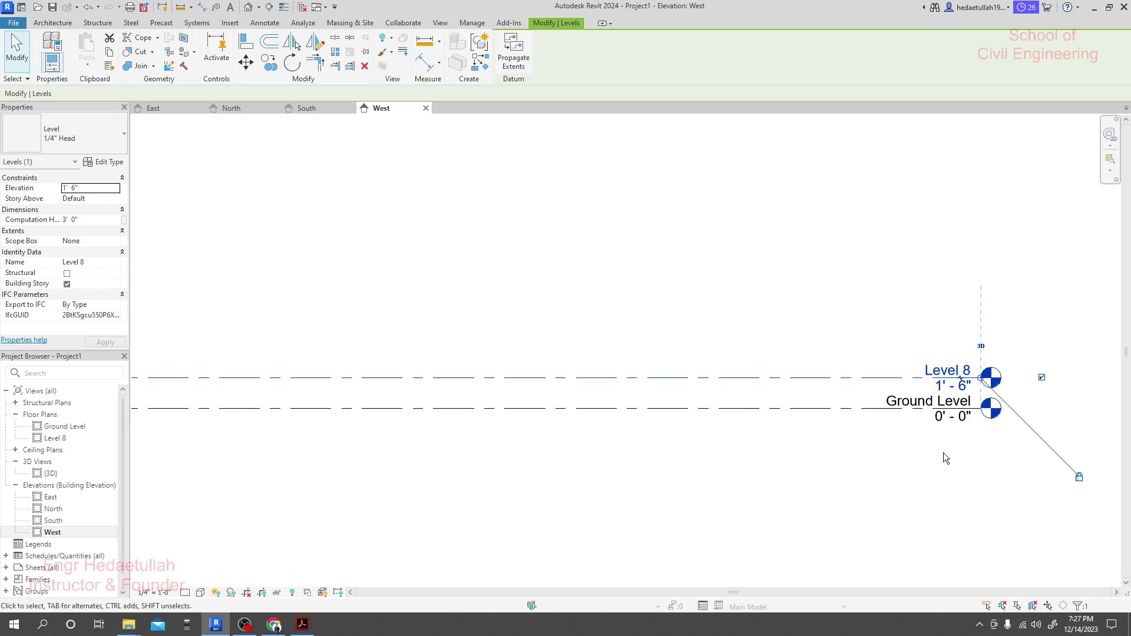
left_click(892, 462)
double_click(904, 380)
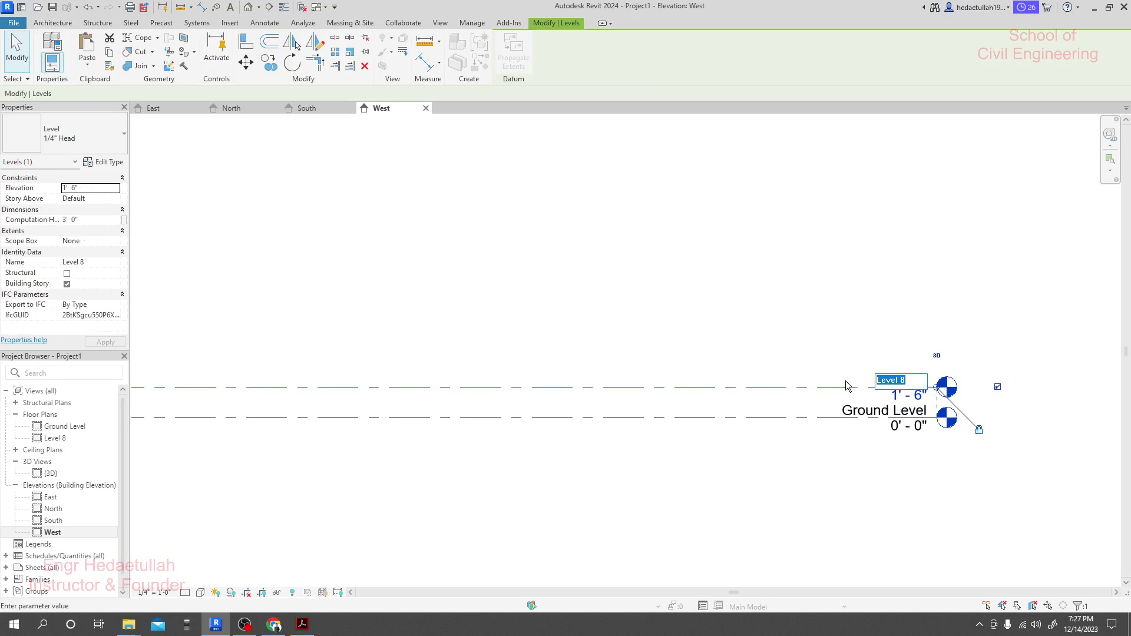
type("Ground Floor")
key("Return")
left_click(608, 311)
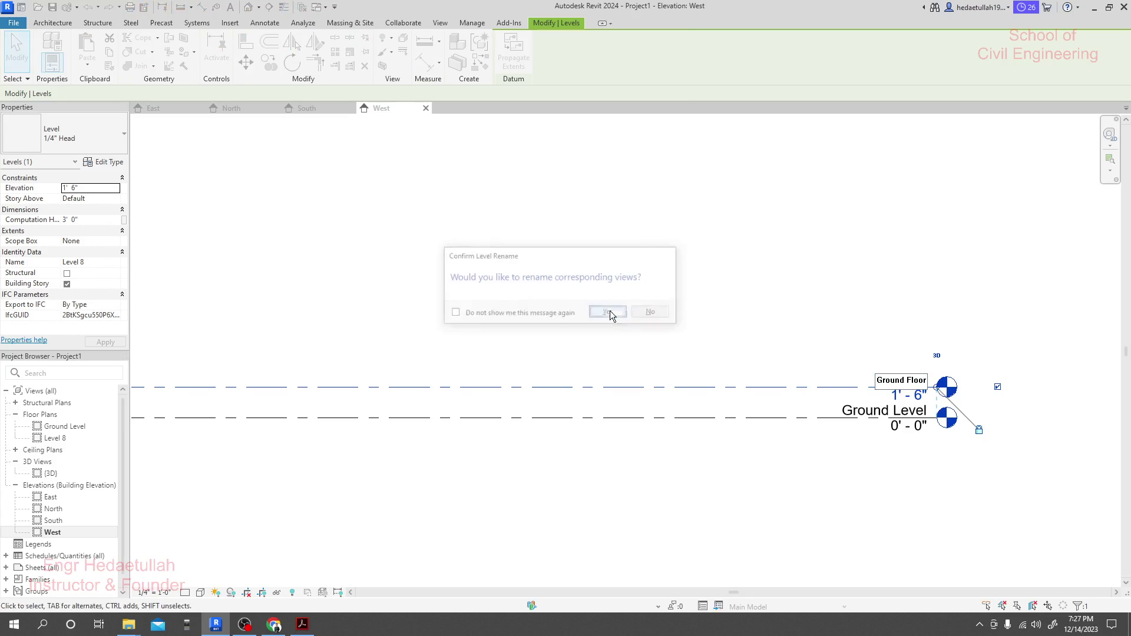
left_click(670, 320)
mouse_move(669, 320)
middle_mouse_down()
mouse_move(708, 333)
mouse_move(700, 324)
middle_mouse_up()
scroll(720, 328, "down", 1)
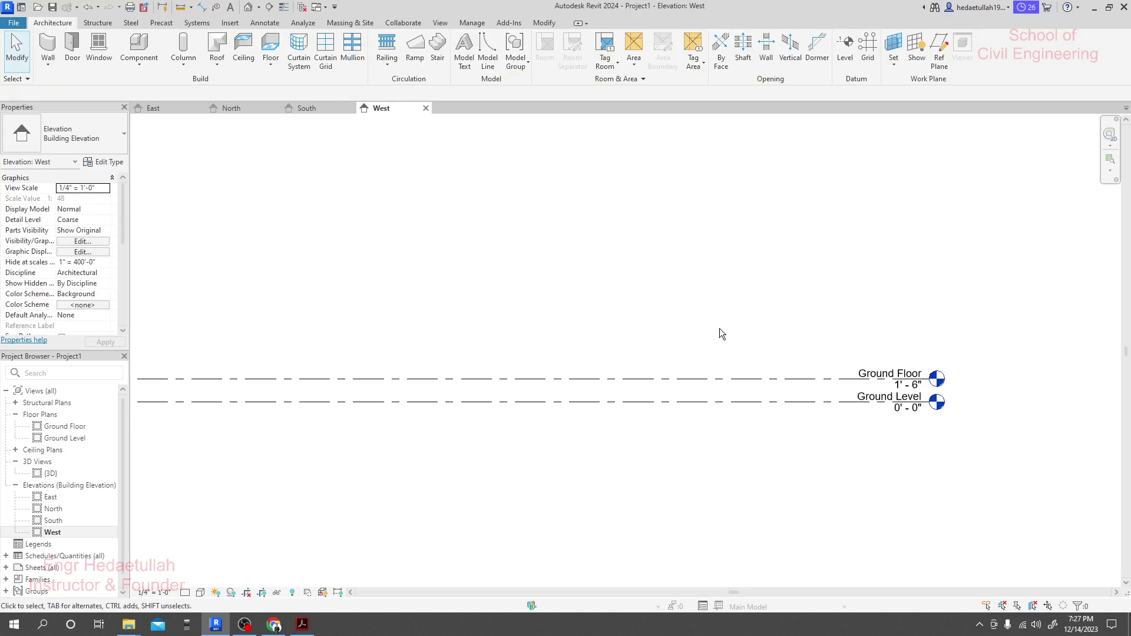
scroll(720, 328, "down", 1)
middle_click_drag(726, 335, 786, 332)
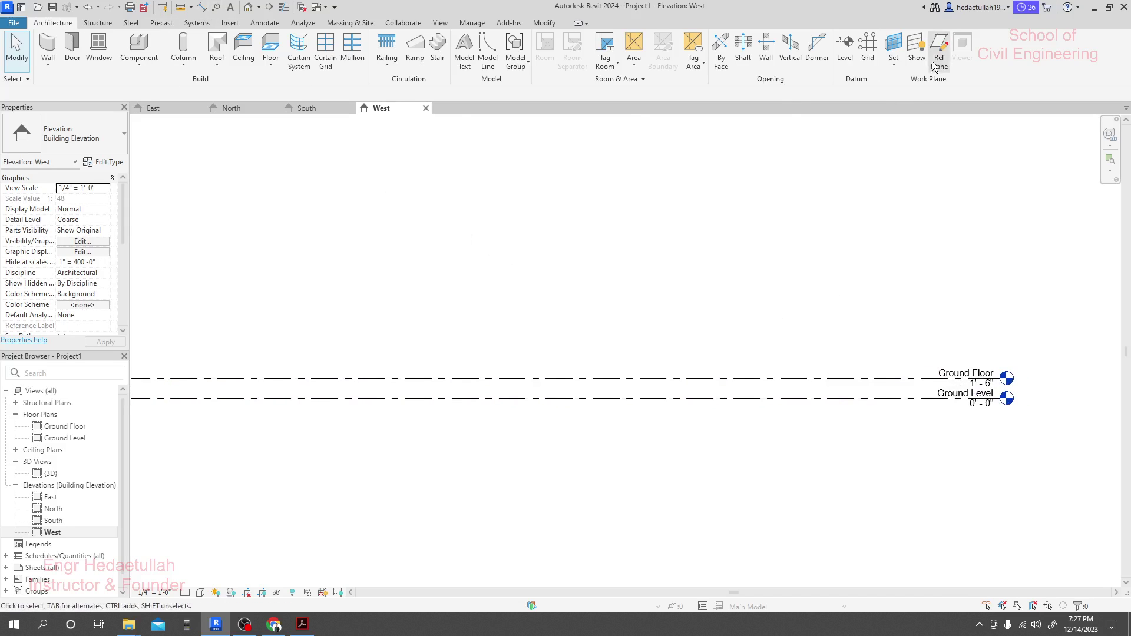
left_click(844, 52)
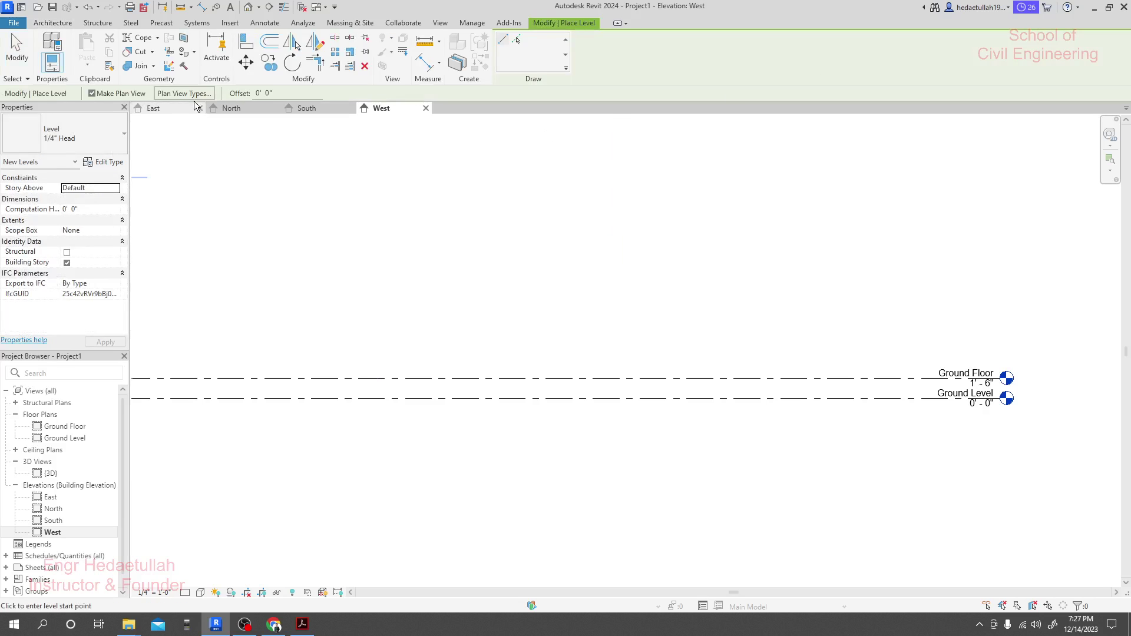
scroll(349, 311, "down", 1)
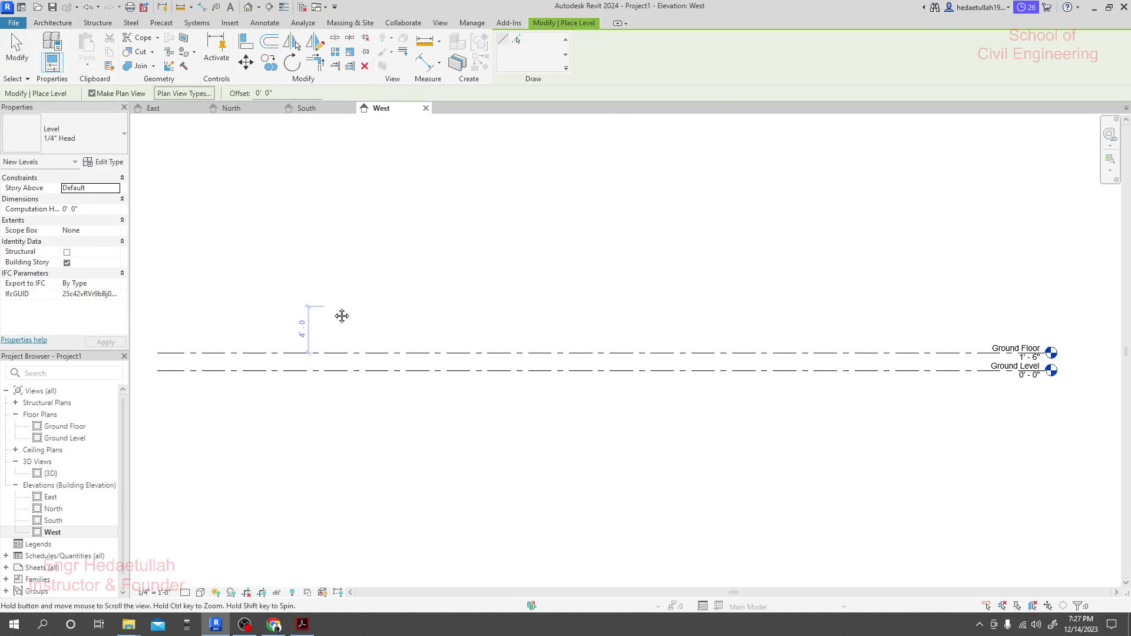
key("Escape")
key("Escape")
left_click(274, 69)
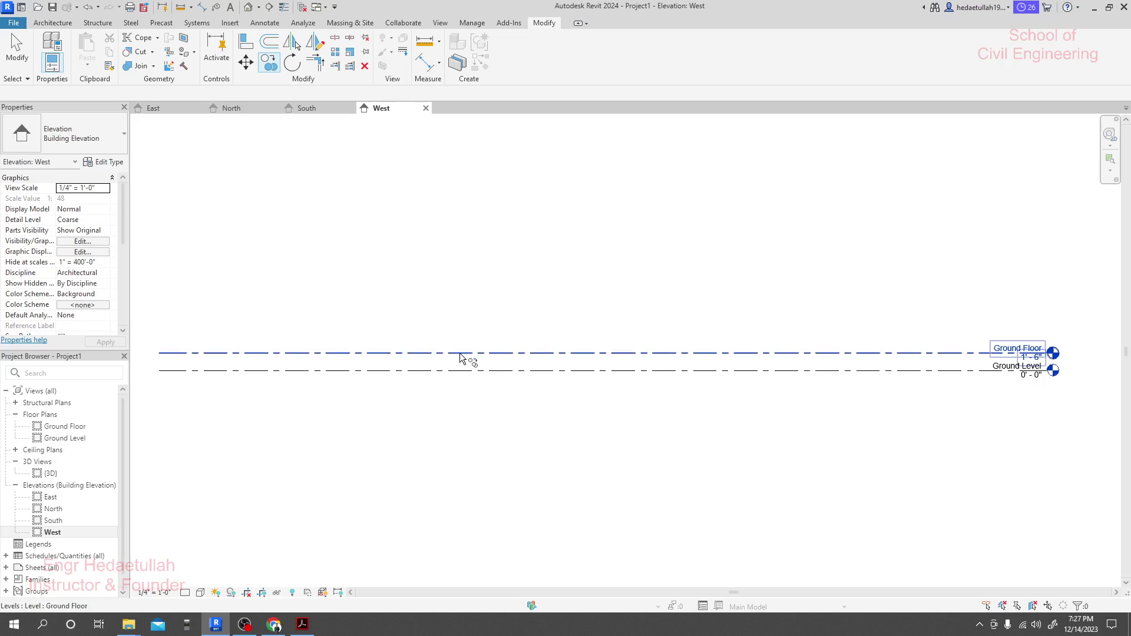
key("Escape")
key("Escape")
- Copy the Ground Floor level 10' straight up, with multiple copies enabled
left_click(441, 353)
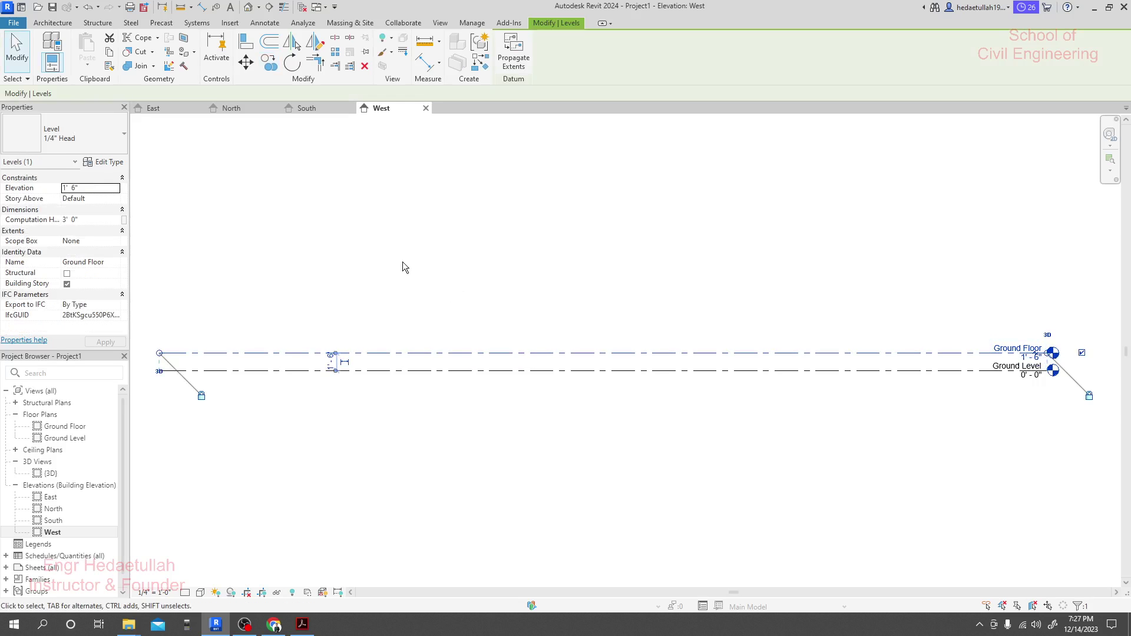
left_click(269, 63)
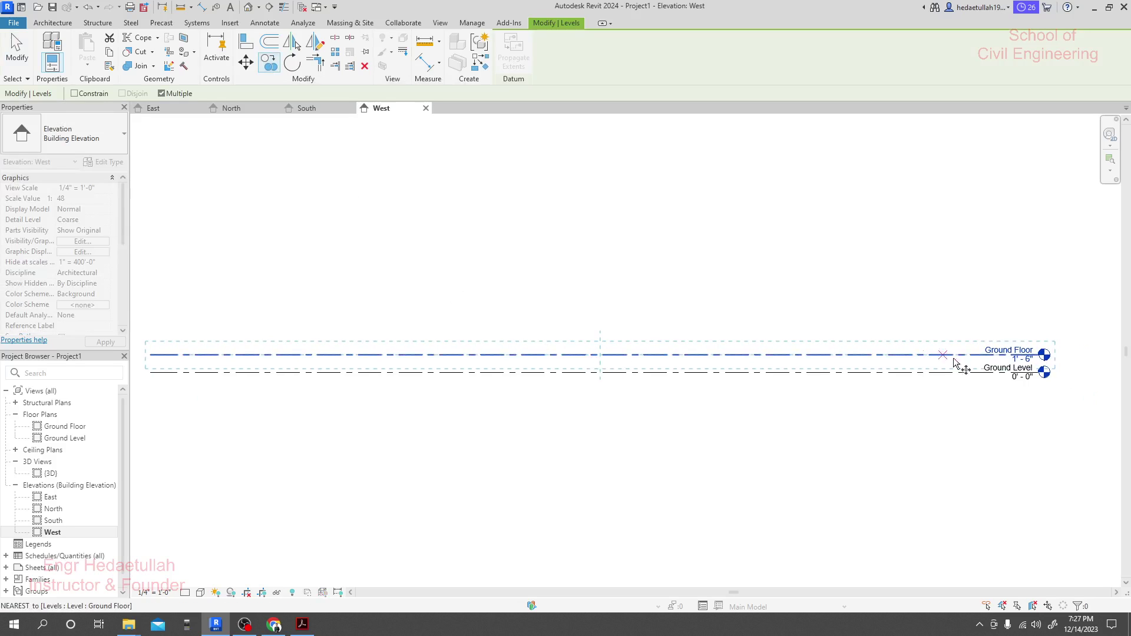
left_click(1009, 354)
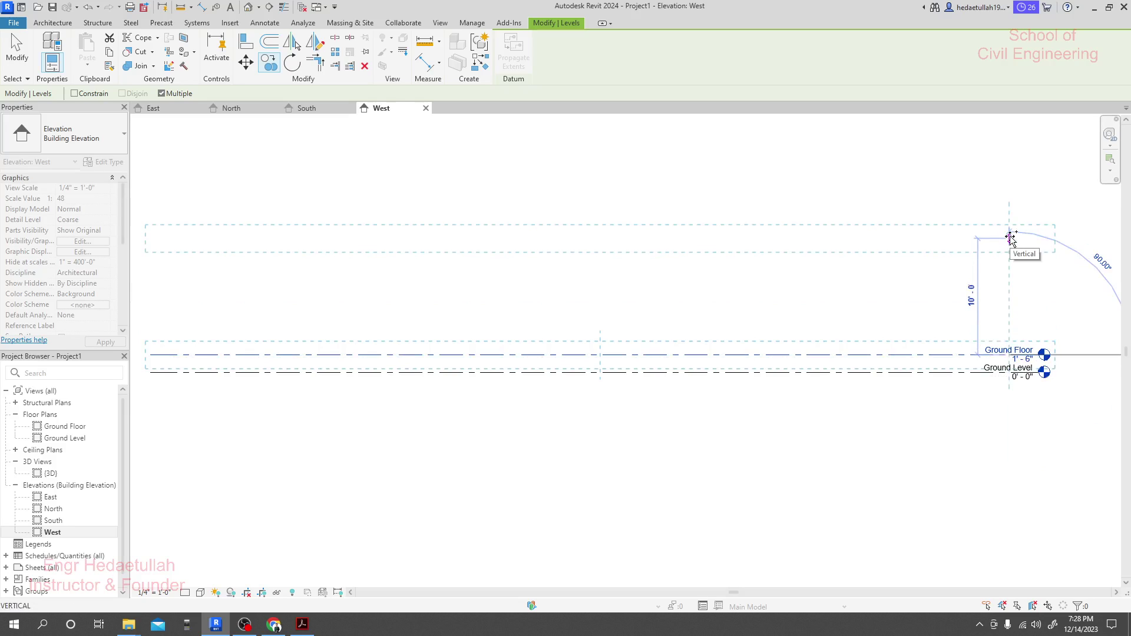
type("10")
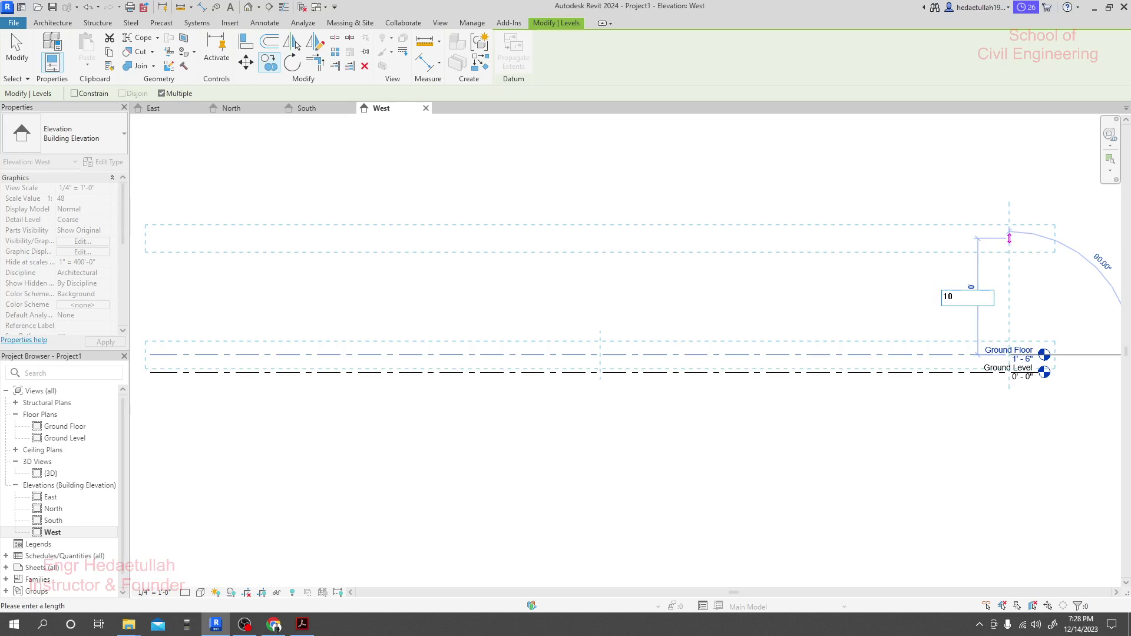
key("Return")
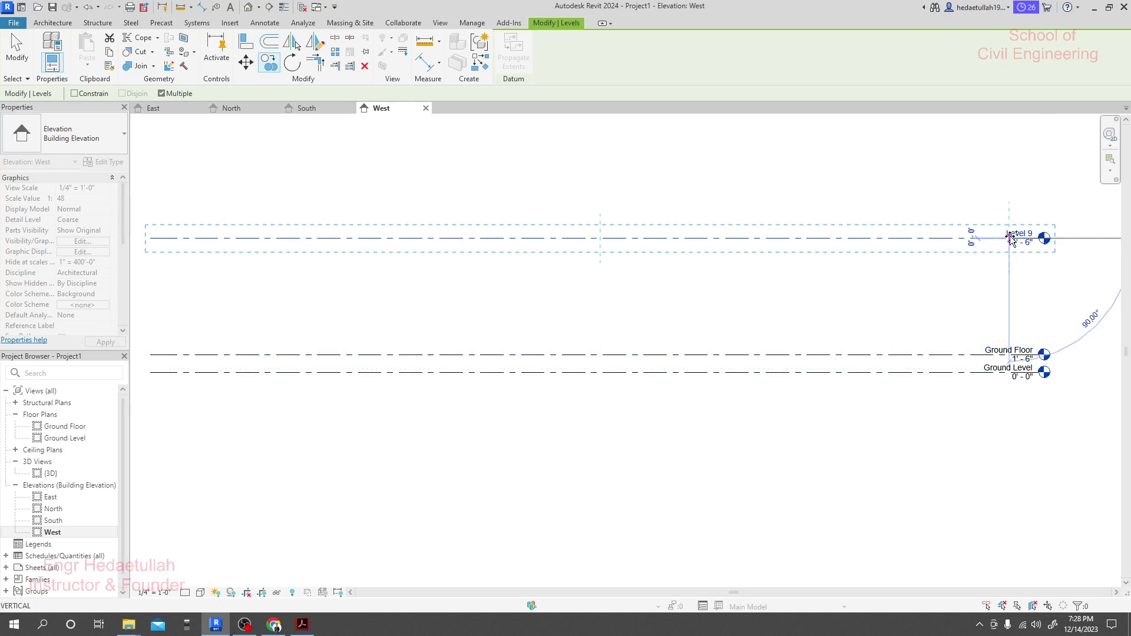
- Place a second copy of the level 10' above the first copy
middle_click_drag(1005, 197, 999, 286)
scroll(999, 285, "down", 2)
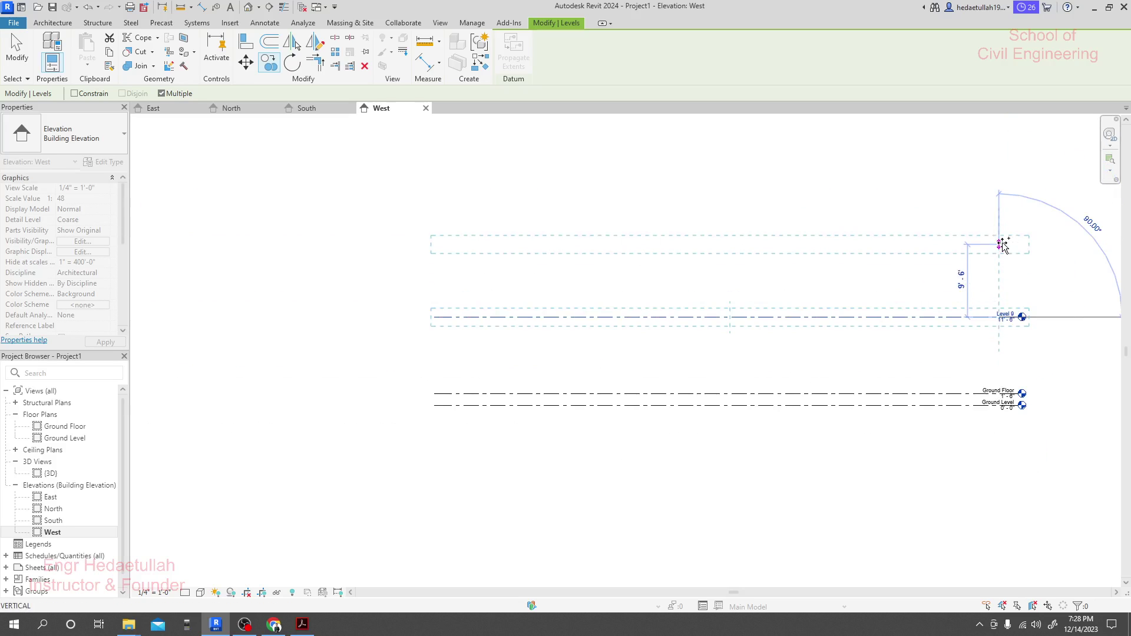
type("10")
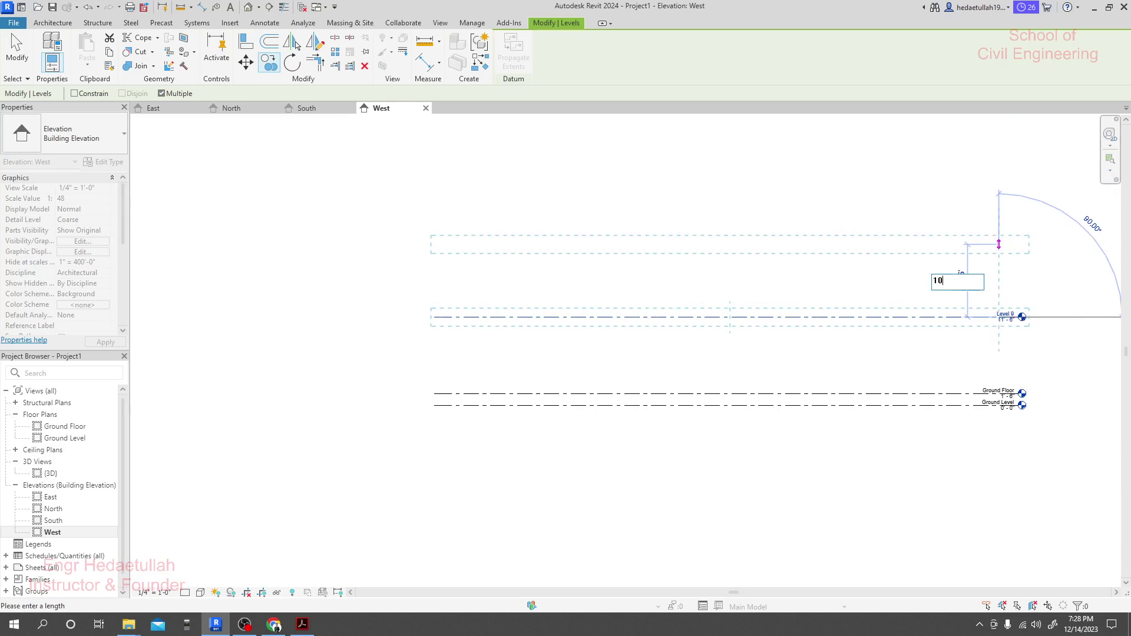
key("Return")
scroll(959, 278, "down", 1)
middle_click_drag(960, 278, 949, 368)
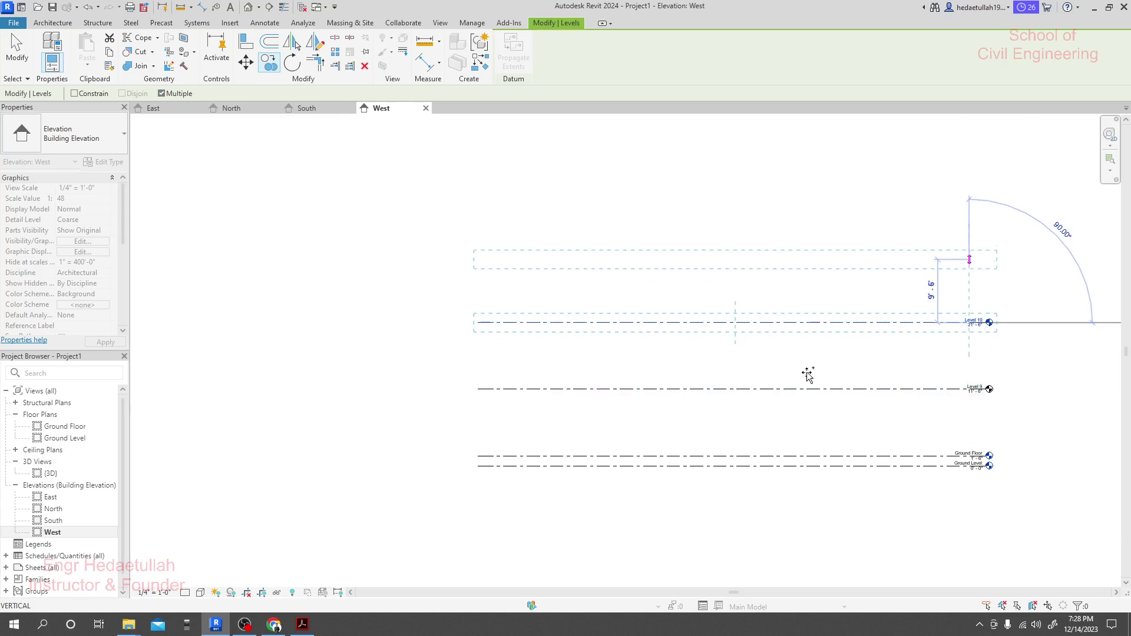
- Switch to the project PDF and examine the floor, roof and terrace level heights on the page 5 Front View
left_click(303, 624)
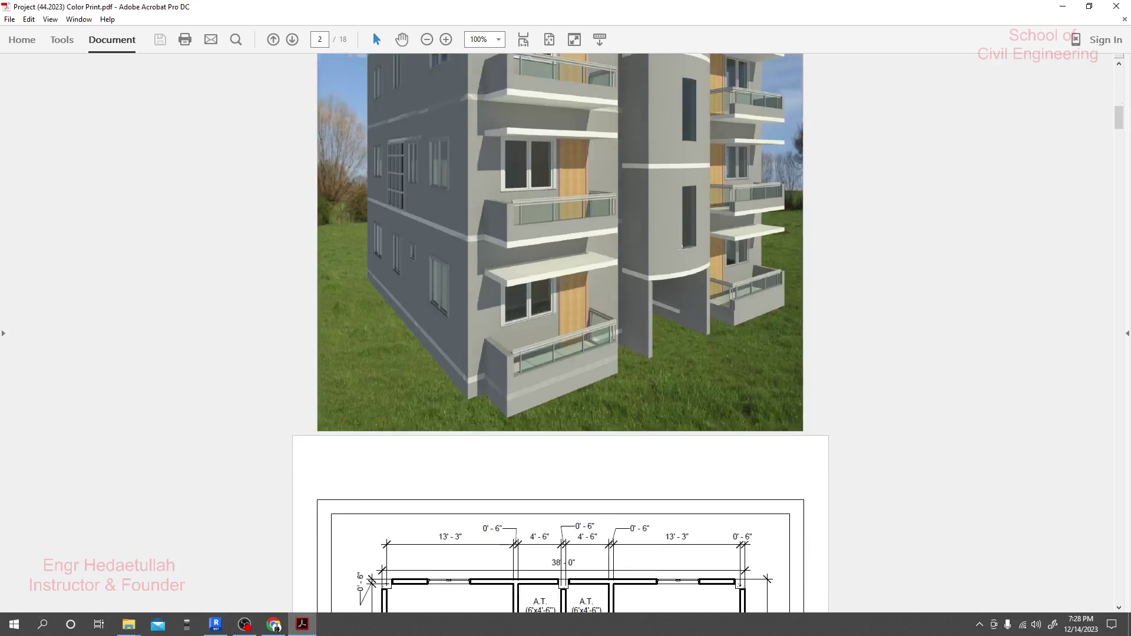
scroll(684, 249, "down", 20)
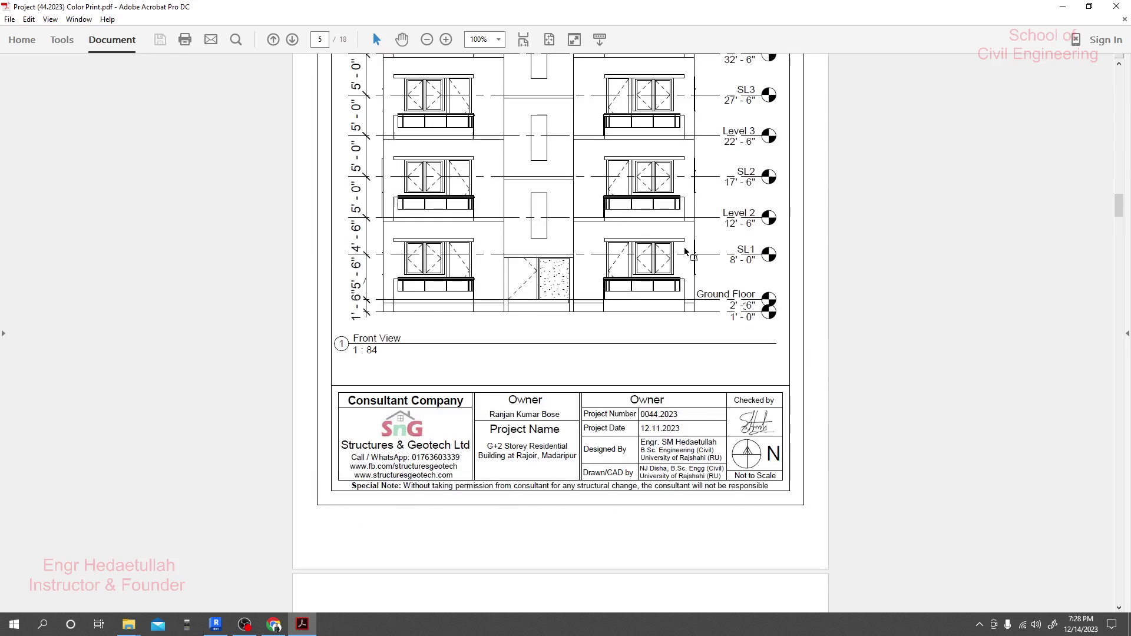
scroll(685, 251, "up", 3)
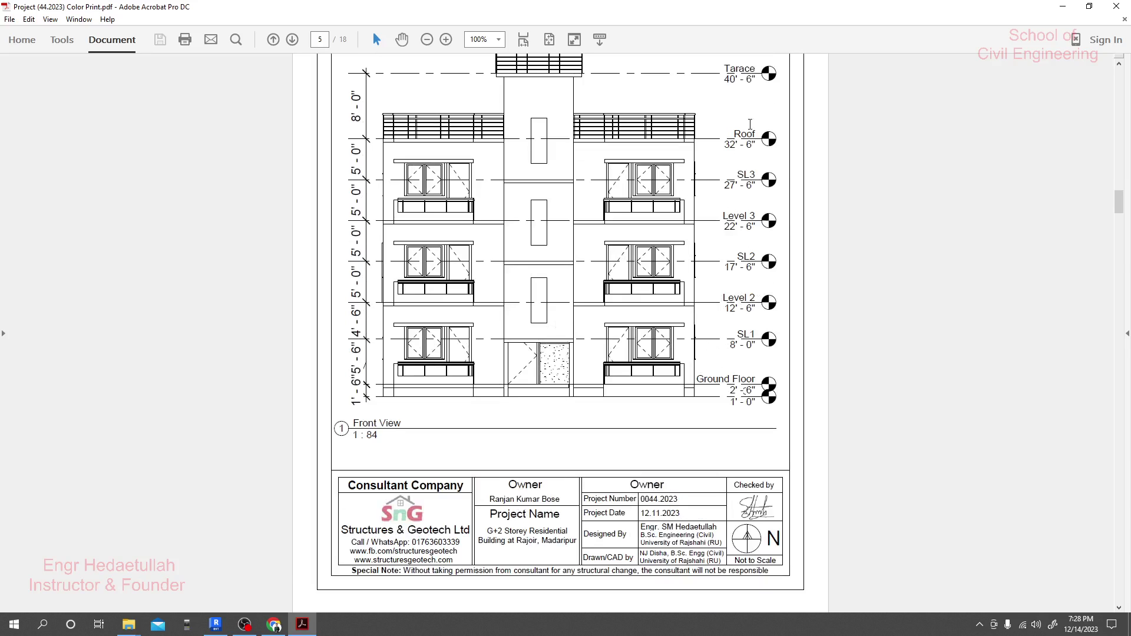
scroll(733, 100, "up", 1)
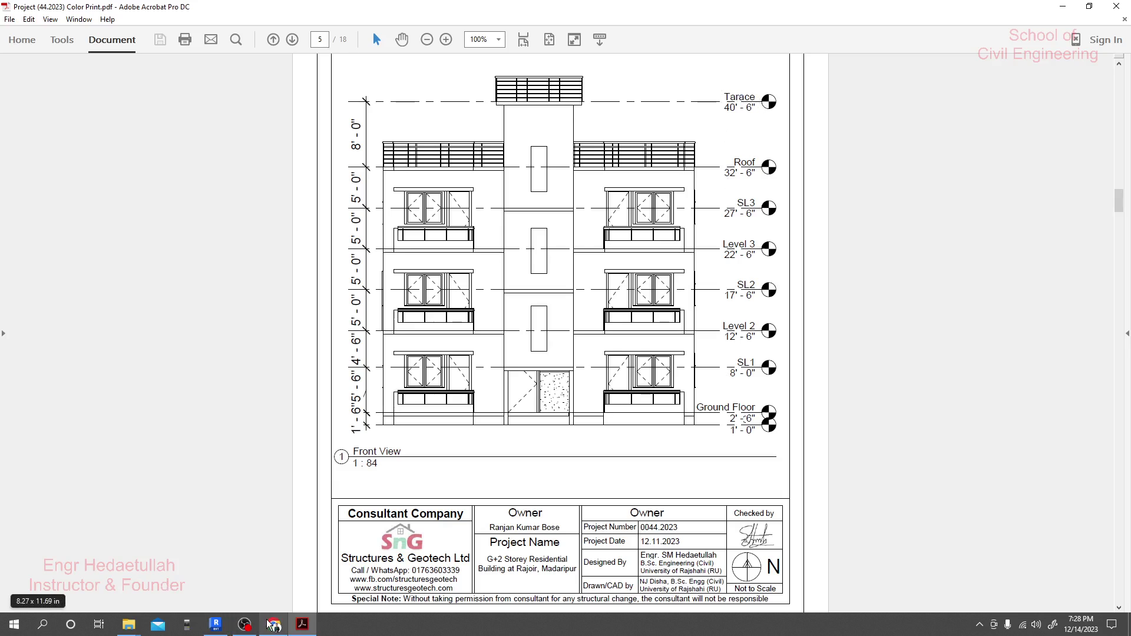
- Switch back to Revit, place one more level copy 10' above the topmost and another 8' above that, and end copying
left_click(215, 624)
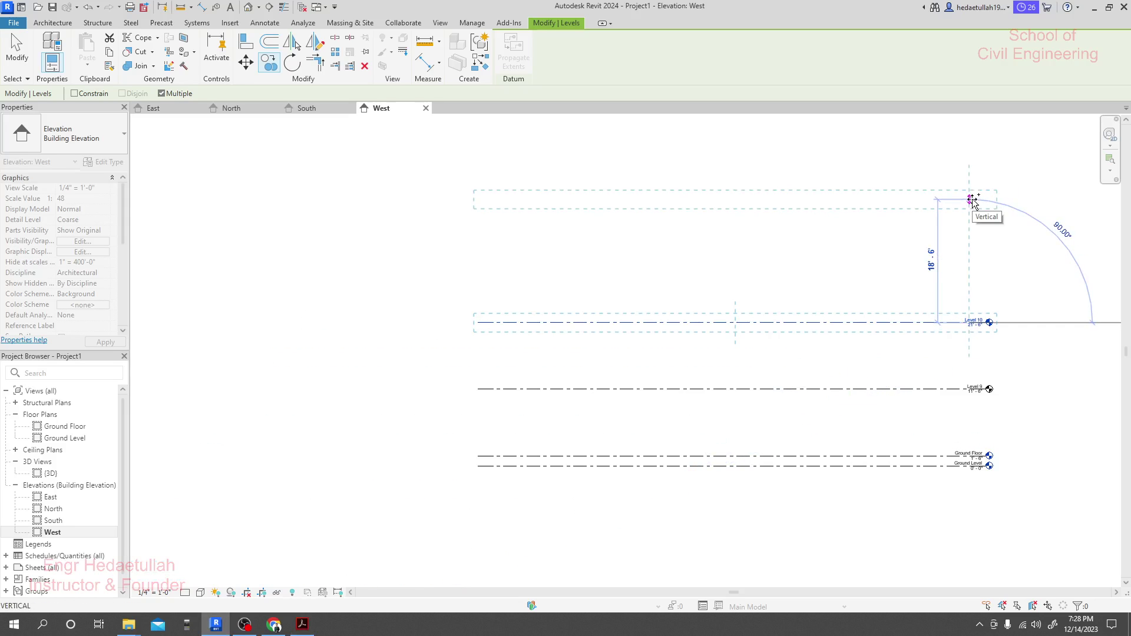
type("10")
key("Return")
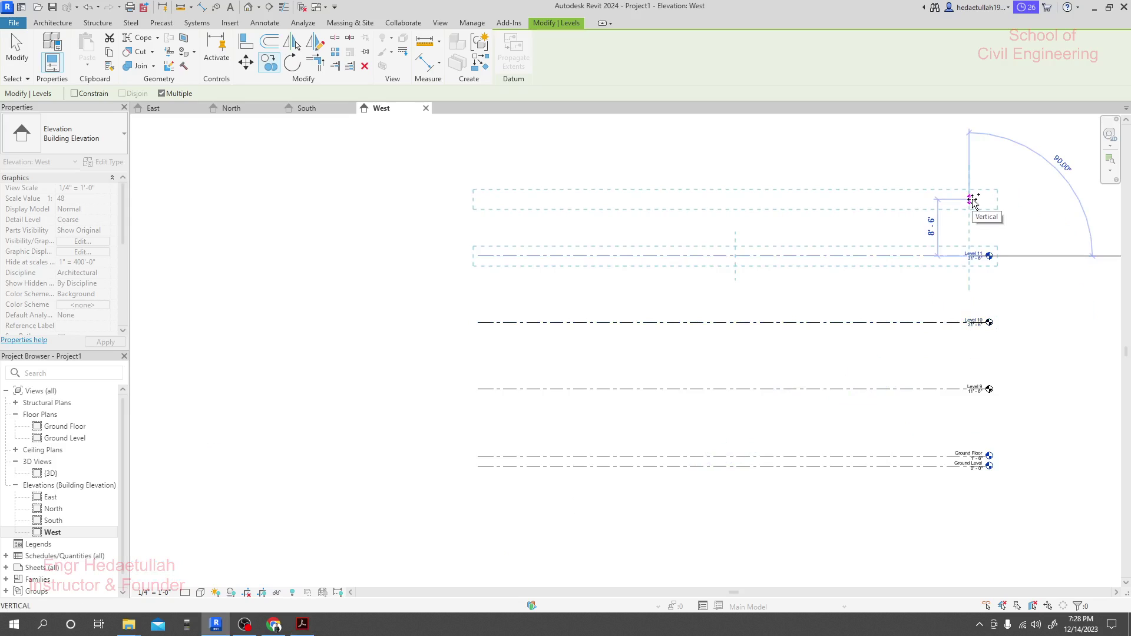
middle_click_drag(973, 200, 965, 252)
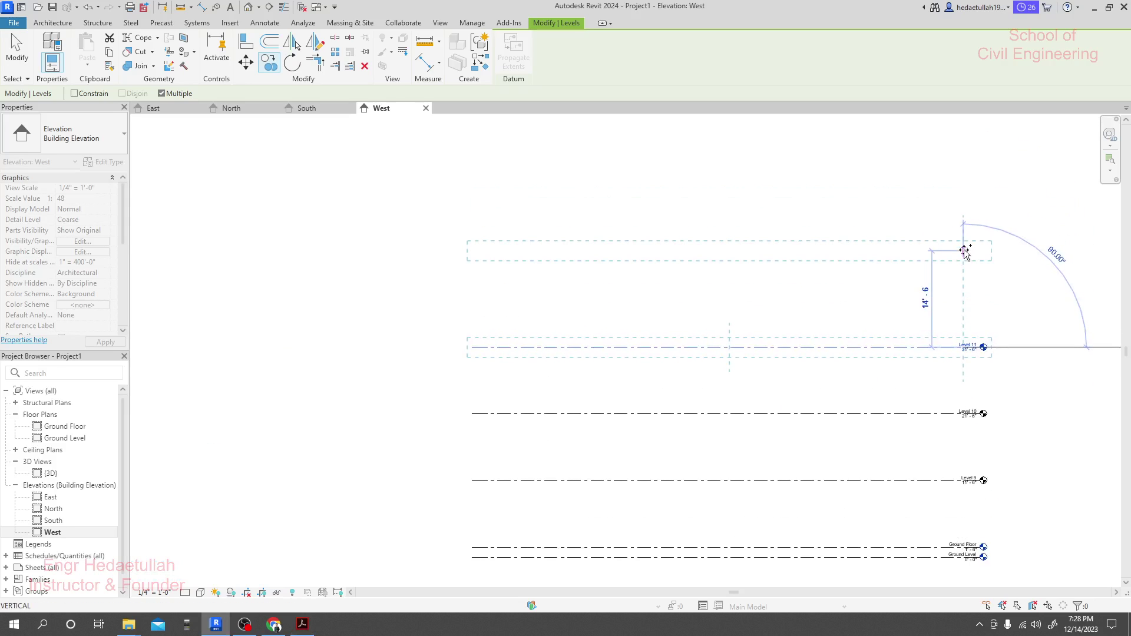
type("8")
key("Return")
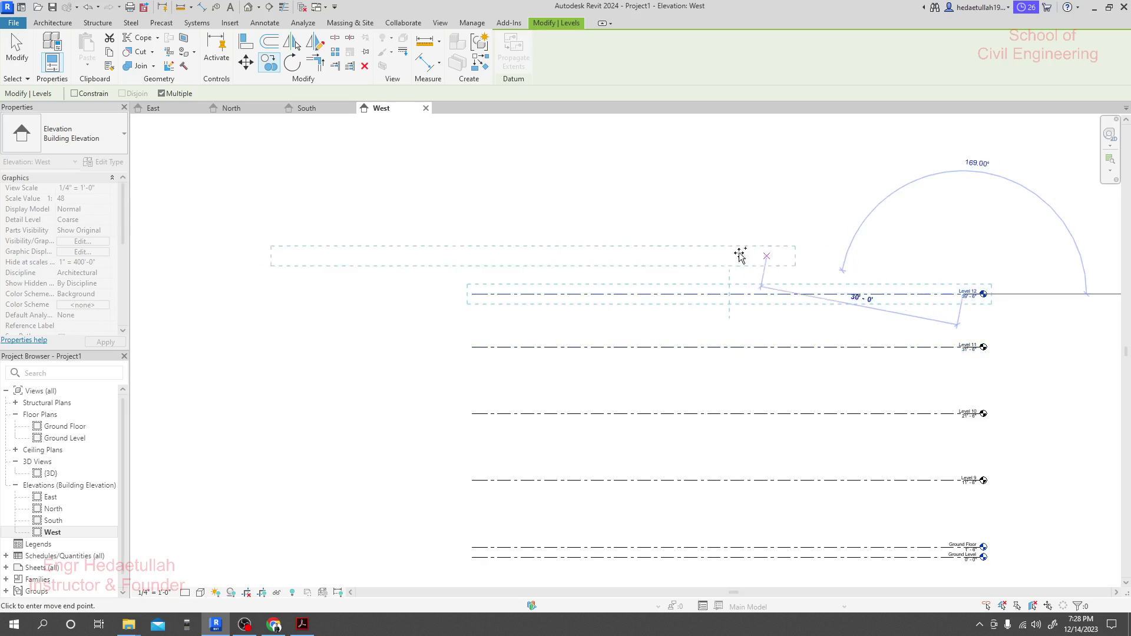
key("Escape")
key("Escape")
- Rename the first copied level above Ground Floor, Level 9, as 1st Floor
scroll(907, 448, "up", 3)
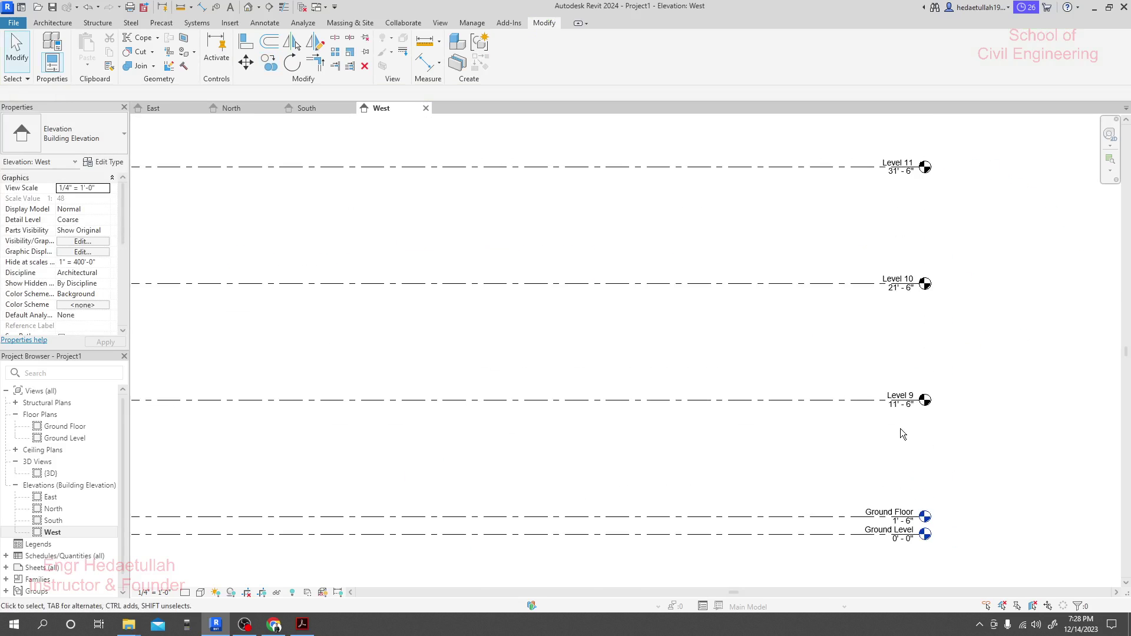
middle_click_drag(896, 457, 907, 428)
left_click(911, 361)
left_click(912, 366)
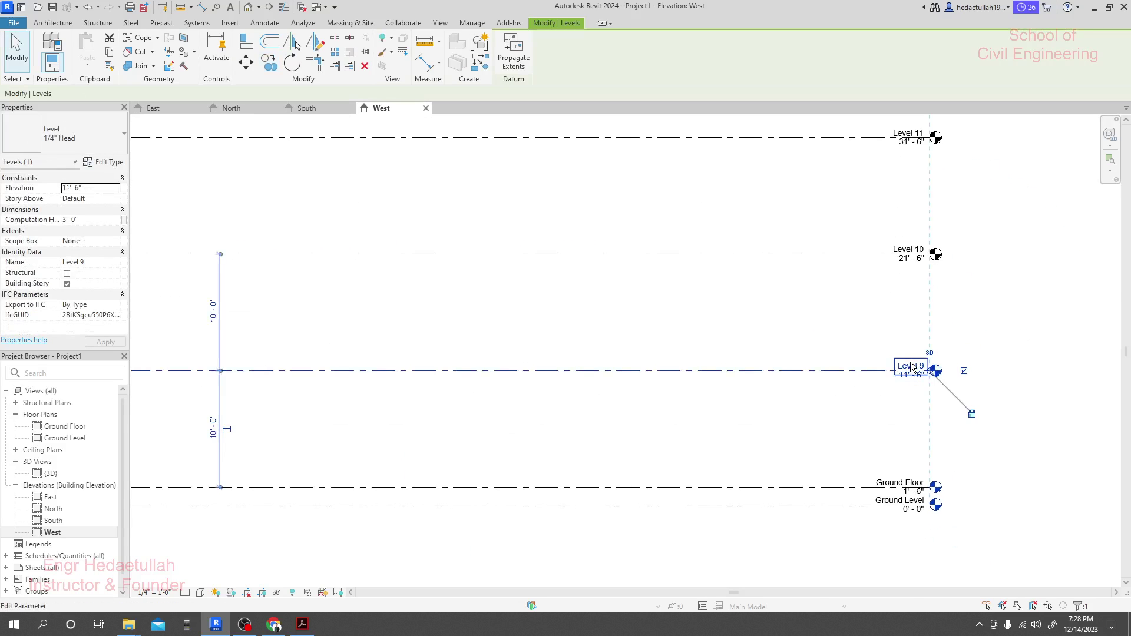
left_click(912, 365)
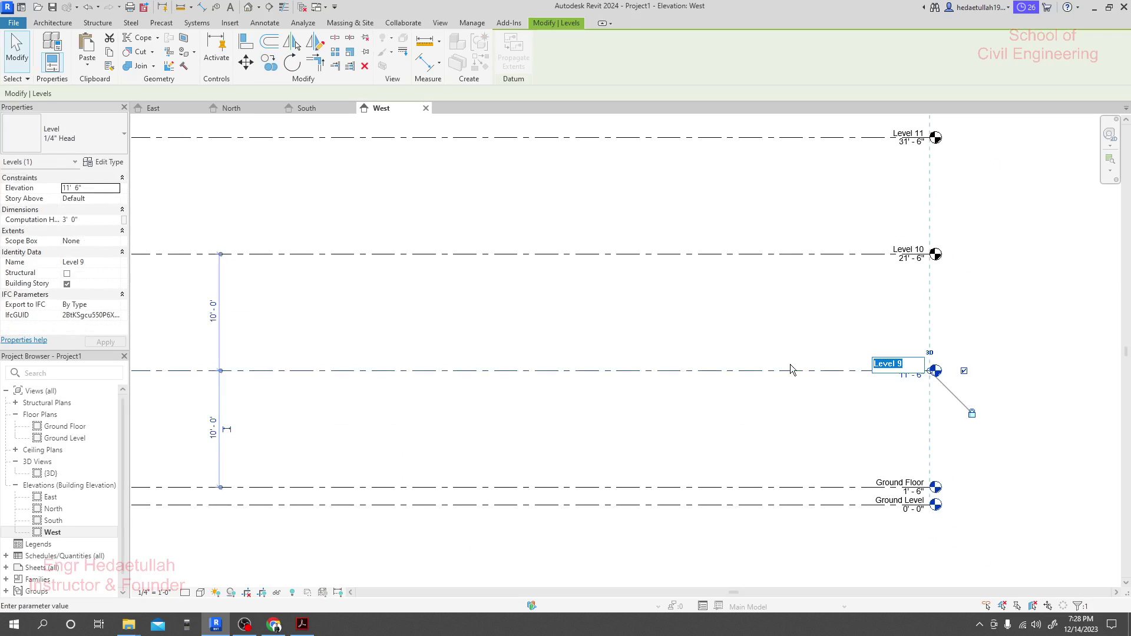
type("1st Floor")
key("Return")
- Rename Level 10, the level above 1st Floor, as 2nd Floor
left_click(906, 250)
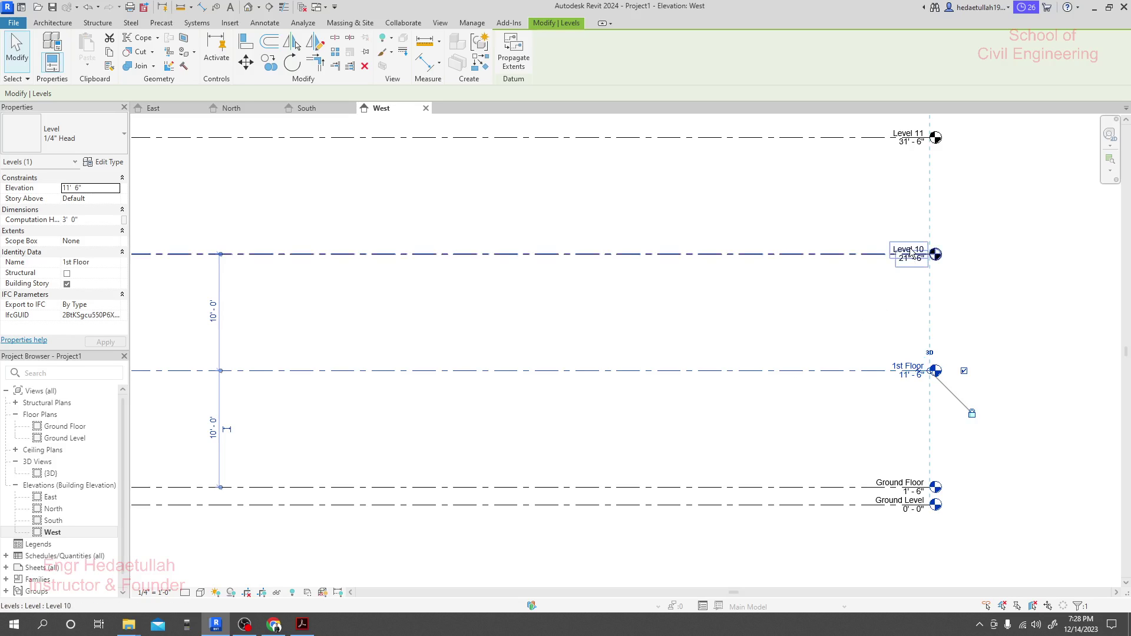
left_click(906, 250)
left_click(906, 250)
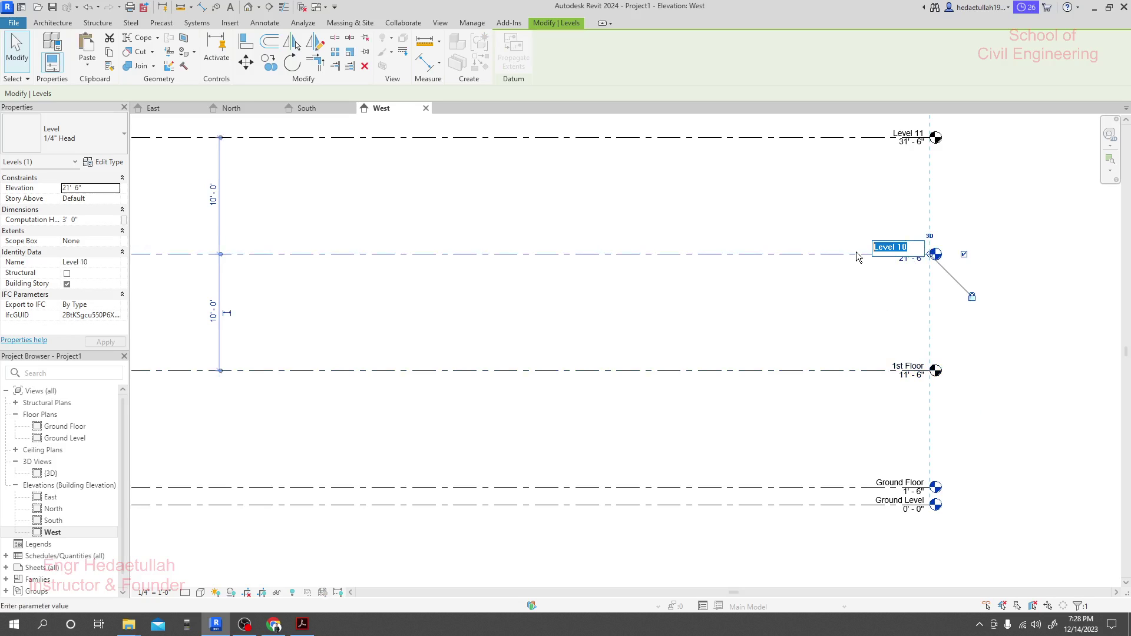
type("2nd Floor")
key("Return")
- Rename Level 11, the level above 2nd Floor, as Roof
middle_click_drag(935, 182, 937, 346)
scroll(907, 315, "up", 1)
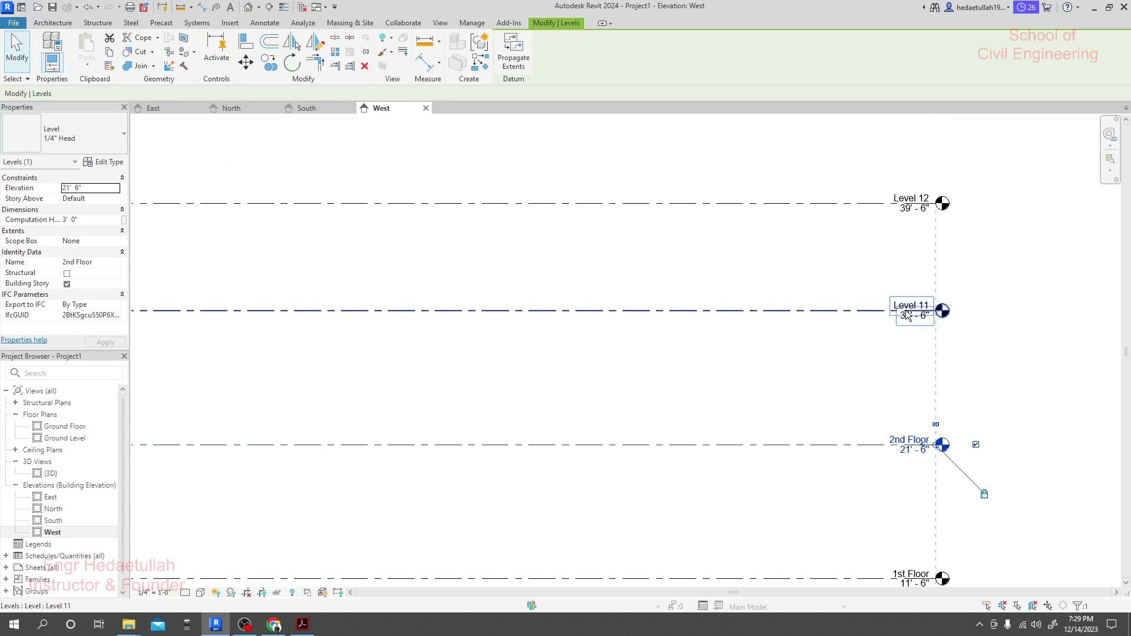
left_click(907, 312)
left_click(911, 305)
type("Roof")
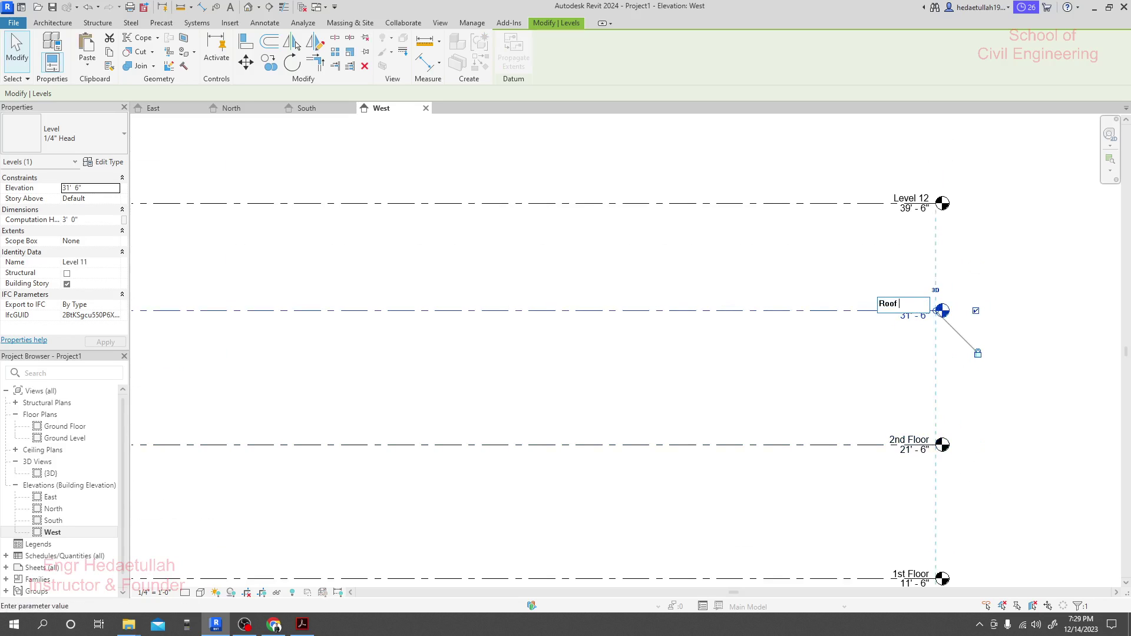
key("Return")
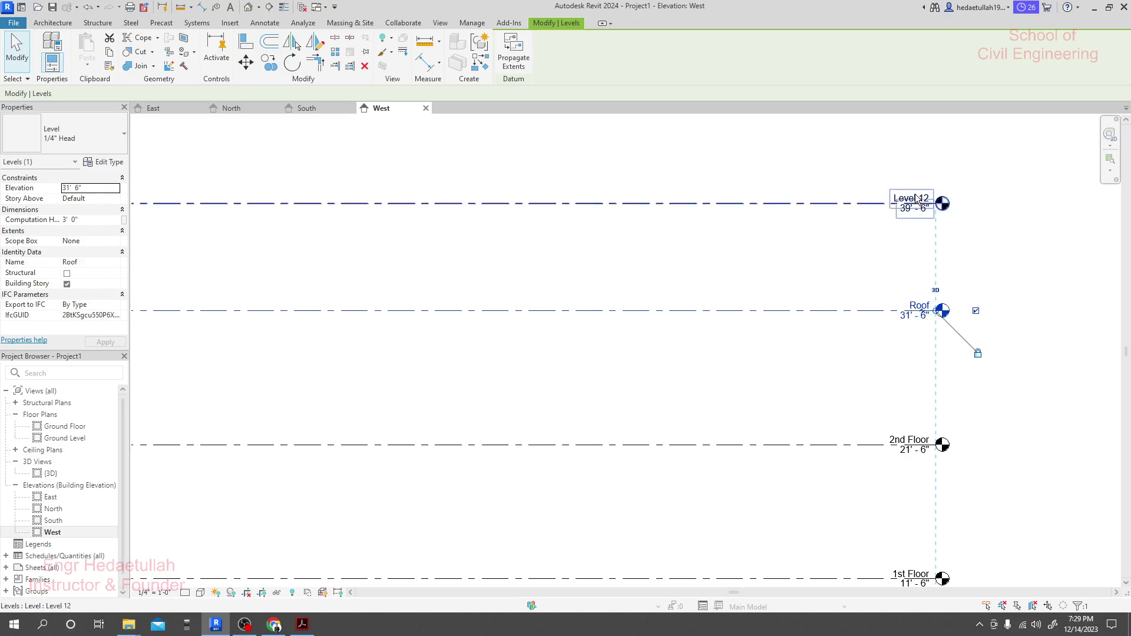
- Rename the topmost level, Level 12, as Trace
left_click(914, 201)
left_click(912, 200)
type("Trace")
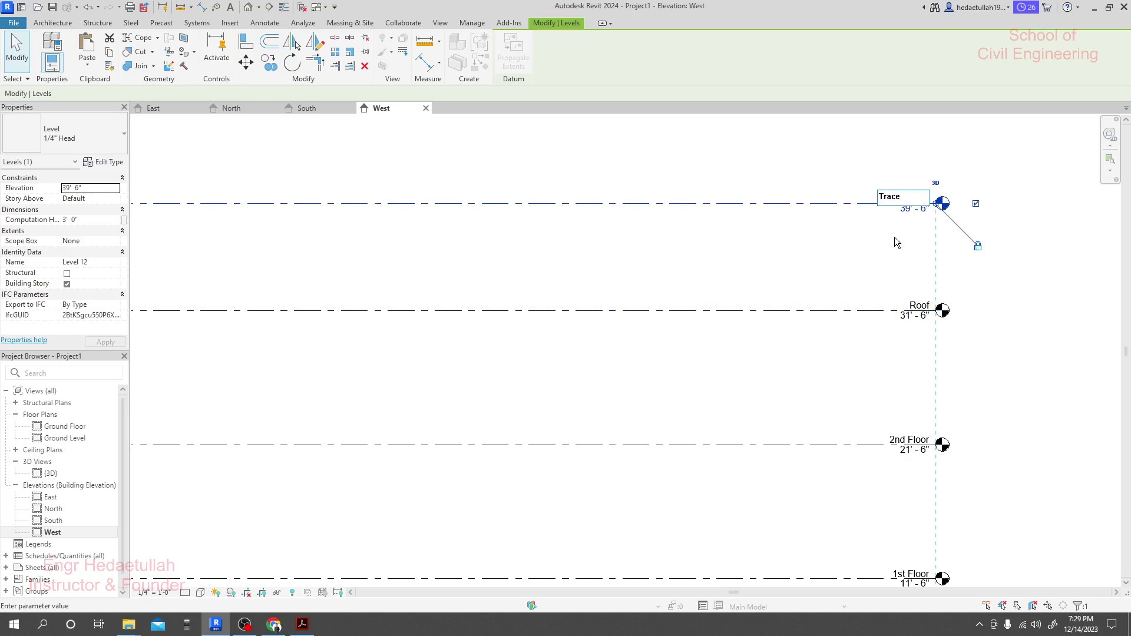
key("Return")
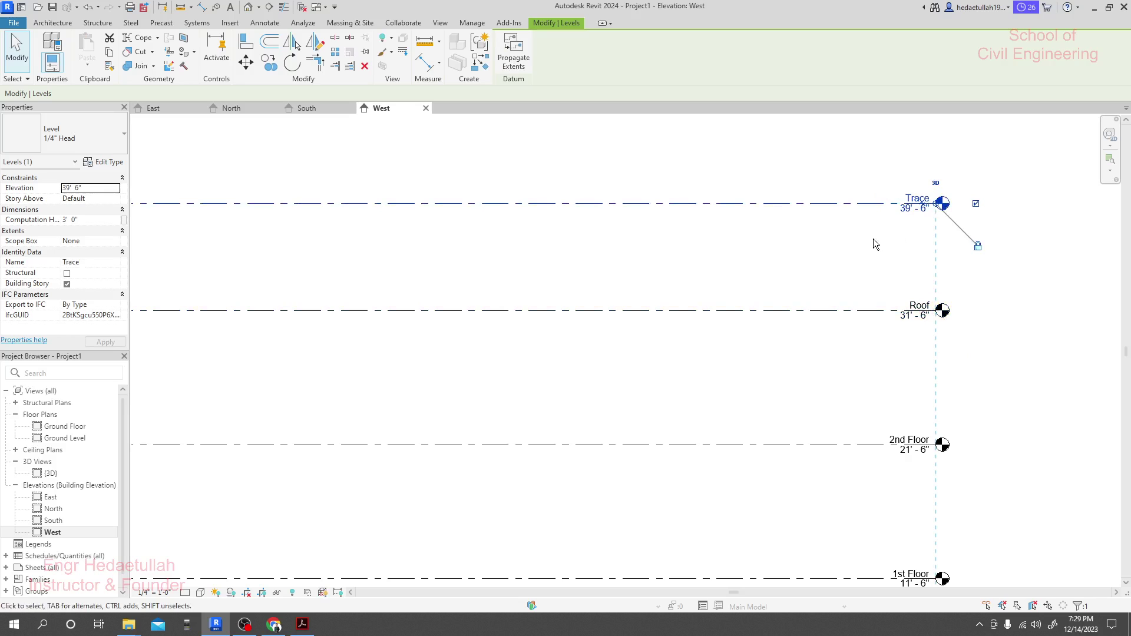
- Check the PDF's Front View levels again, return to Revit, deselect the top level and review the whole level stack
left_click(306, 627)
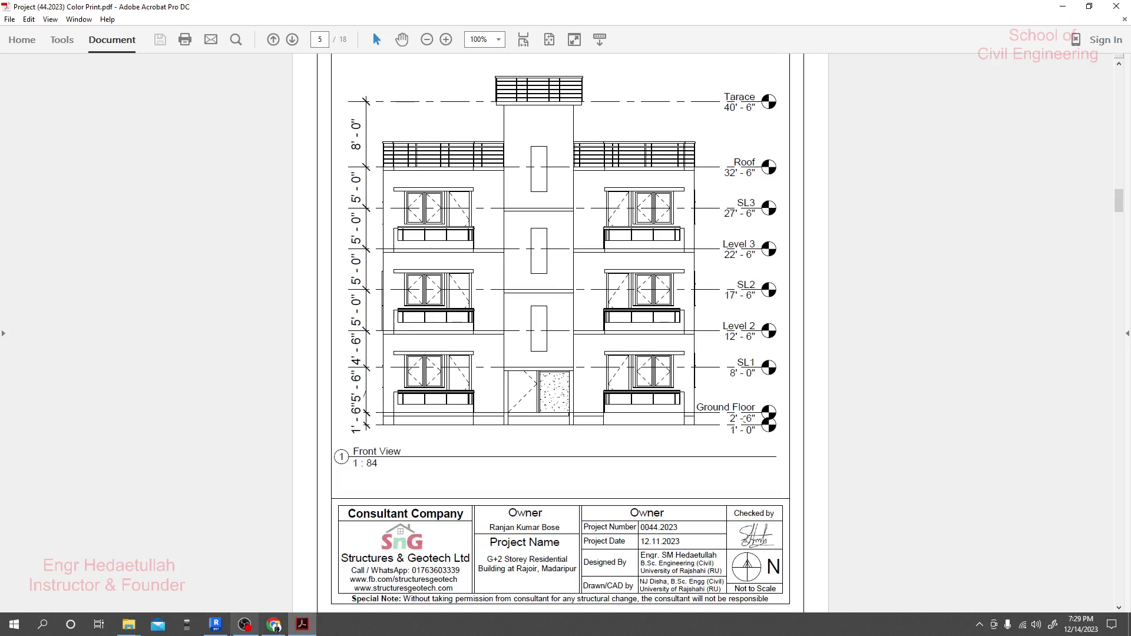
left_click(215, 628)
scroll(757, 307, "down", 5)
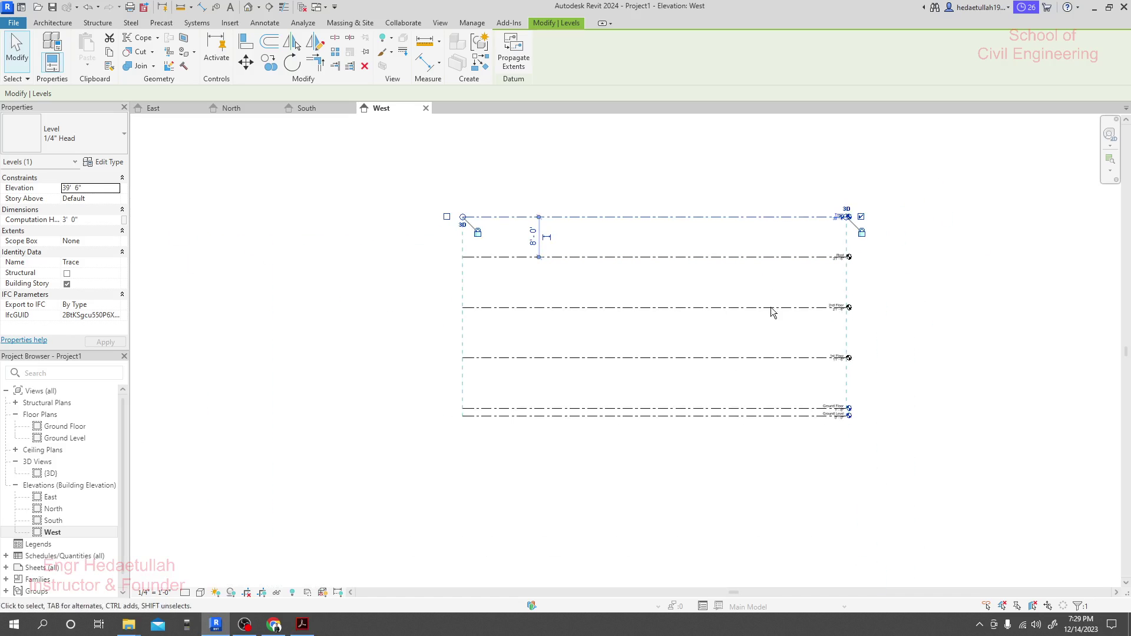
left_click(765, 384)
scroll(846, 249, "up", 4)
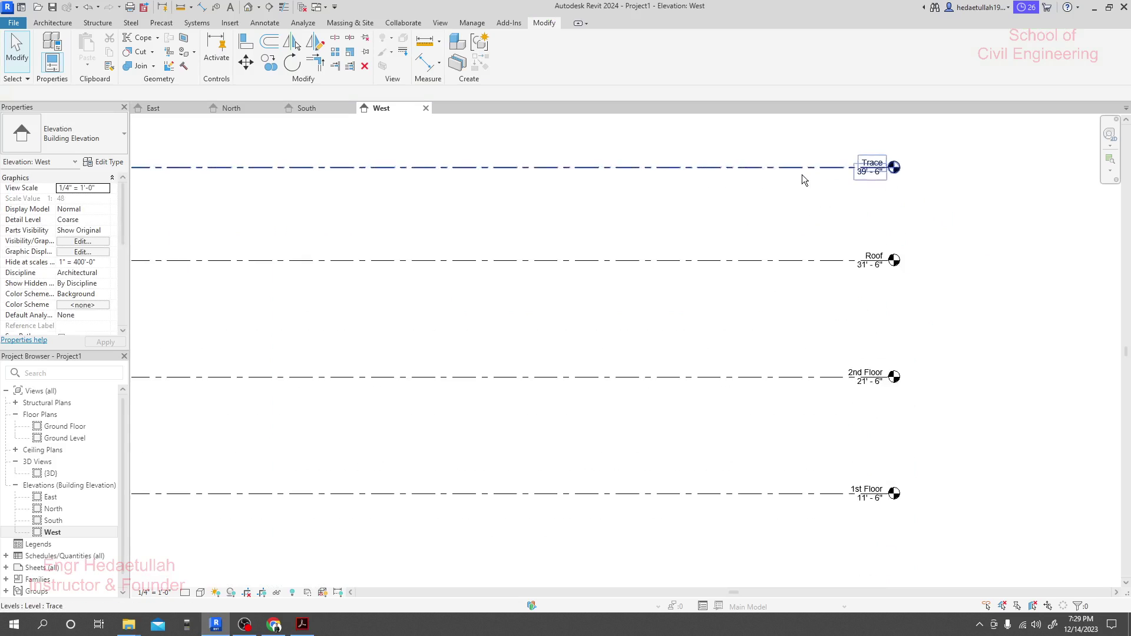
scroll(783, 188, "down", 2)
scroll(854, 285, "up", 3)
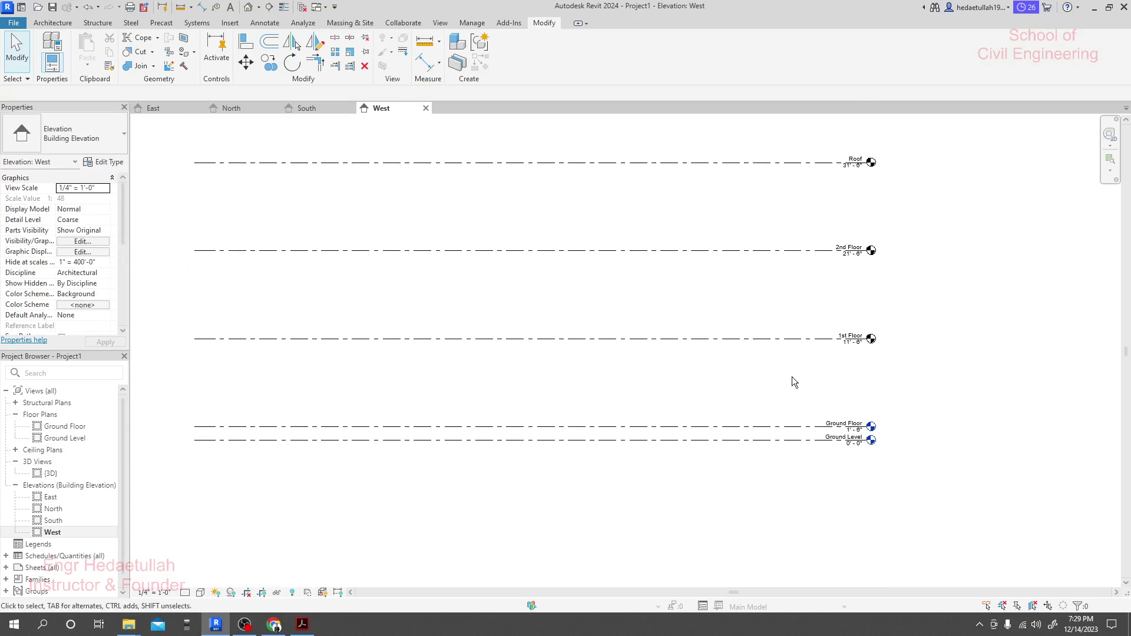
scroll(792, 376, "down", 1)
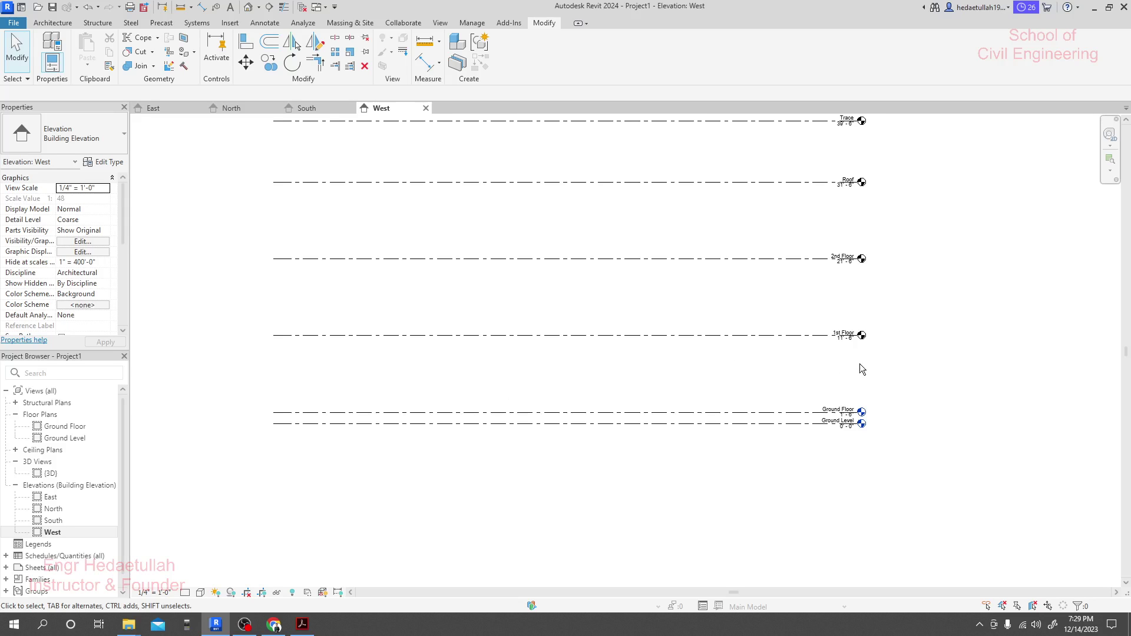
- Check the stair landing heights in the PDF's Front View and Section 1, then return to Revit
scroll(860, 364, "up", 1)
left_click(302, 626)
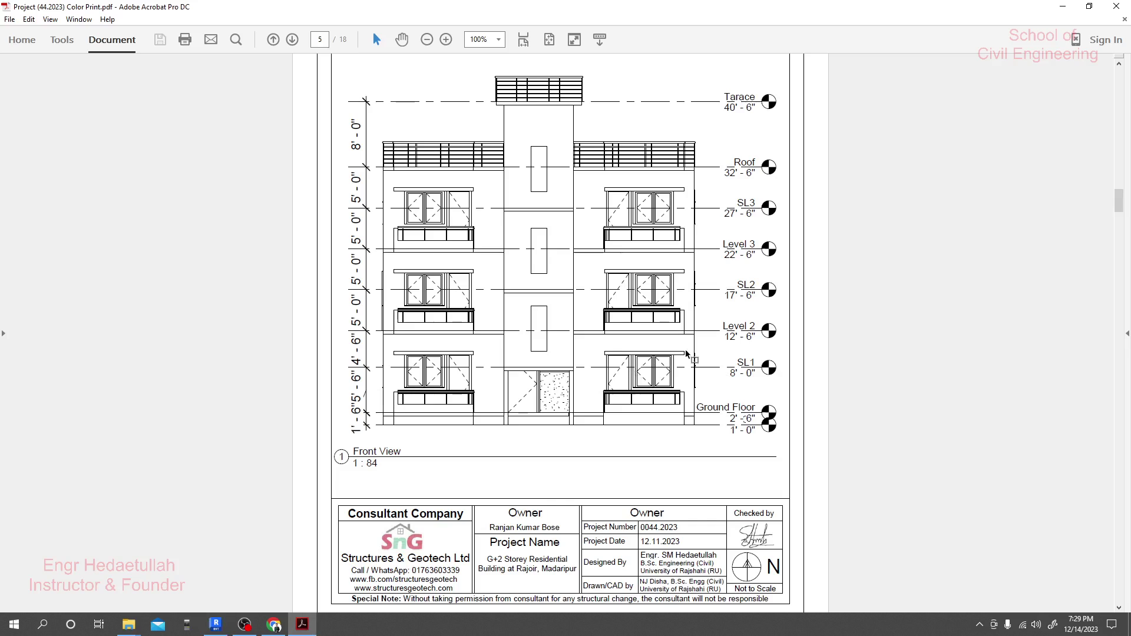
scroll(694, 355, "down", 20)
scroll(691, 353, "down", 10)
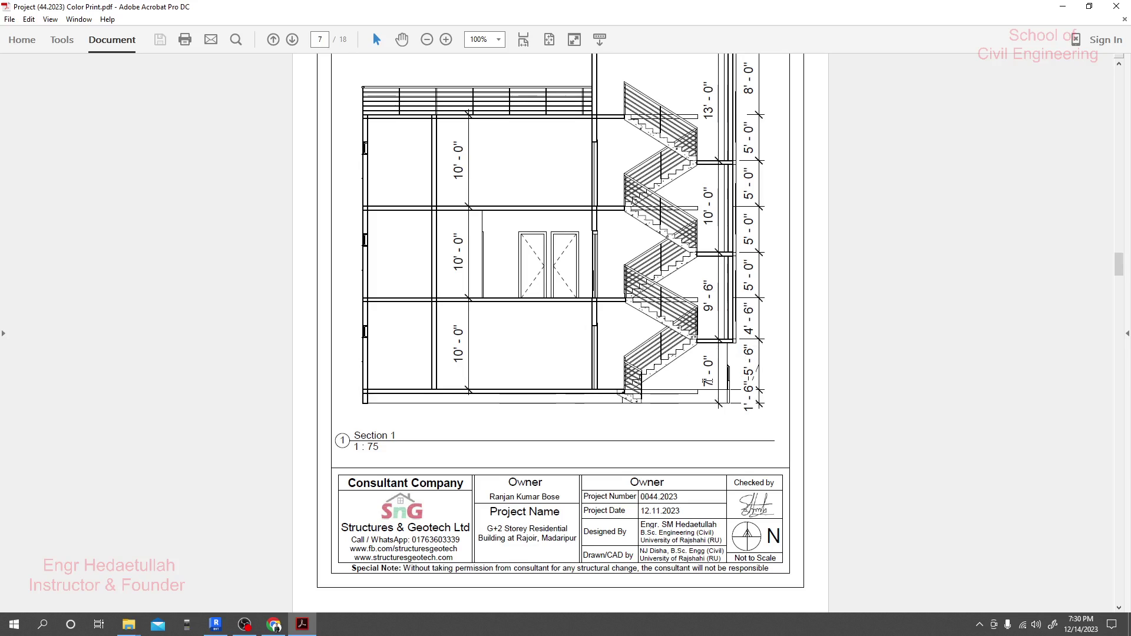
left_click(216, 625)
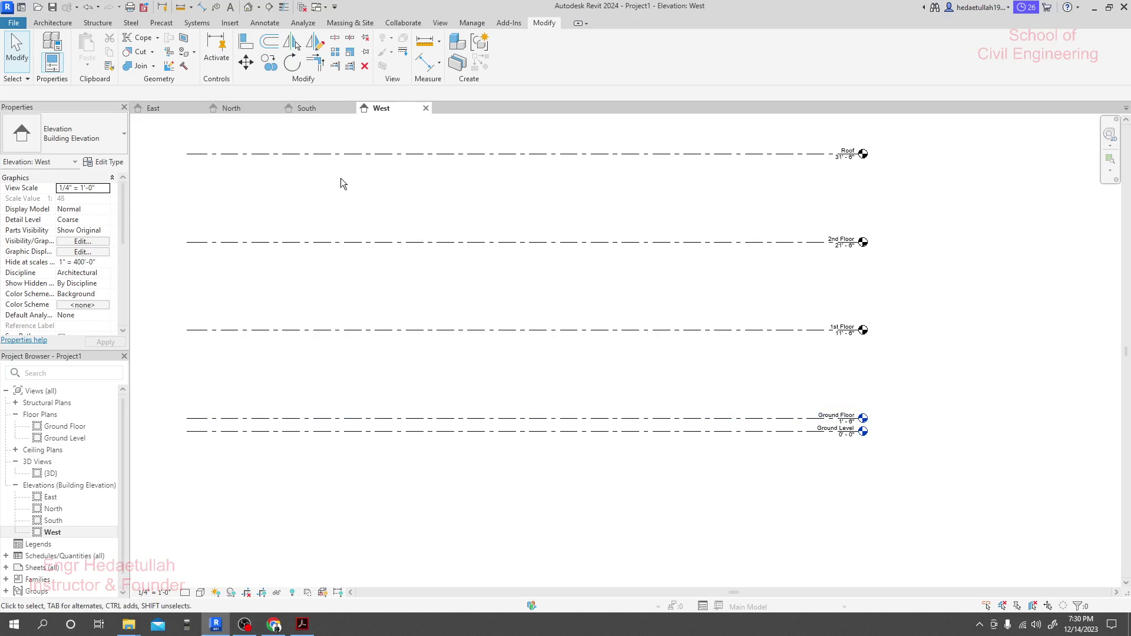
- Copy the Ground Floor level 5' 6" upward to add a stair landing level below 1st Floor
left_click(268, 64)
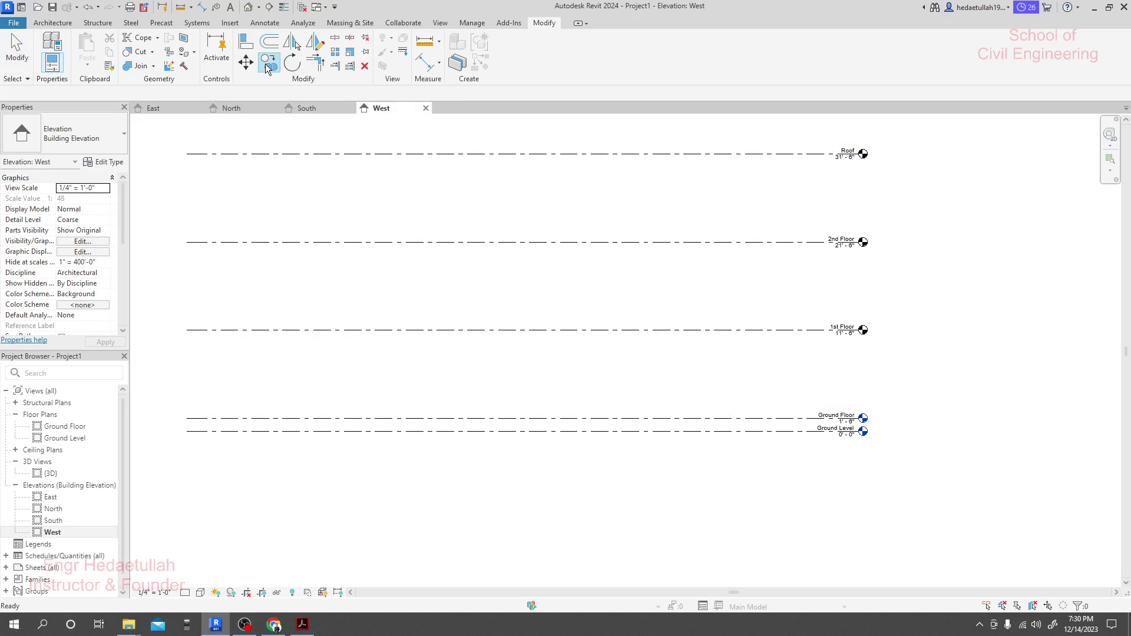
left_click(741, 418)
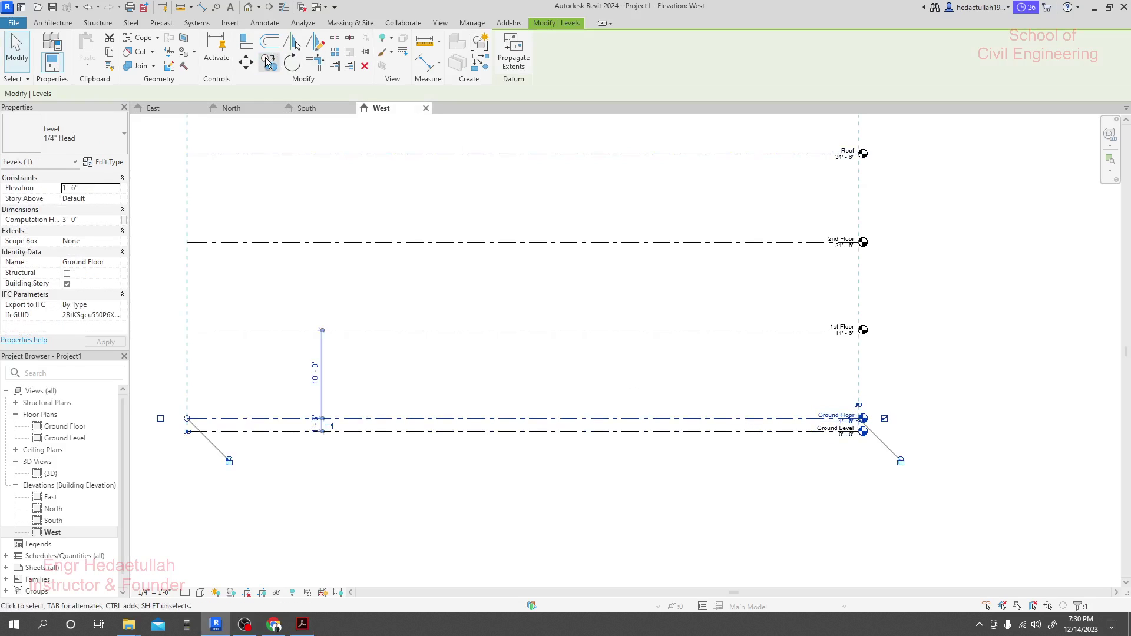
left_click(268, 64)
scroll(880, 419, "up", 2)
left_click(755, 419)
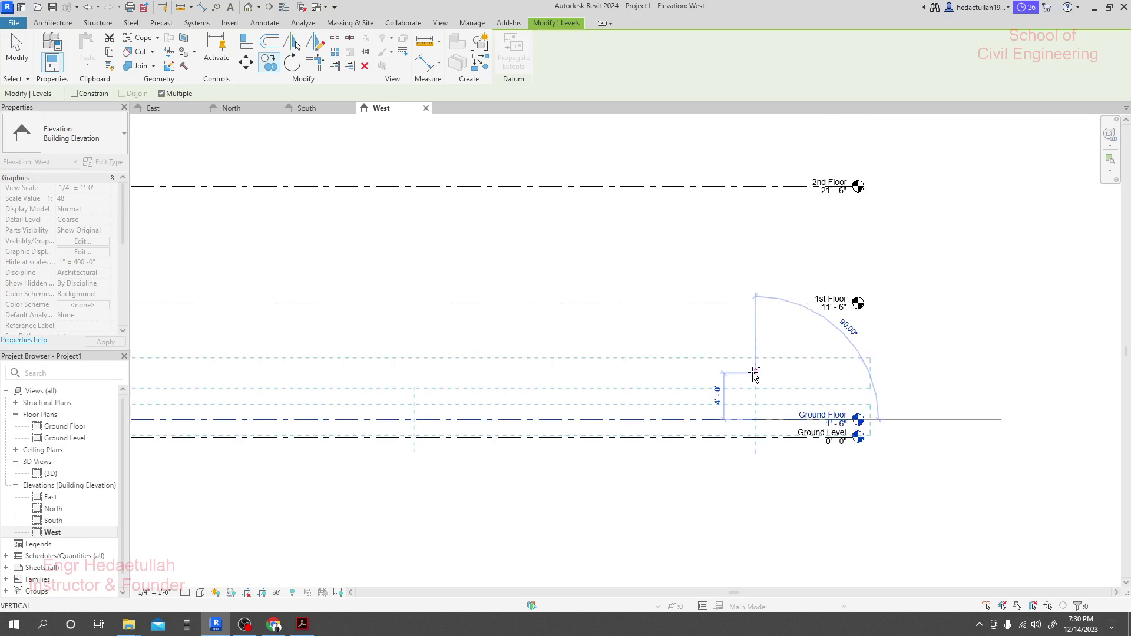
scroll(754, 373, "down", 2)
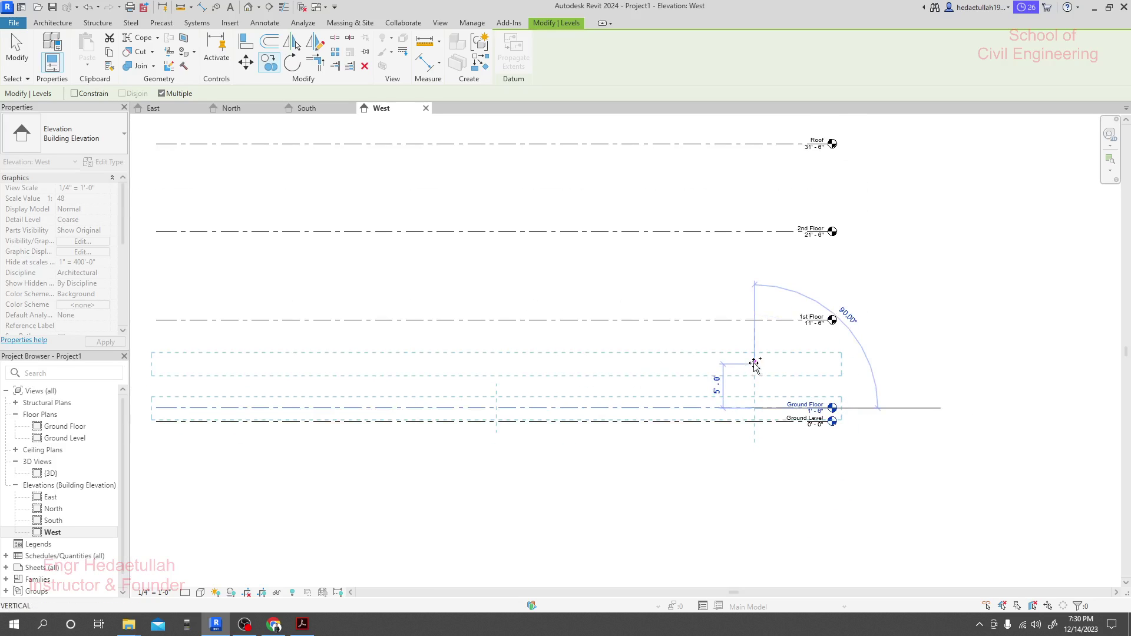
type("5")
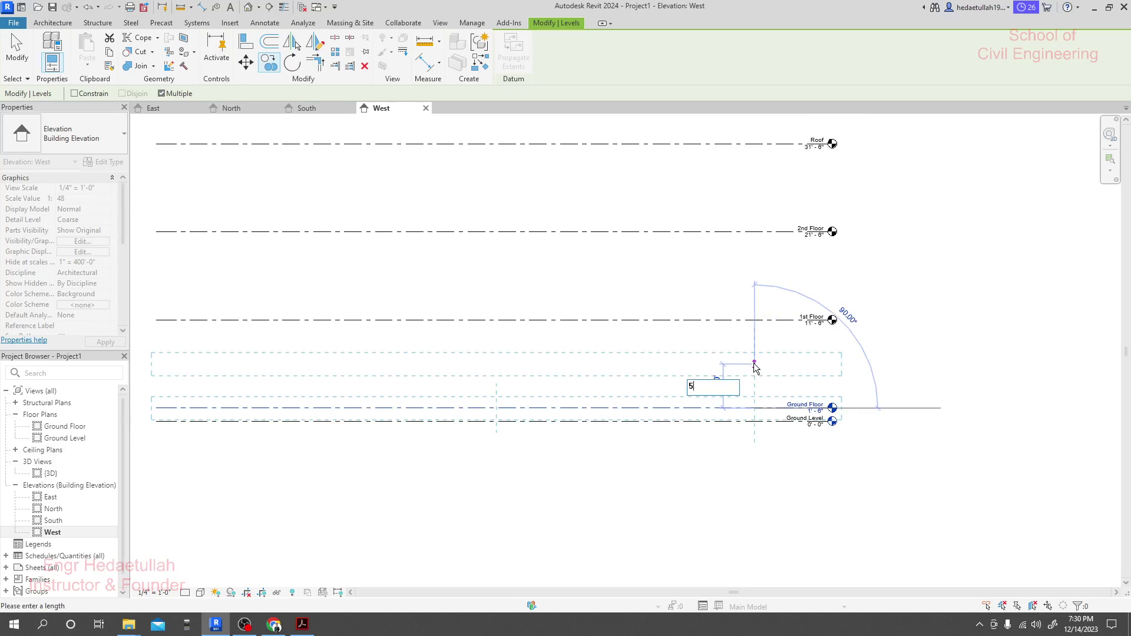
type("' - 6")
key("Return")
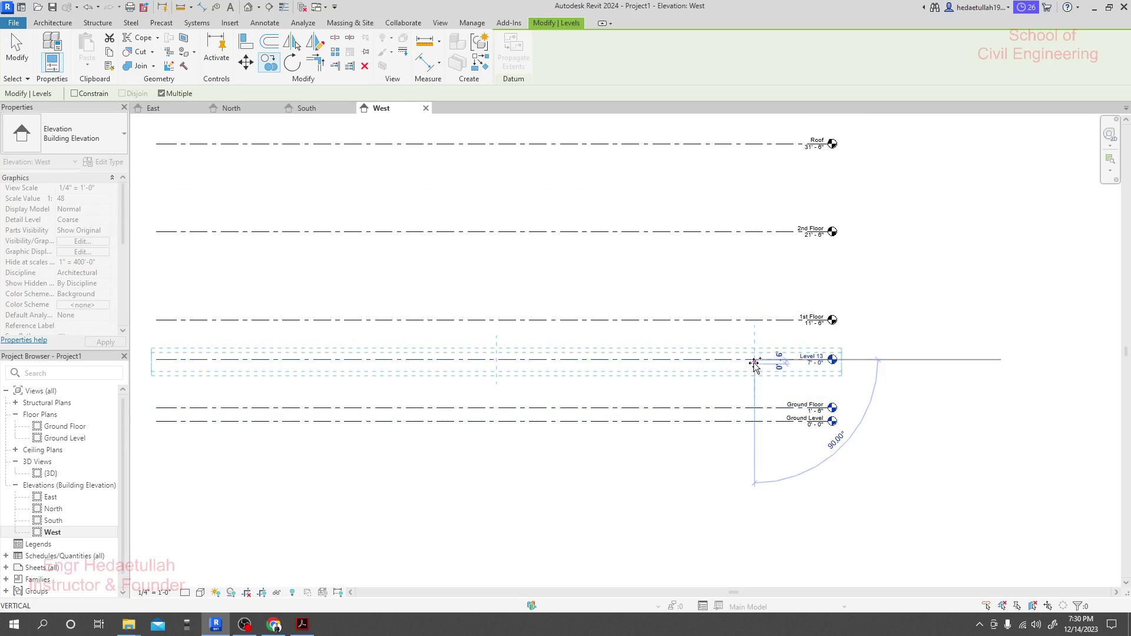
key("Escape")
left_click(674, 395)
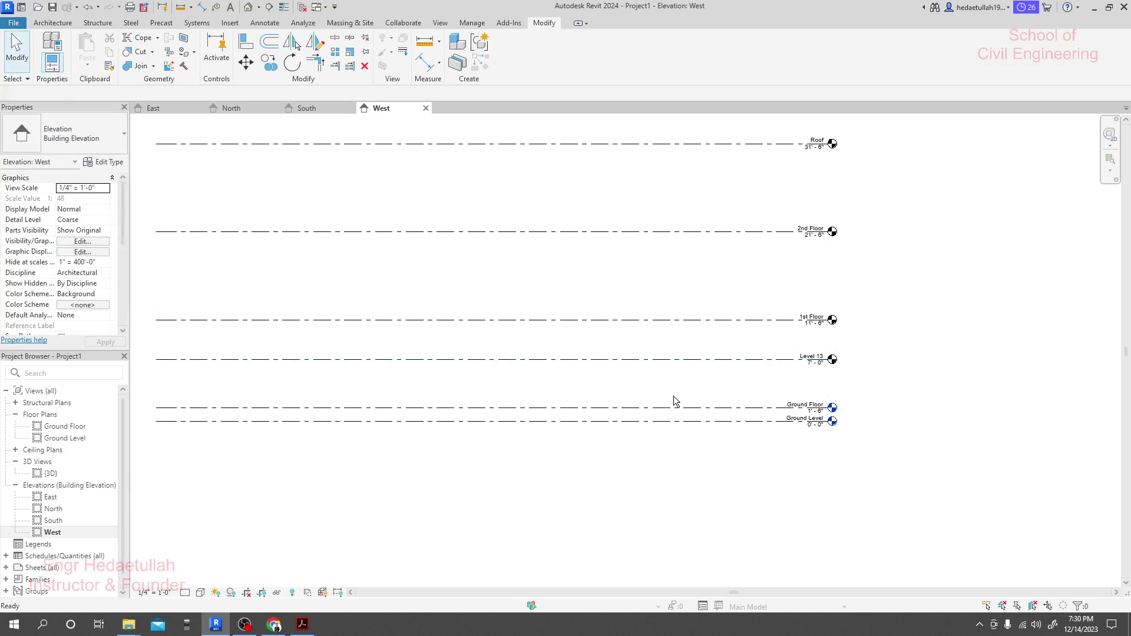
- Examine the new landing level's elevation and its spacing to Ground Floor and 1st Floor
left_click(673, 359)
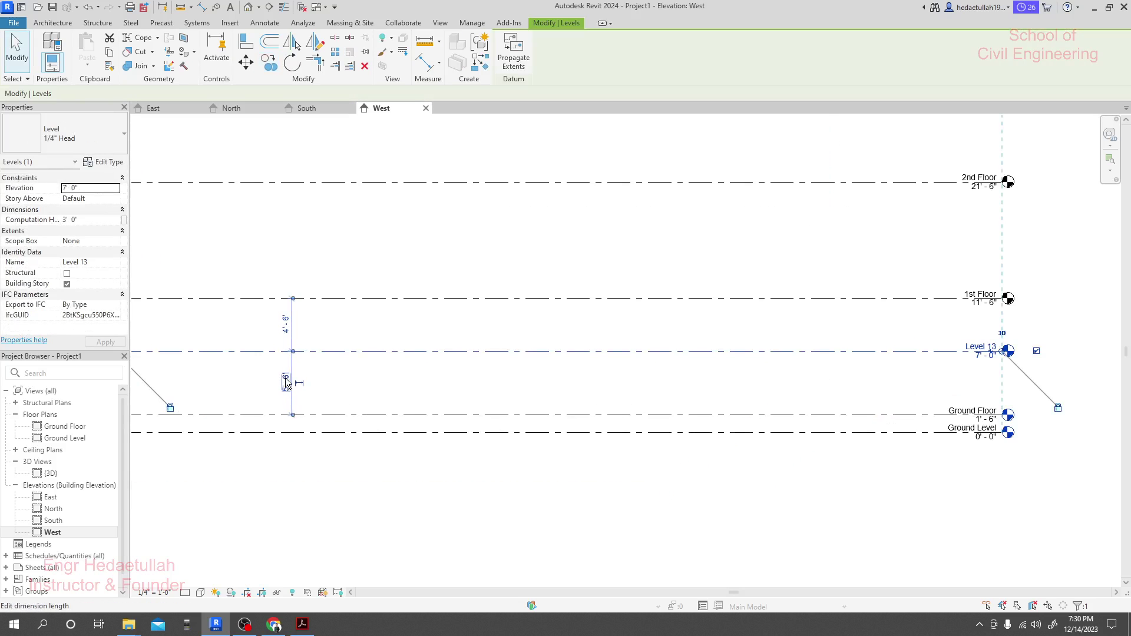
scroll(289, 388, "up", 2)
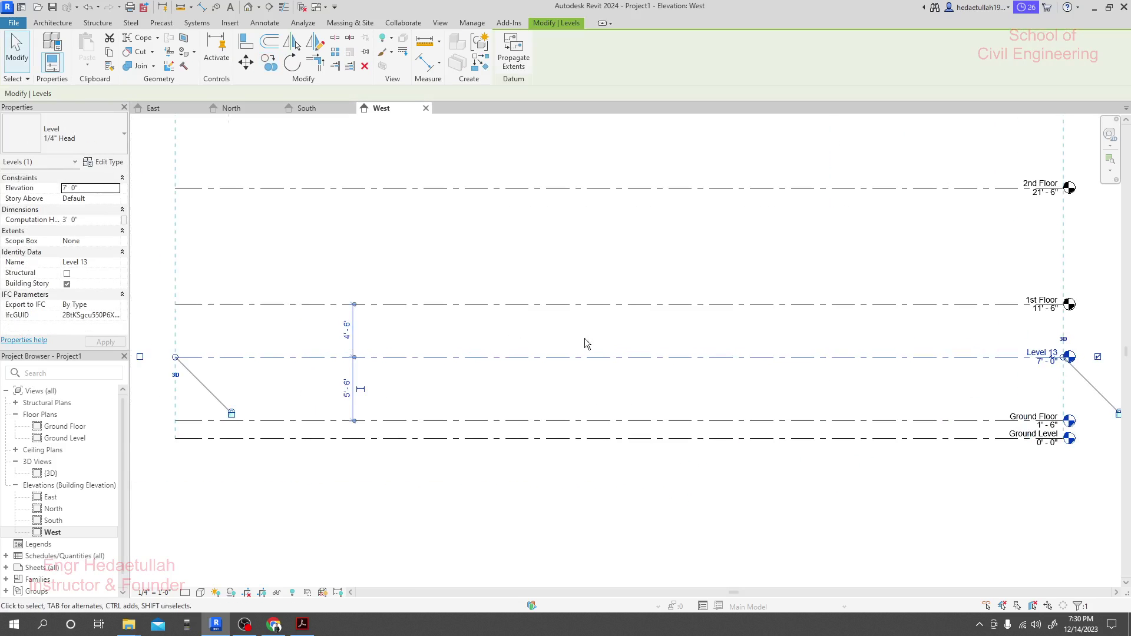
scroll(617, 287, "down", 5)
left_click(613, 301)
scroll(672, 337, "up", 2)
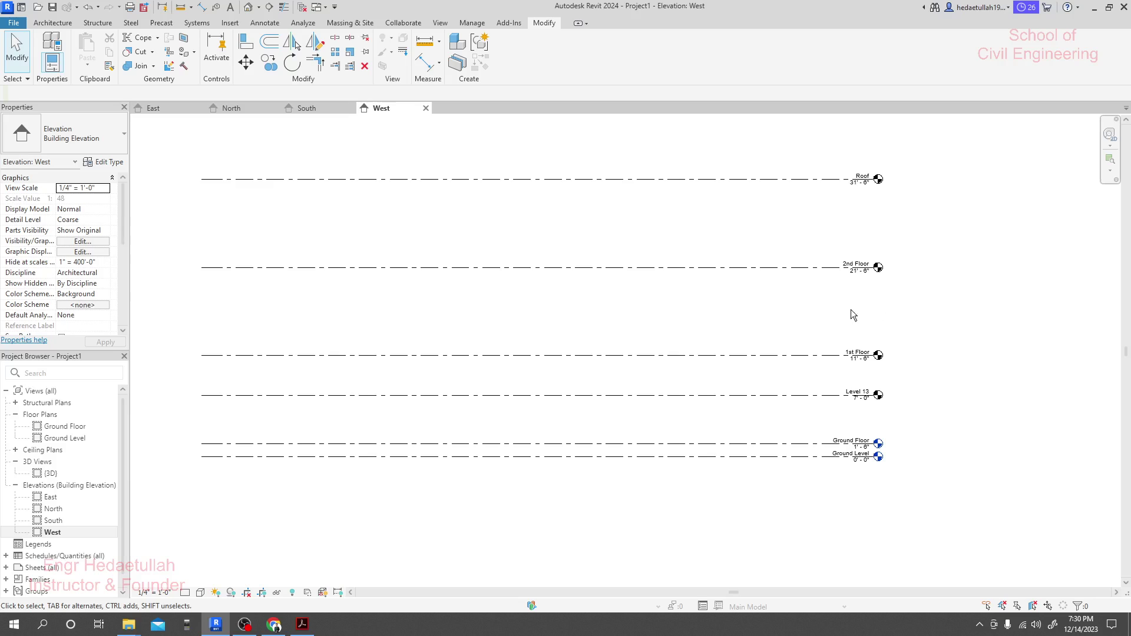
scroll(846, 430, "up", 2)
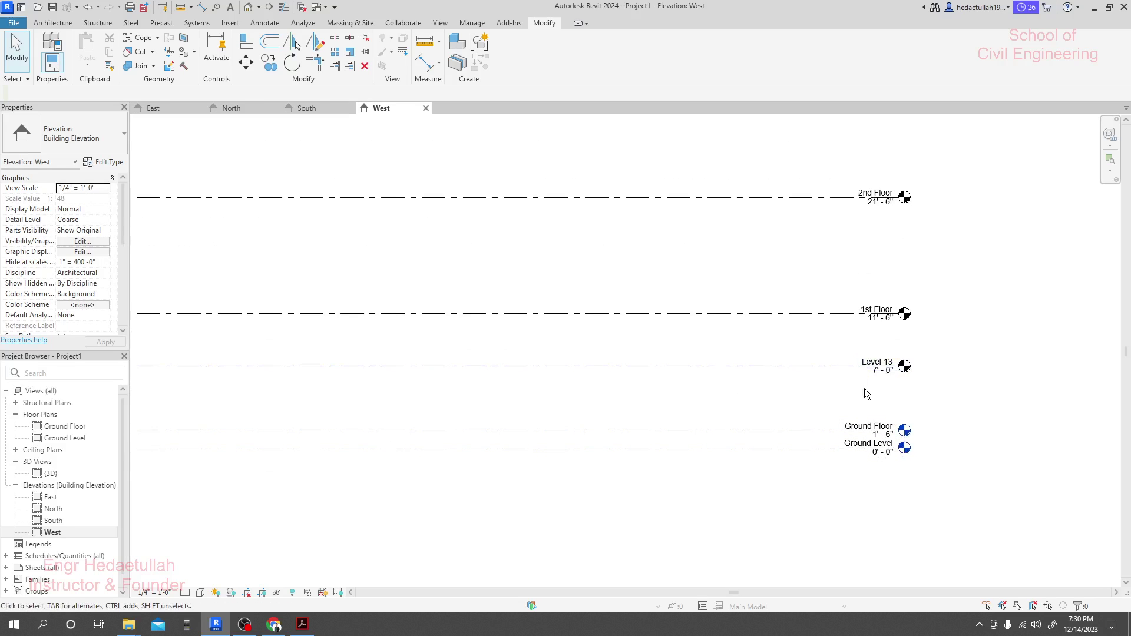
scroll(879, 370, "up", 2)
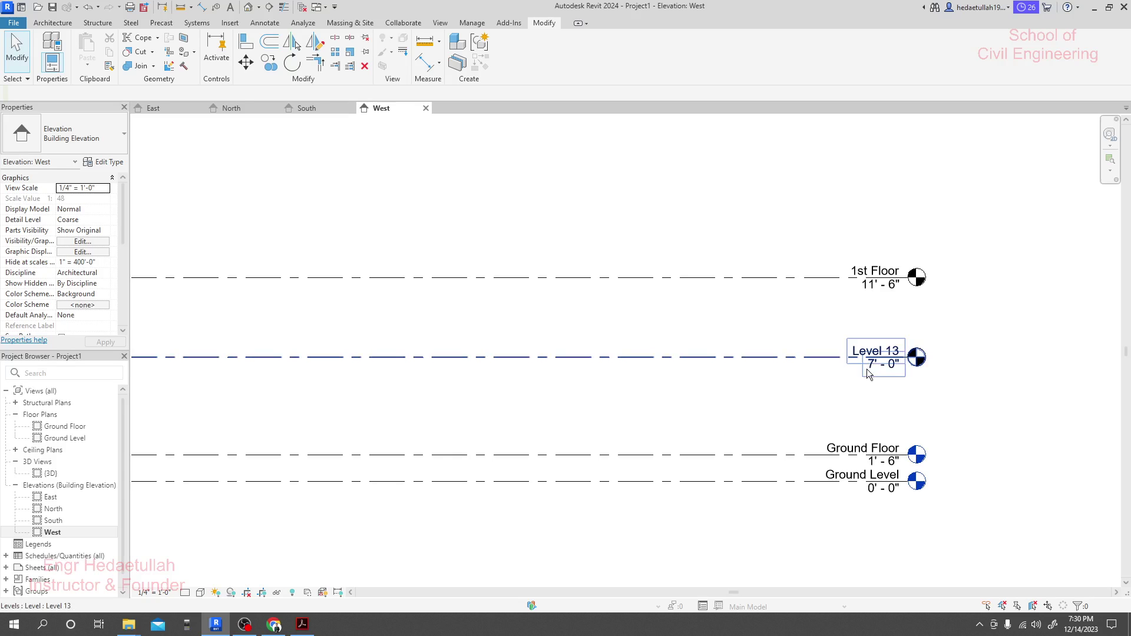
scroll(816, 360, "down", 4)
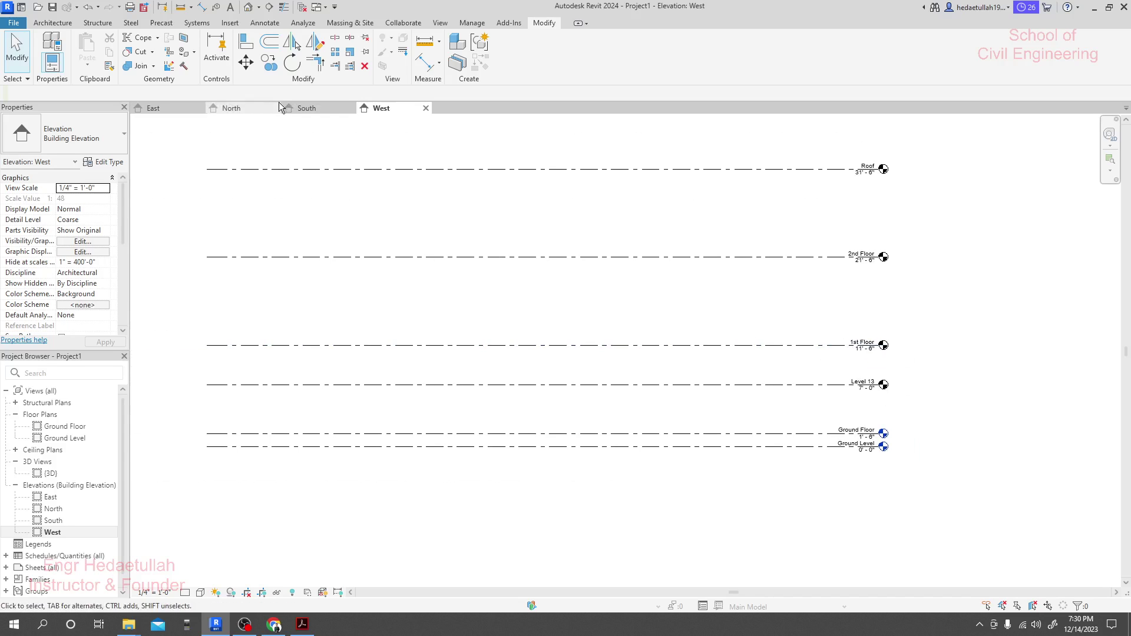
- Copy the 1st Floor level 5' upward, and place a further copy 10' above that one between 2nd Floor and Roof
left_click(268, 62)
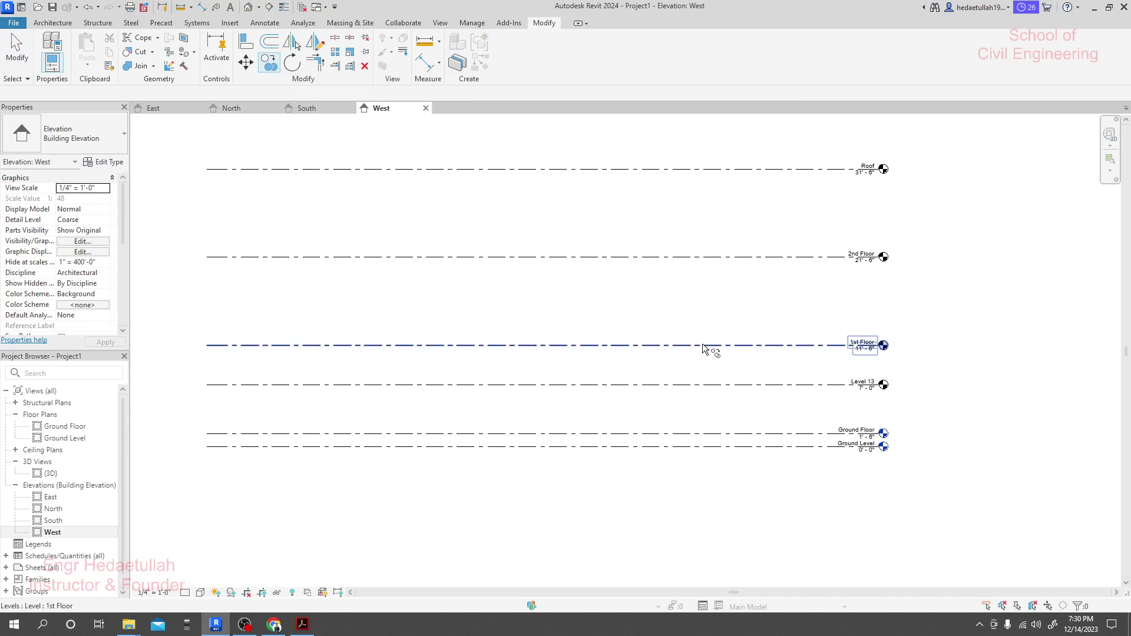
key("Escape")
left_click(723, 345)
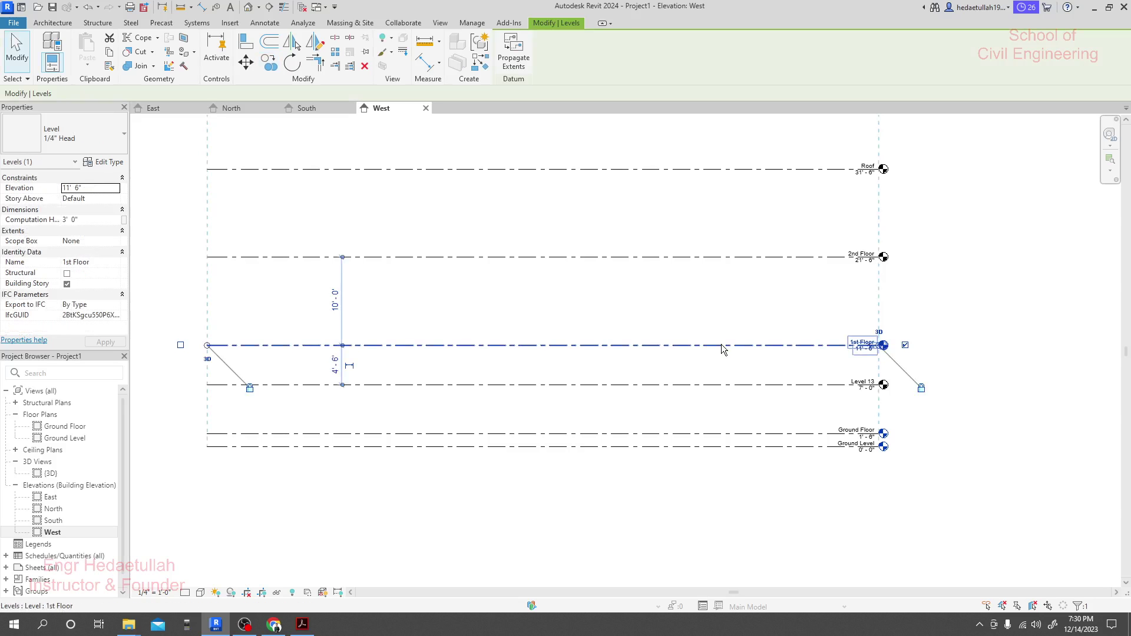
left_click(268, 61)
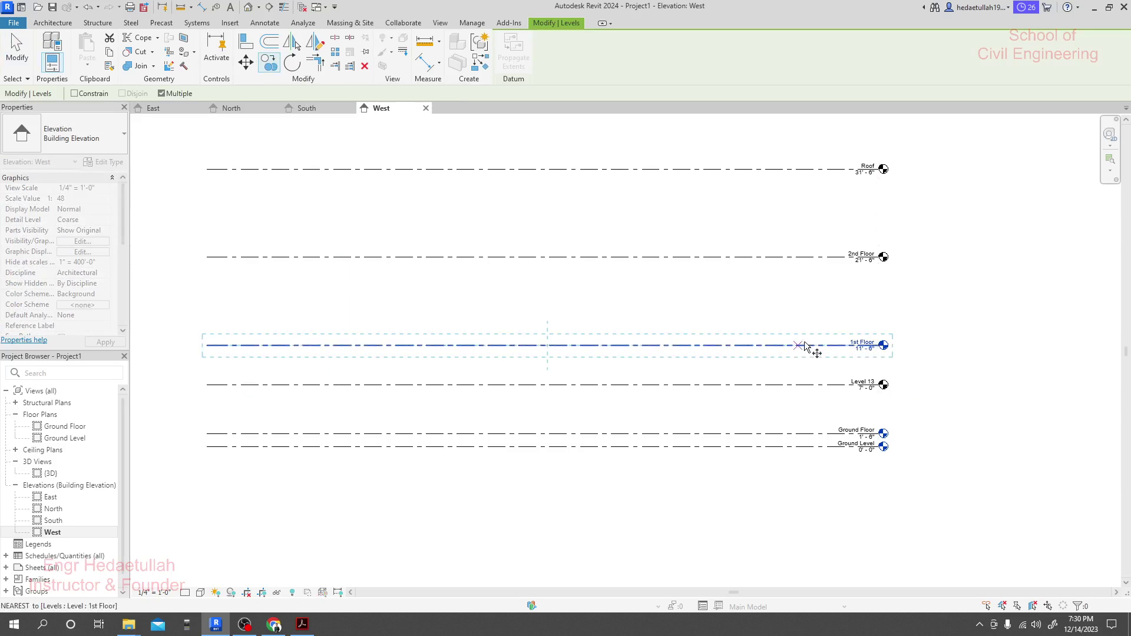
left_click(831, 346)
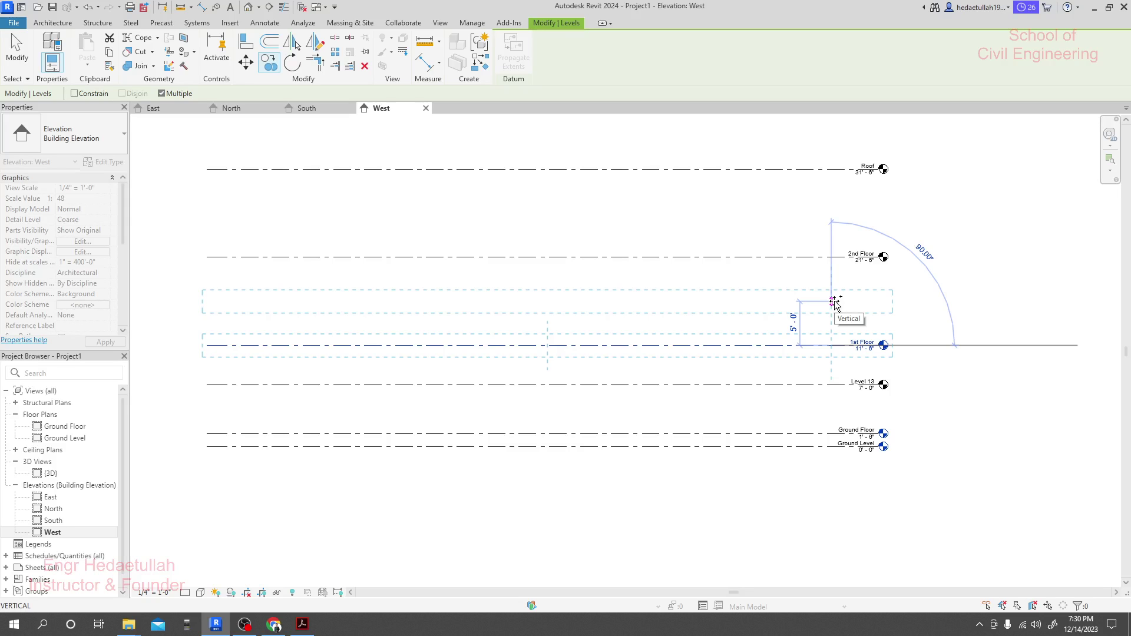
left_click(832, 301)
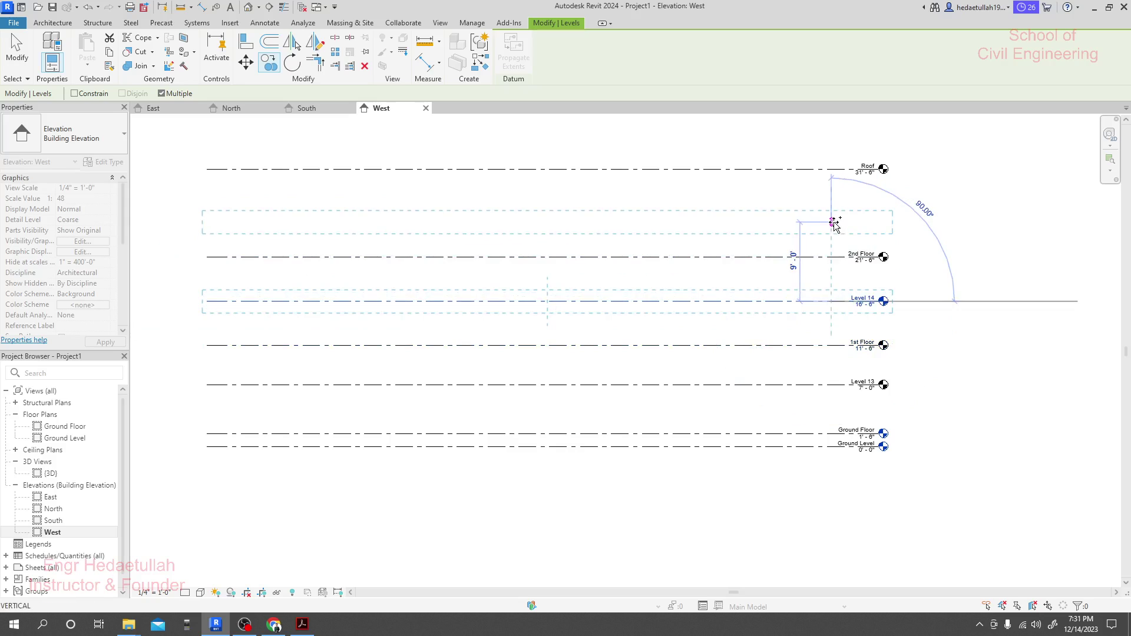
type("10")
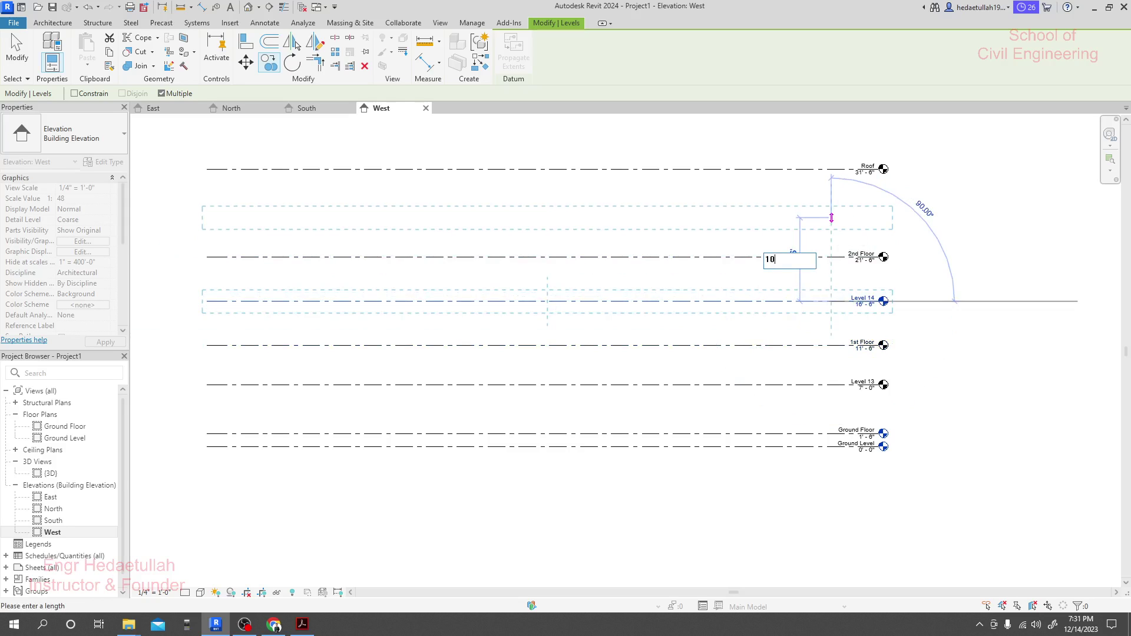
key("Return")
scroll(800, 297, "down", 2)
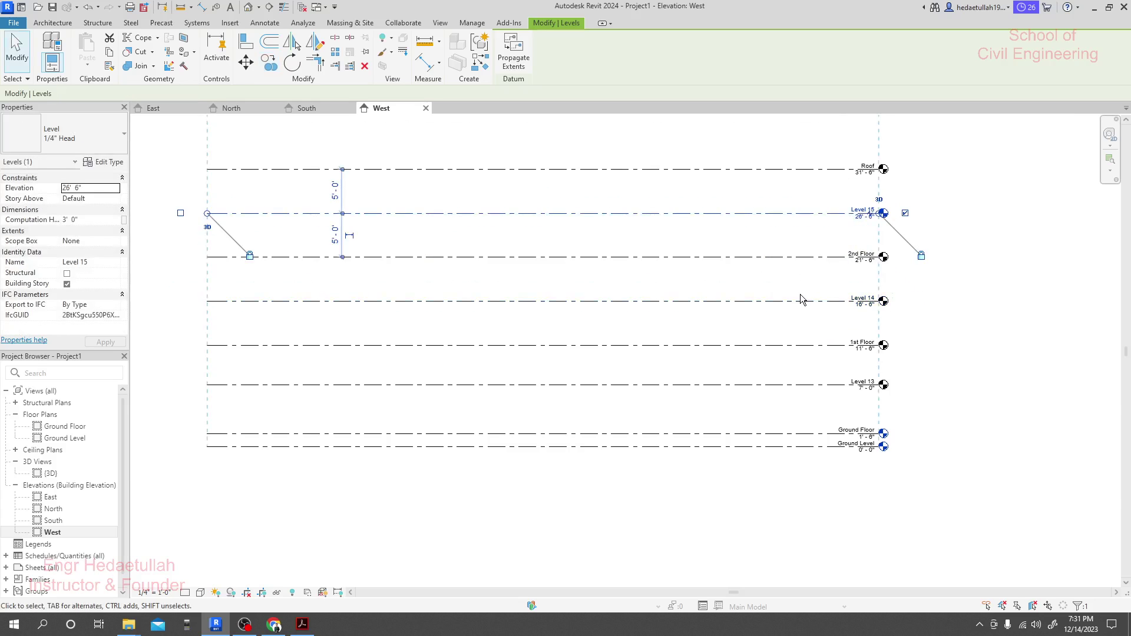
middle_click_drag(800, 299, 766, 372)
left_click(777, 337)
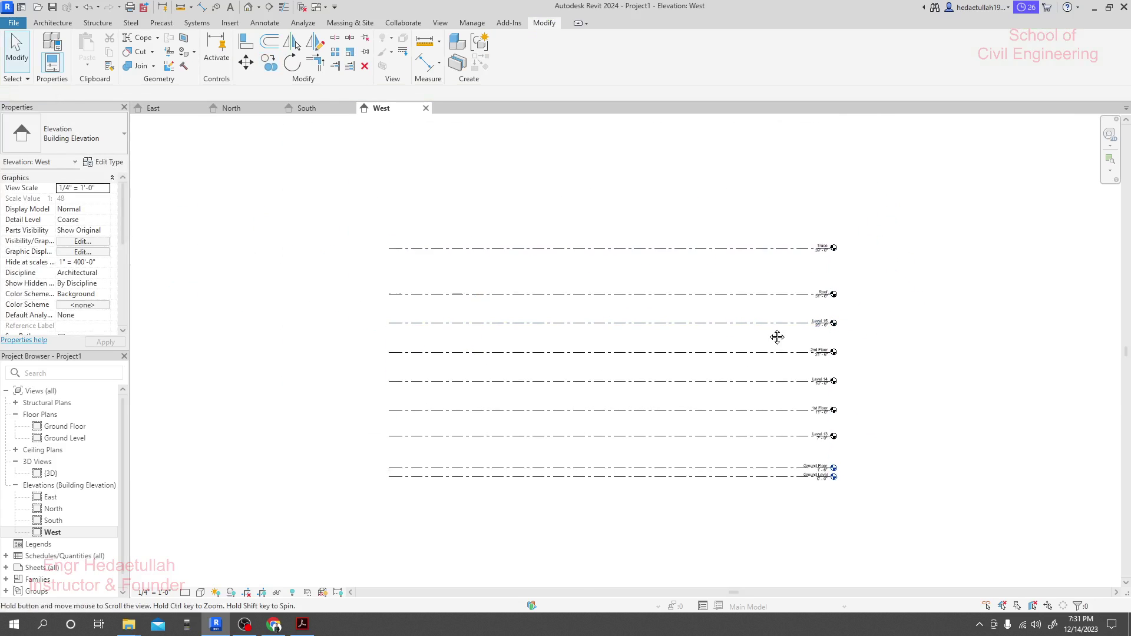
- Rename Level 14, between 1st Floor and 2nd Floor, as SLL2
scroll(776, 336, "up", 2)
scroll(831, 456, "up", 5)
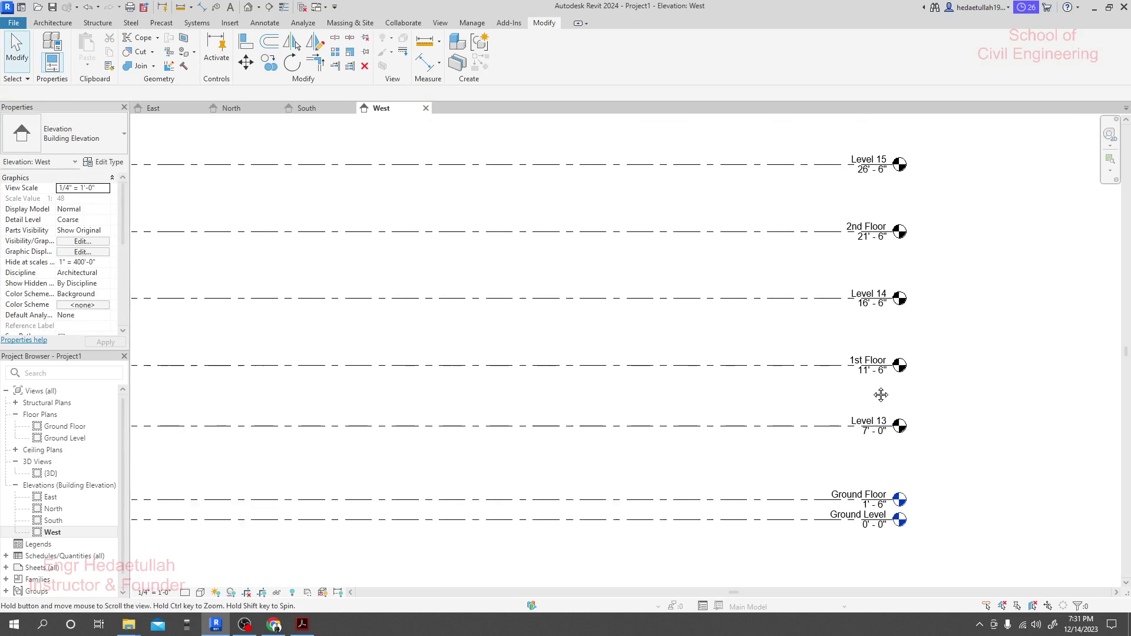
middle_click_drag(862, 330, 872, 333)
double_click(884, 296)
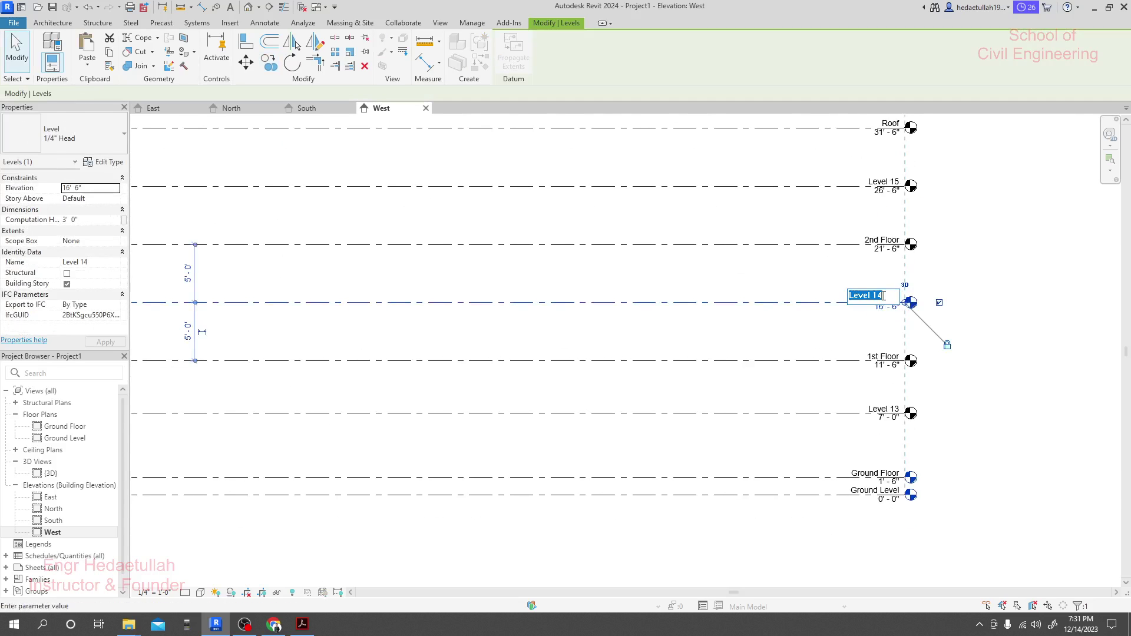
type("S")
key("BackSpace")
type("2")
key("Return")
left_click(892, 414)
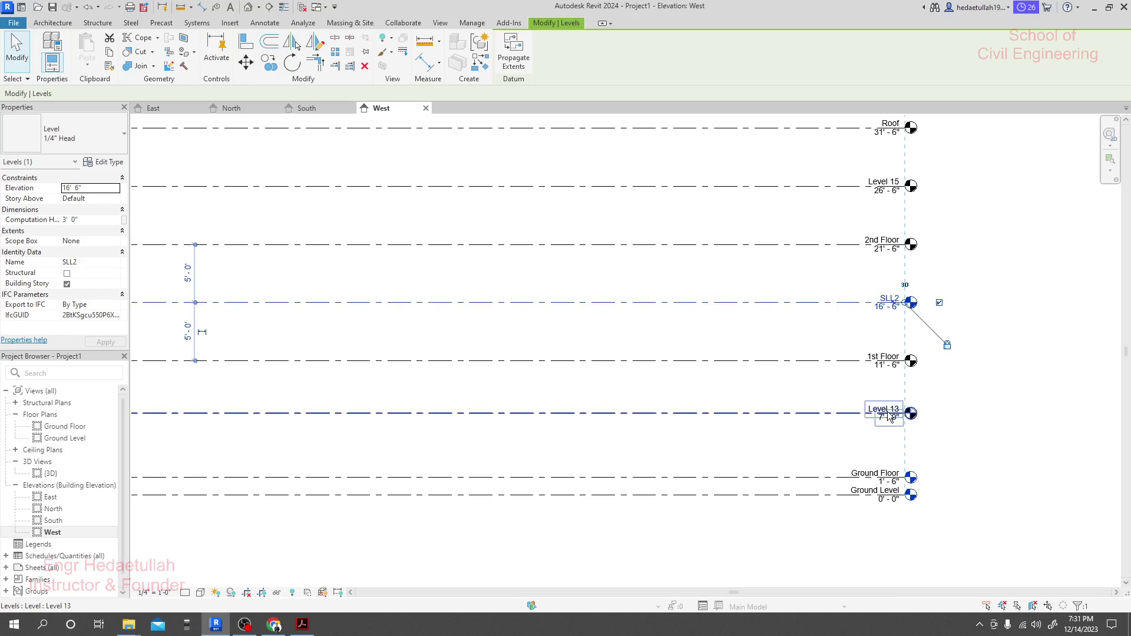
left_click(892, 414)
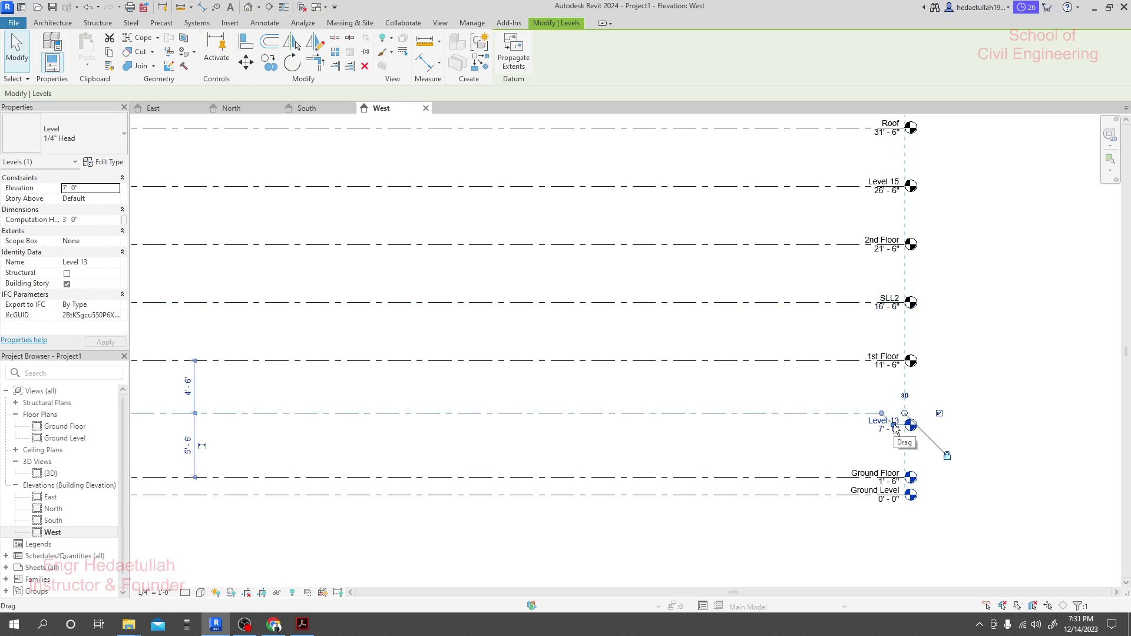
left_click(956, 411)
left_click(893, 425)
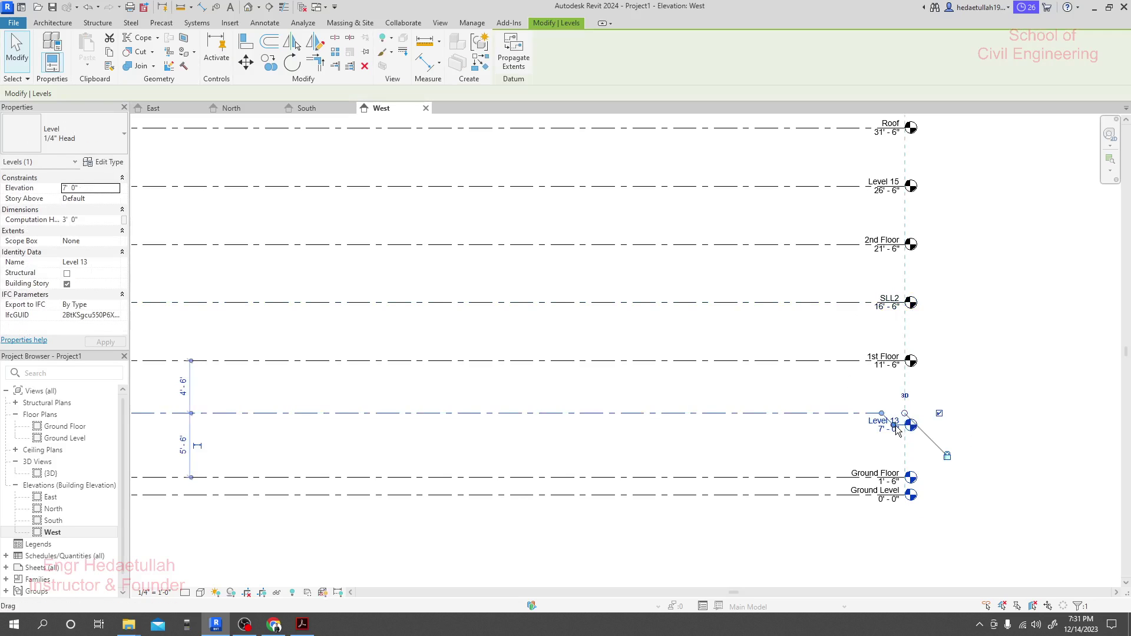
scroll(894, 429, "up", 1)
left_click_drag(893, 425, 893, 410)
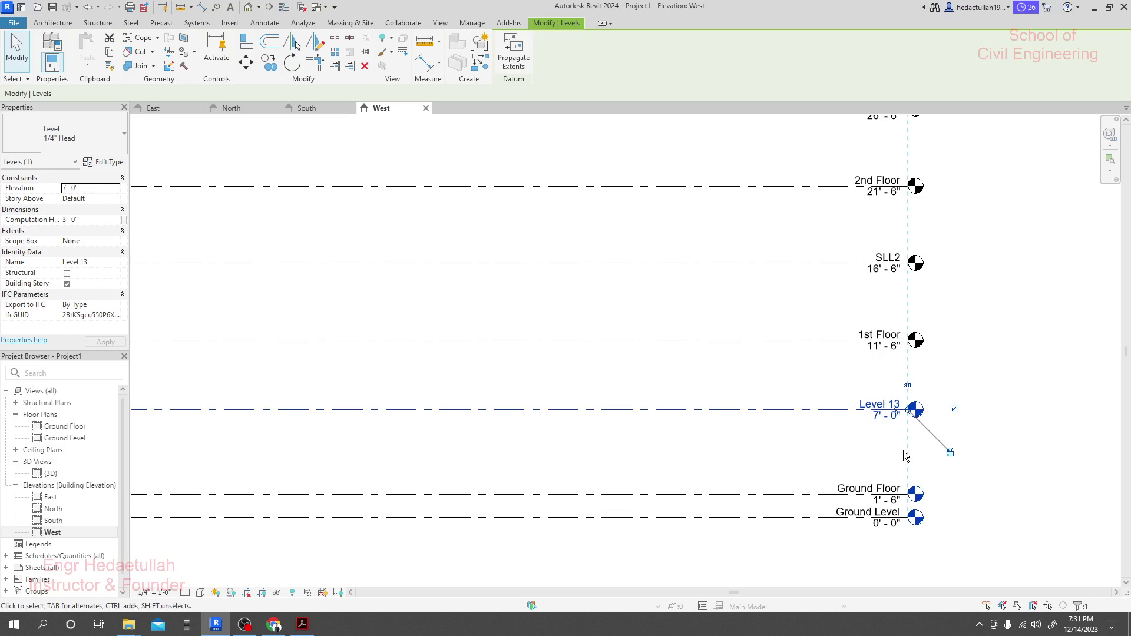
key("Escape")
- Rename Level 13, between Ground Floor and 1st Floor, as SLL1
left_click(882, 408)
left_click(881, 405)
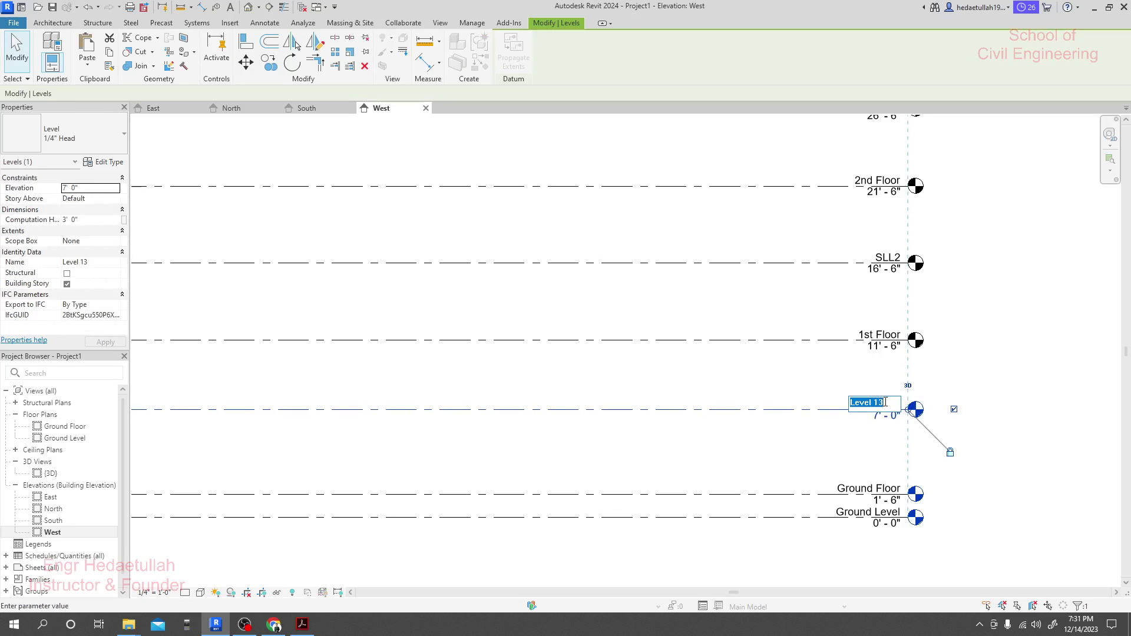
scroll(884, 402, "up", 1)
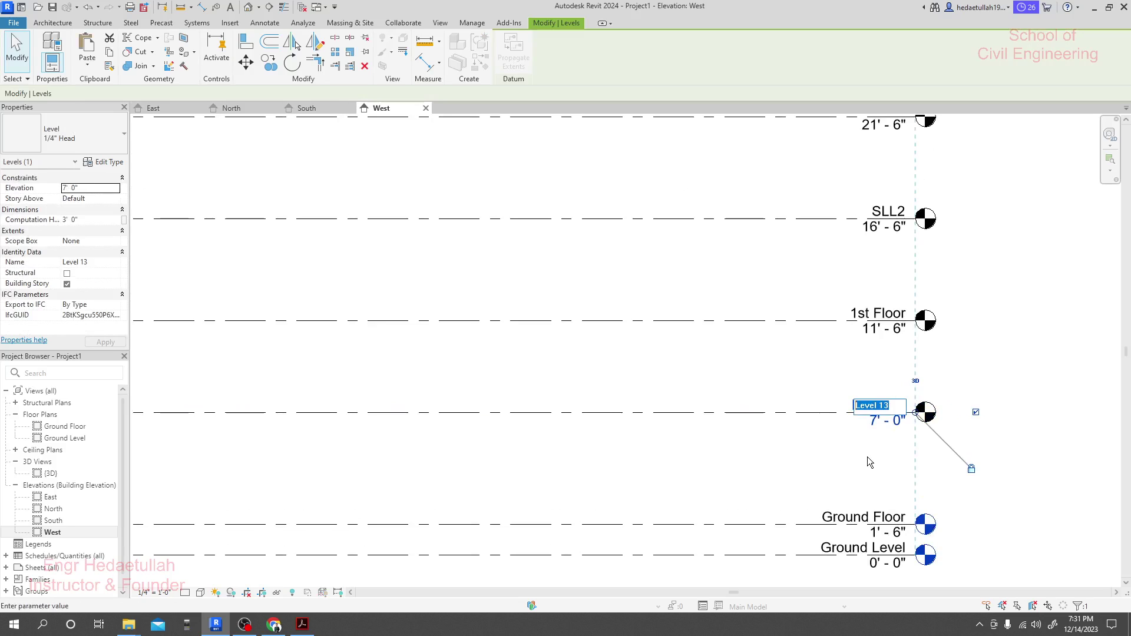
type("SLL1")
key("Return")
- Rename Level 15, between 2nd Floor and Roof, as SSL3 and deselect it
middle_click_drag(878, 370, 865, 411)
middle_click_drag(871, 192, 889, 308)
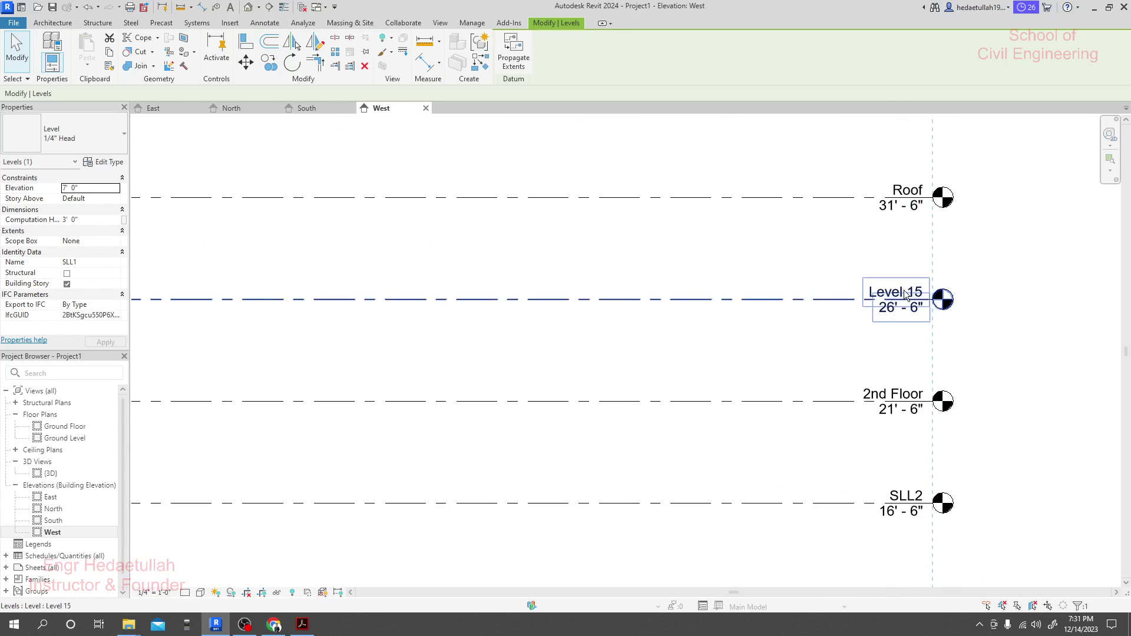
left_click(906, 294)
left_click(896, 292)
type("SSL3")
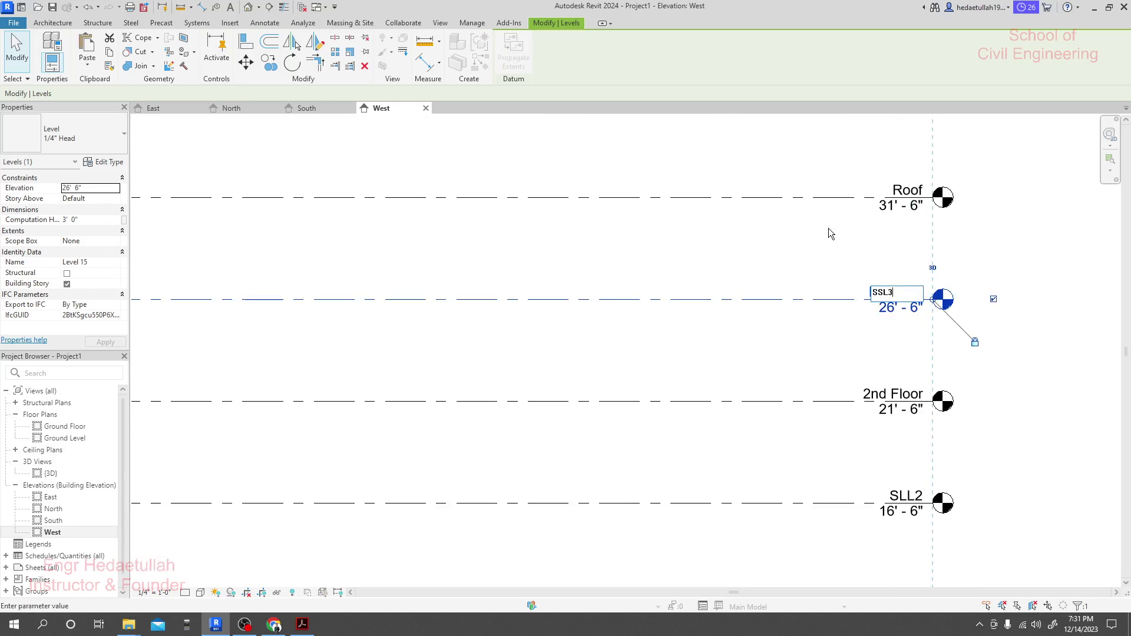
key("Return")
scroll(820, 297, "down", 3)
scroll(760, 321, "down", 2)
left_click(755, 321)
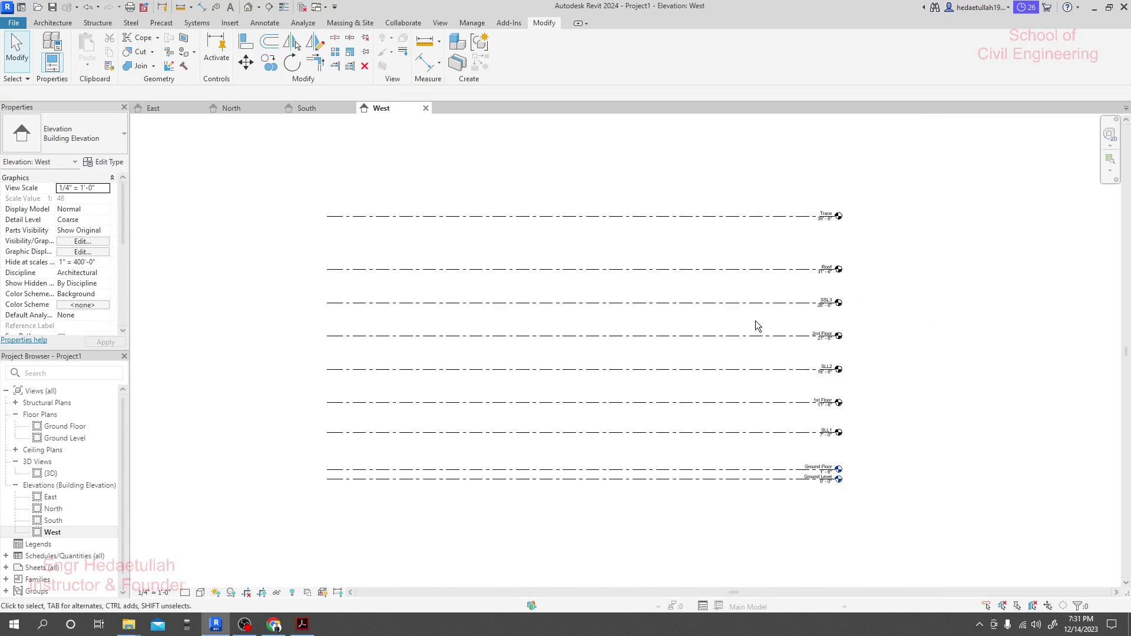
scroll(501, 380, "up", 1)
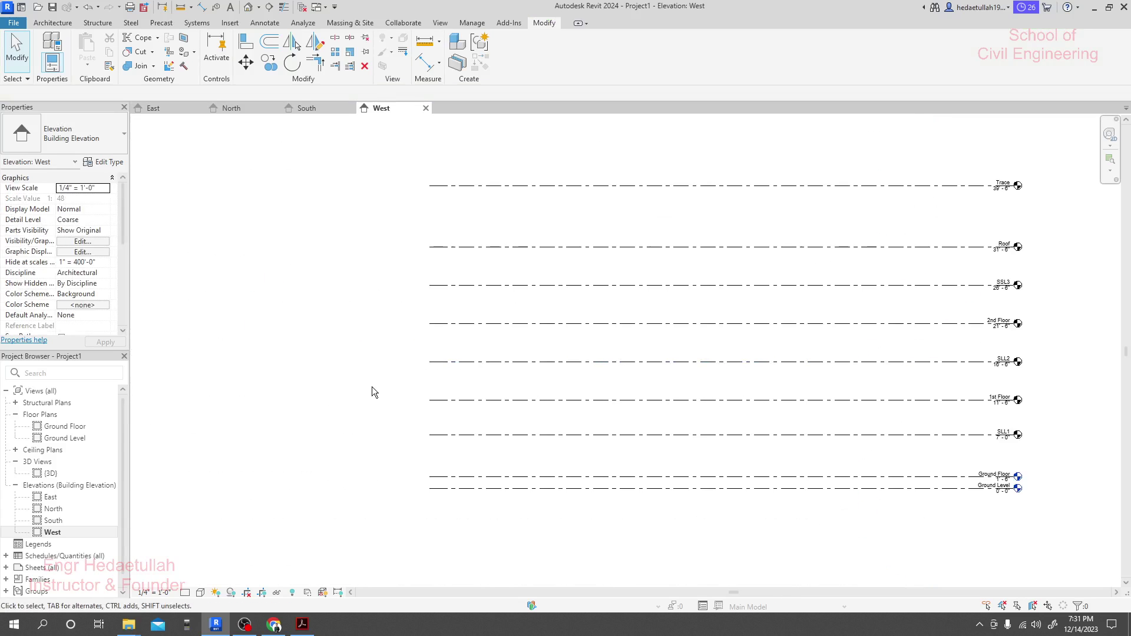
scroll(448, 353, "down", 1)
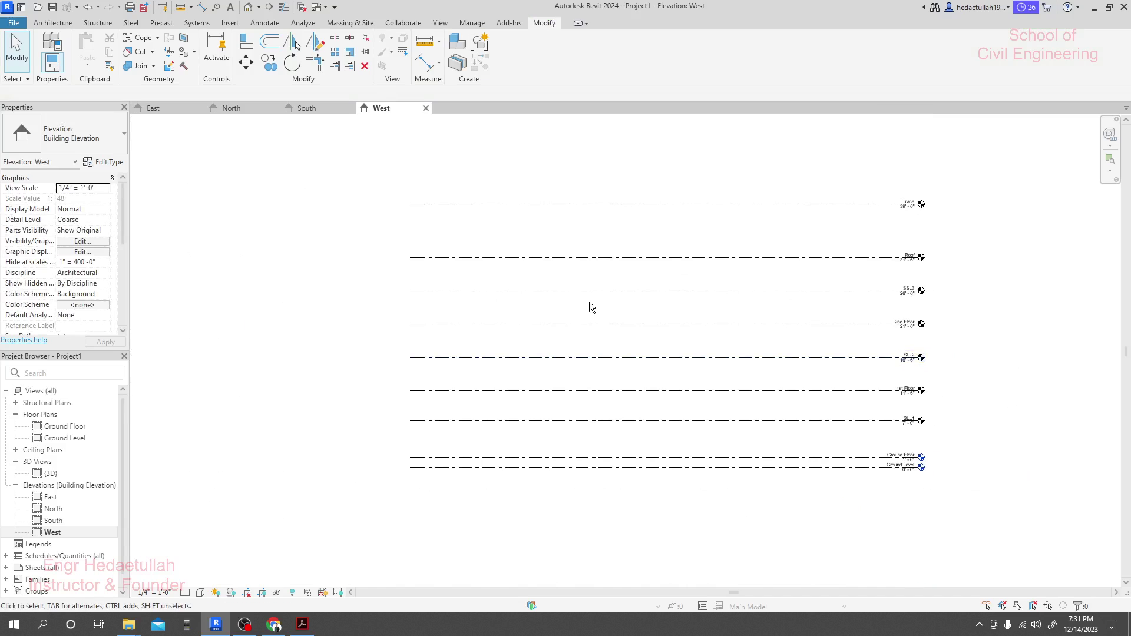
middle_click_drag(696, 235, 693, 236)
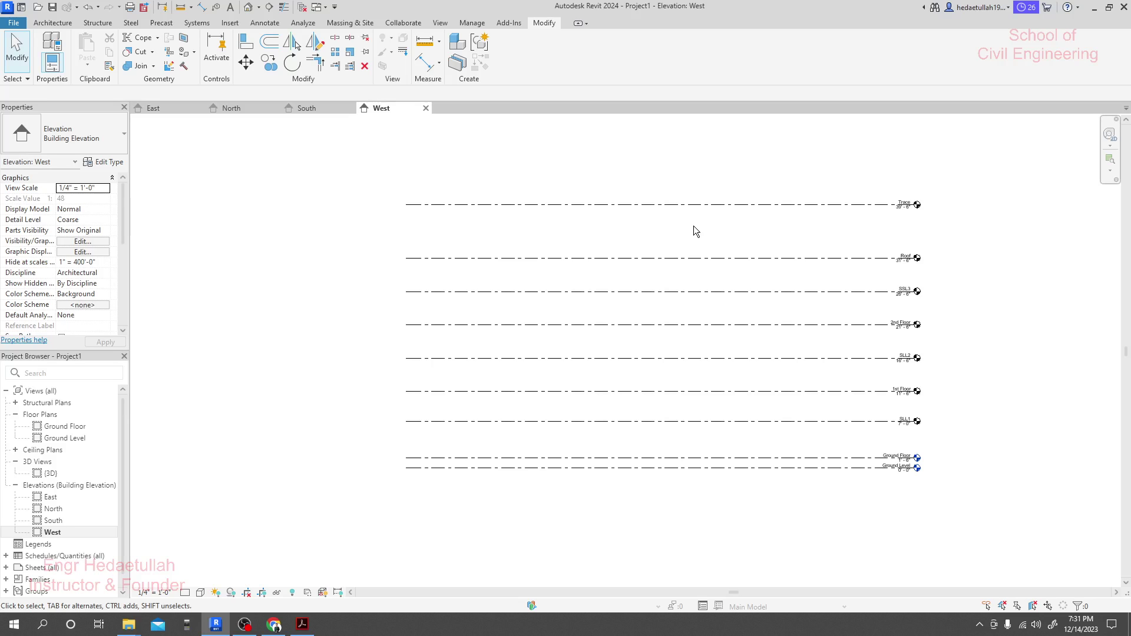
- Select the Roof level and switch the extents of its left end to 2D and back to 3D
scroll(586, 265, "up", 2)
left_click(447, 255)
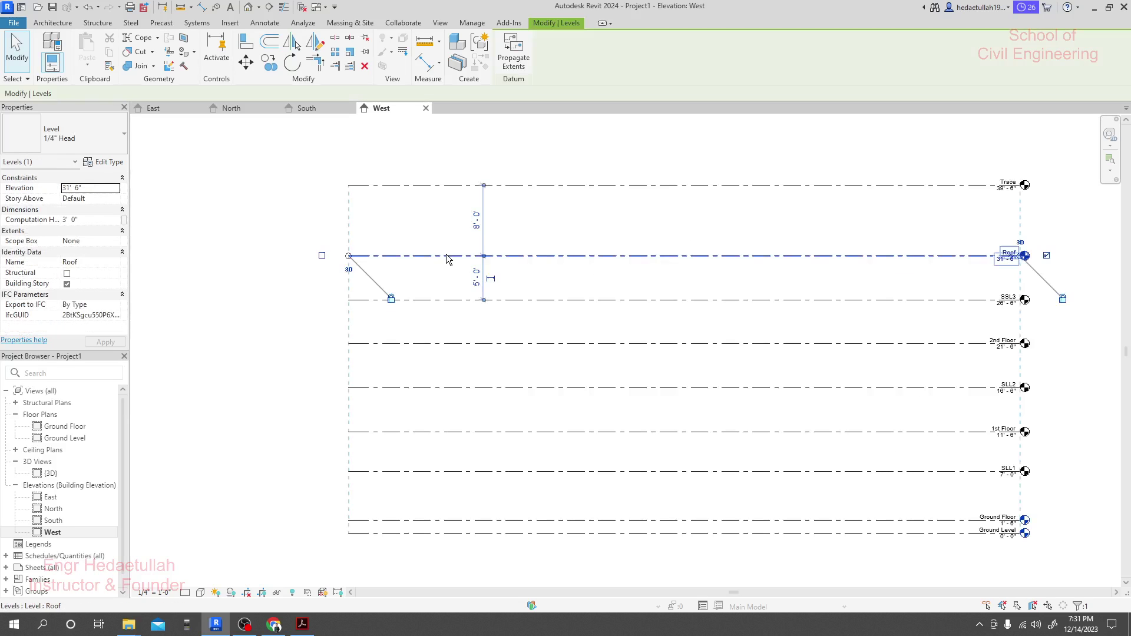
scroll(447, 259, "down", 2)
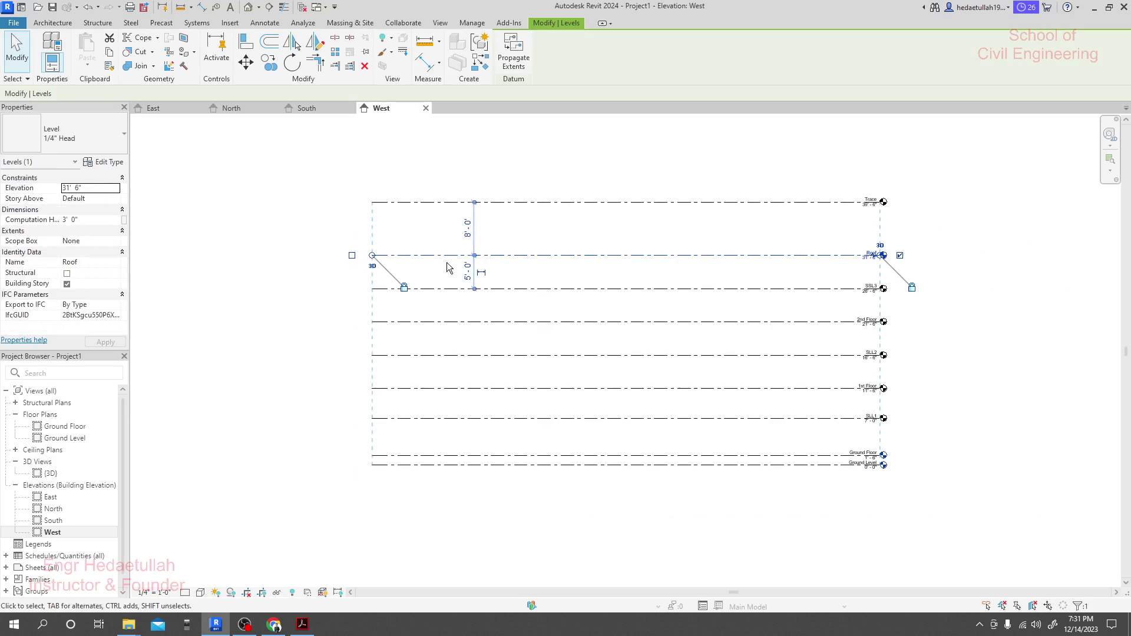
mouse_move(372, 255)
left_mouse_down()
mouse_move(259, 257)
mouse_move(483, 268)
mouse_move(372, 268)
left_mouse_up()
left_click(372, 267)
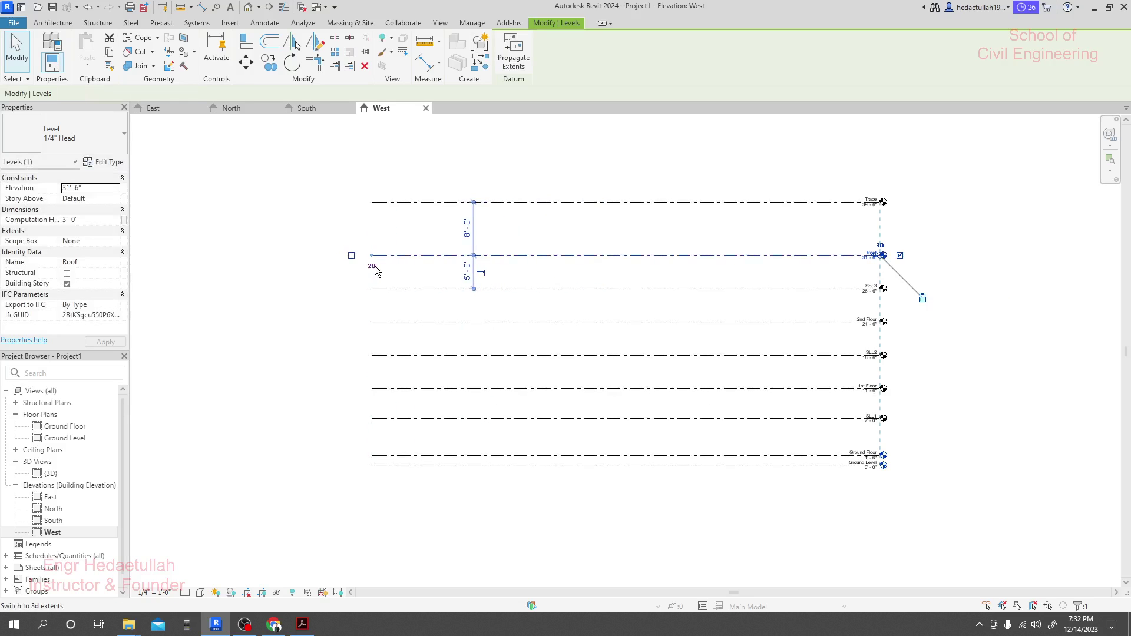
scroll(373, 260, "up", 1)
key("Escape")
left_click(389, 252)
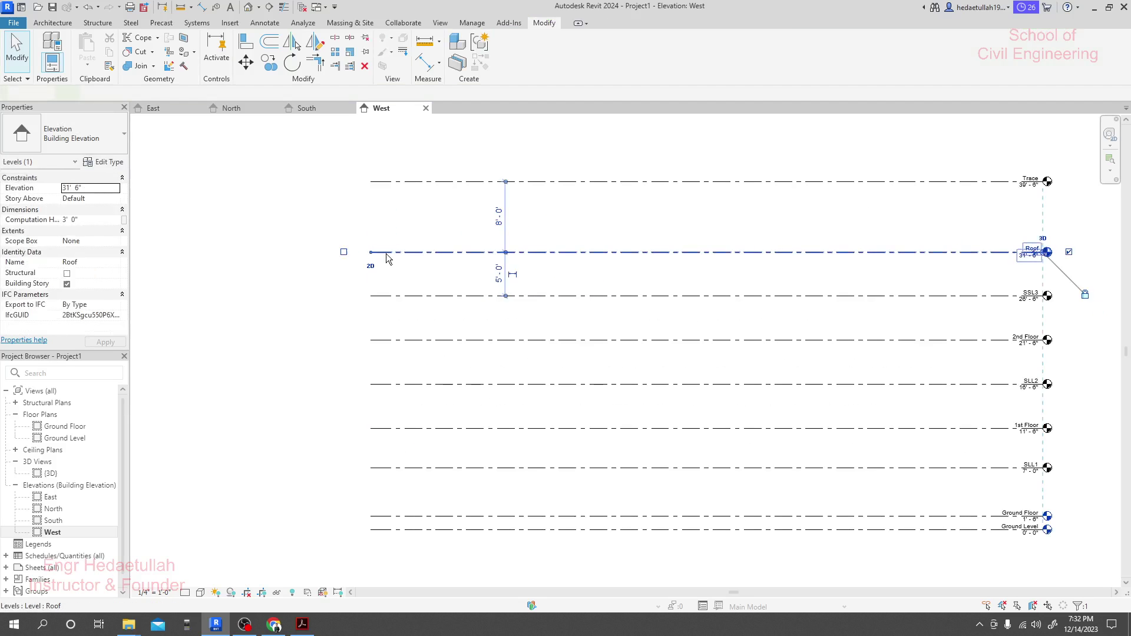
left_click(371, 265)
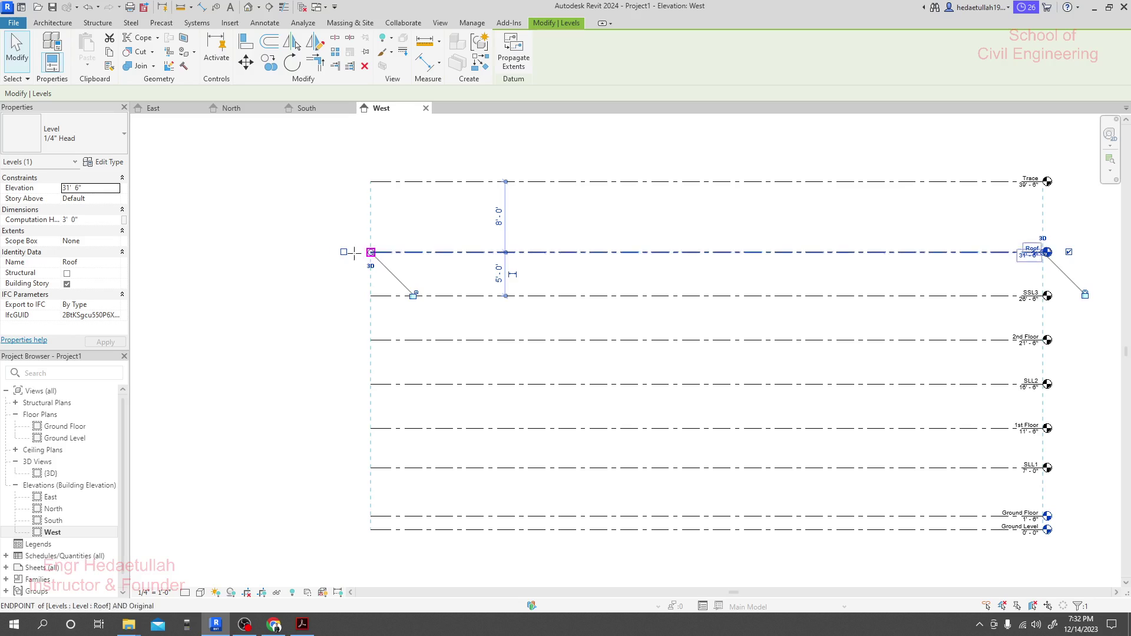
- Unlock the Roof level's left end from its alignment and stretch it outward past the other level lines
left_click_drag(371, 252, 281, 312)
left_click(284, 325)
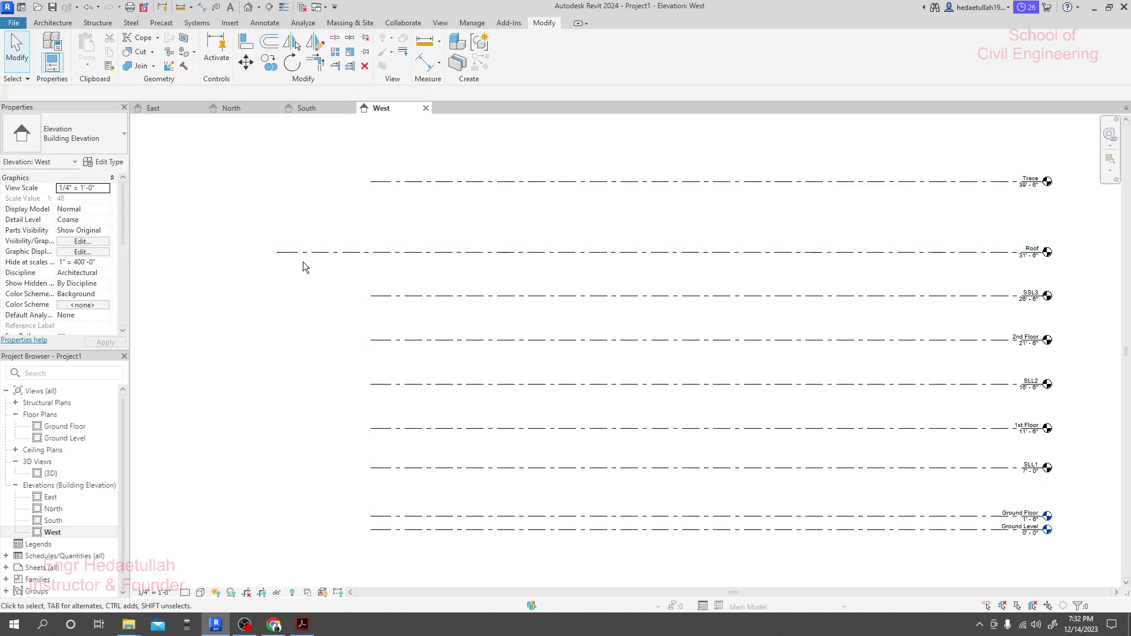
scroll(312, 257, "down", 1)
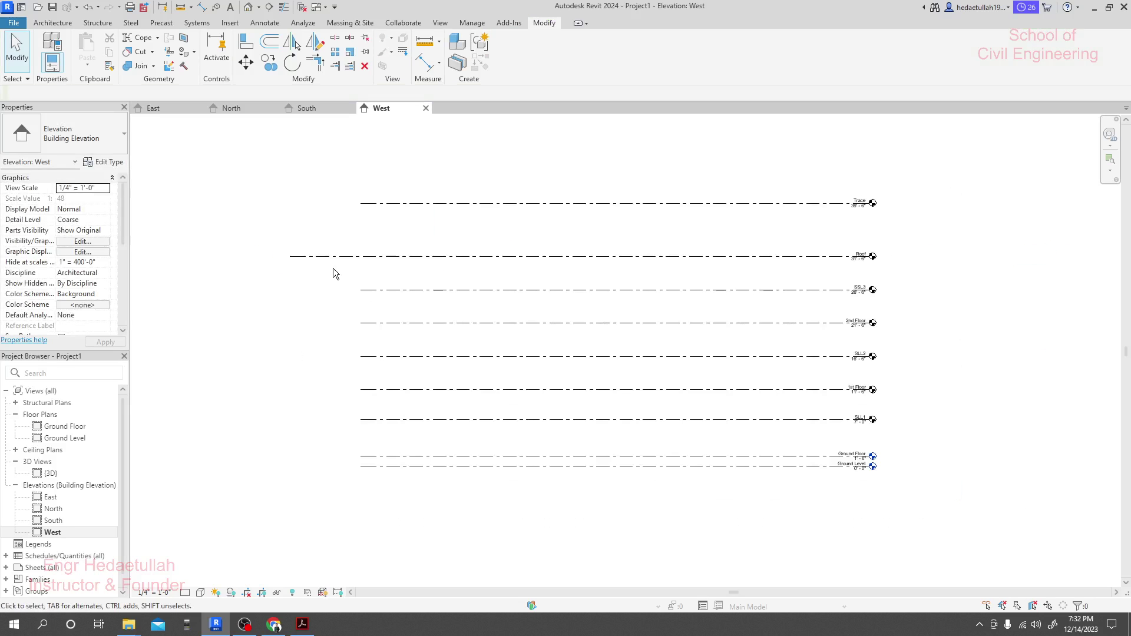
- Add an elbow to the Roof level's head and raise the head above its own level line
left_click(494, 257)
scroll(901, 264, "up", 5)
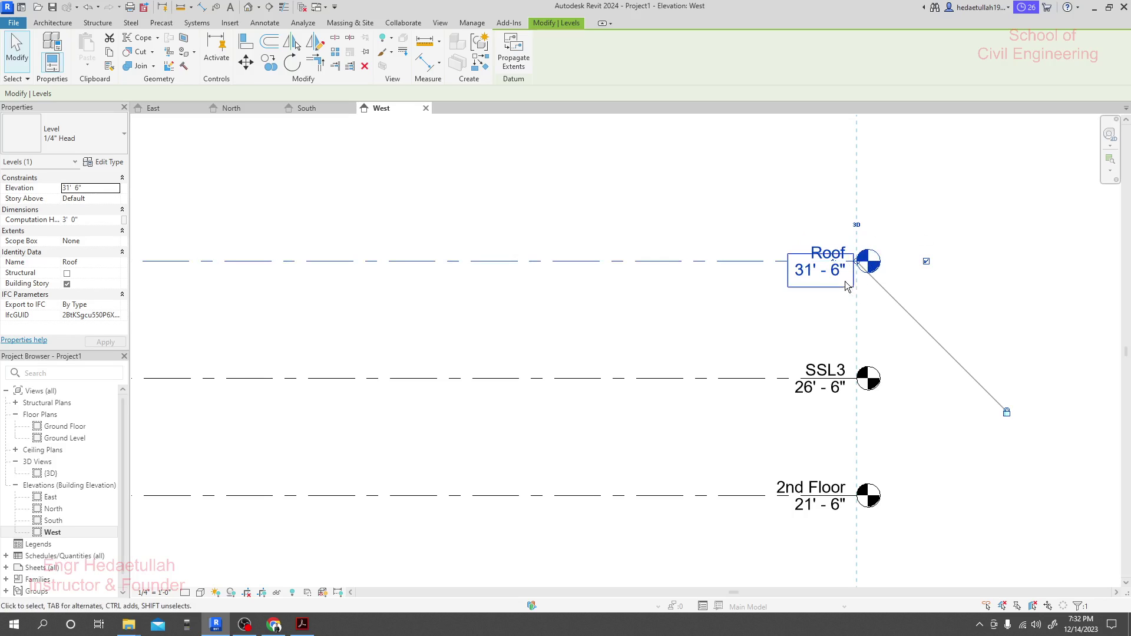
left_click(832, 261)
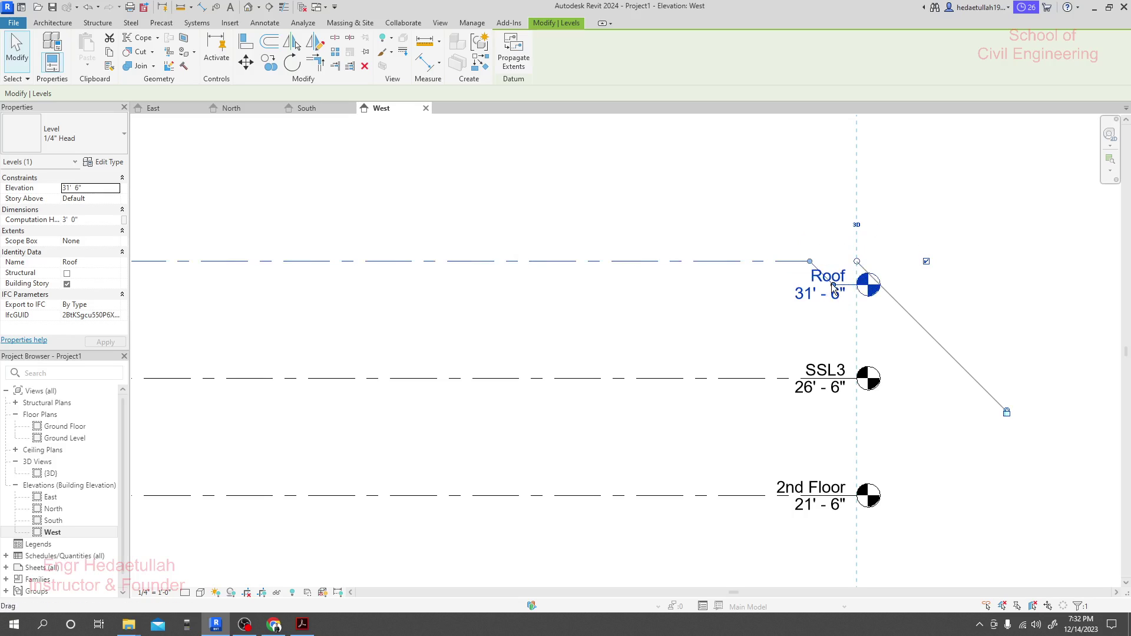
mouse_move(834, 287)
left_mouse_down()
mouse_move(884, 338)
mouse_move(916, 193)
left_mouse_up()
scroll(914, 203, "down", 2)
middle_click_drag(914, 202, 893, 321)
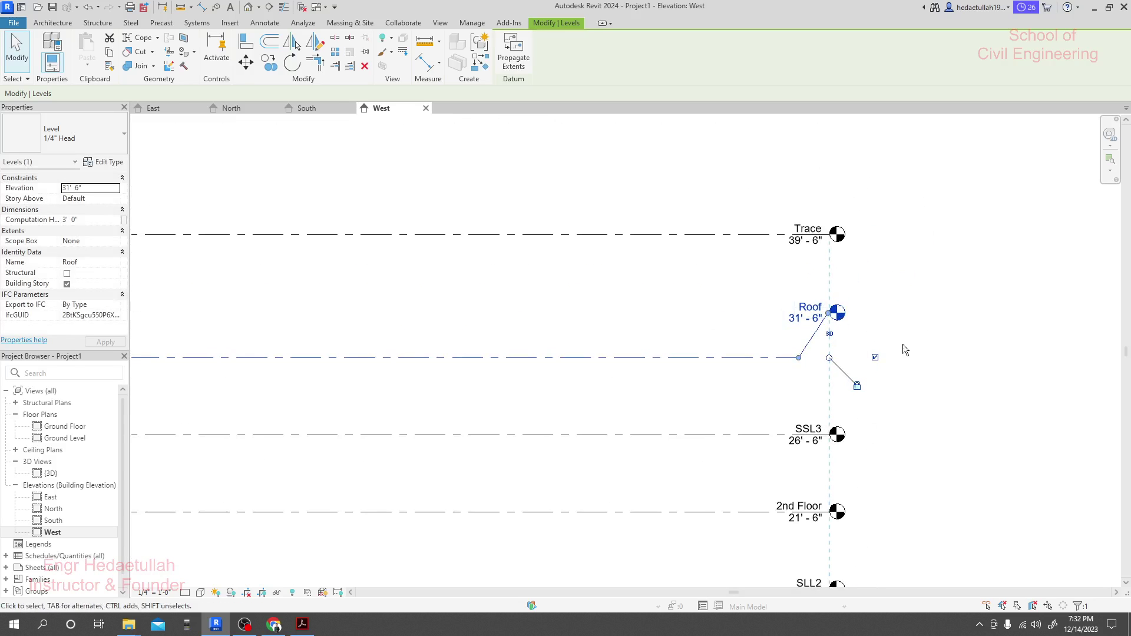
- Adjust the Roof level's elbow point and the height of its raised head
left_click(858, 386)
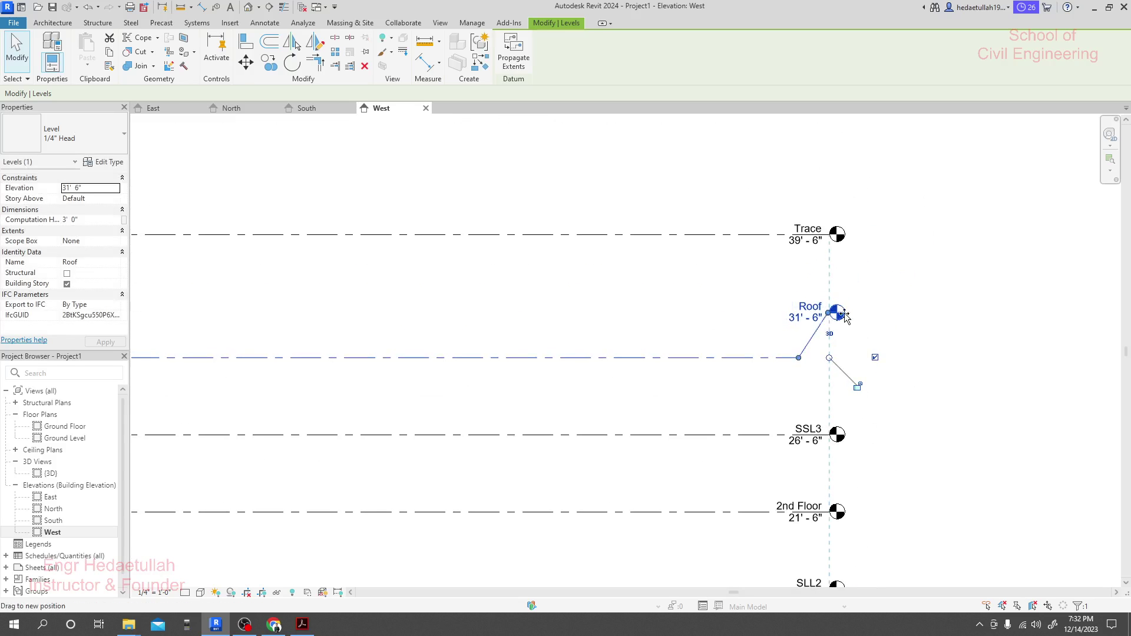
mouse_move(914, 315)
left_mouse_down()
mouse_move(911, 351)
mouse_move(905, 319)
left_mouse_up()
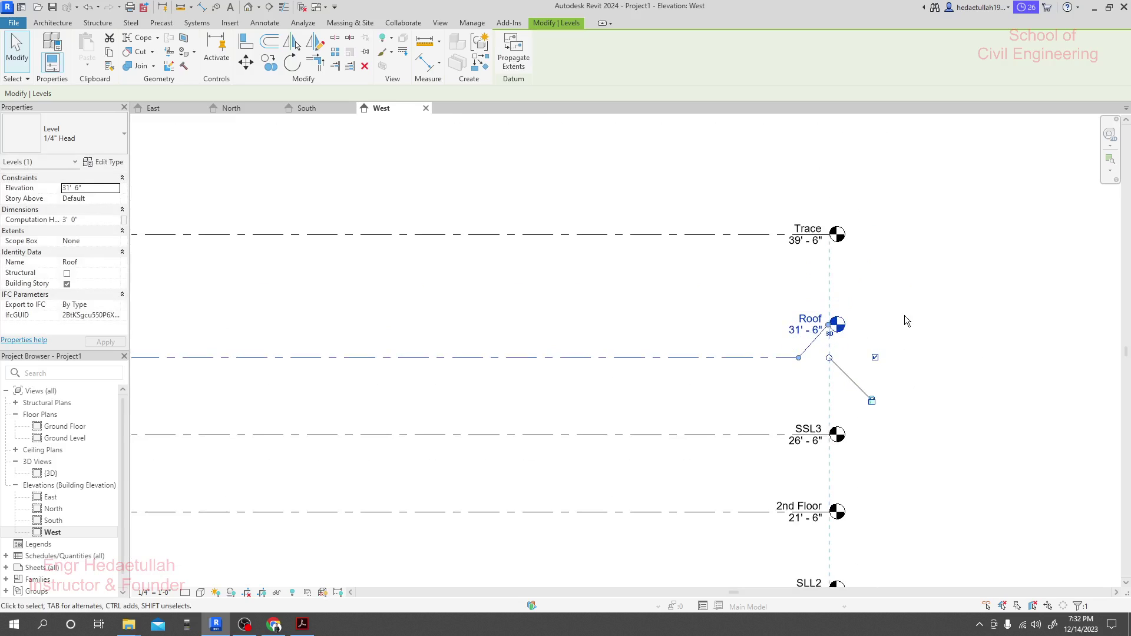
left_click(904, 316)
left_click(801, 358)
mouse_move(801, 358)
left_mouse_down()
mouse_move(921, 360)
mouse_move(811, 361)
left_mouse_up()
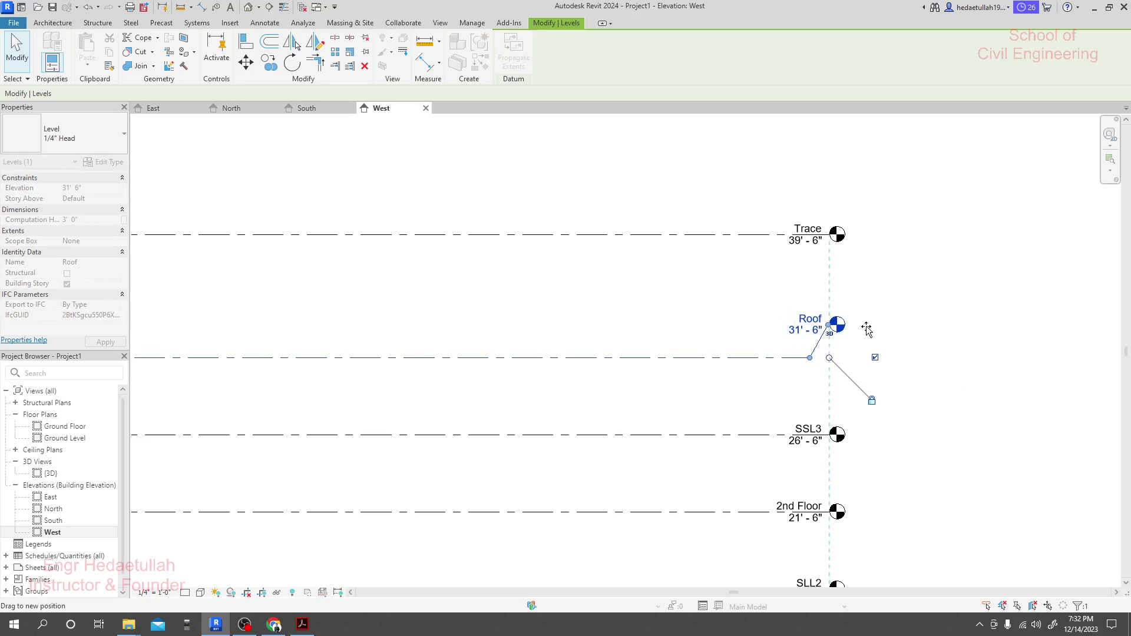
left_click_drag(910, 356, 909, 305)
- Stretch the Roof level's right end outward past the heads of the other levels
left_click_drag(828, 358, 1008, 357)
middle_click_drag(989, 400, 831, 407)
scroll(823, 406, "down", 3)
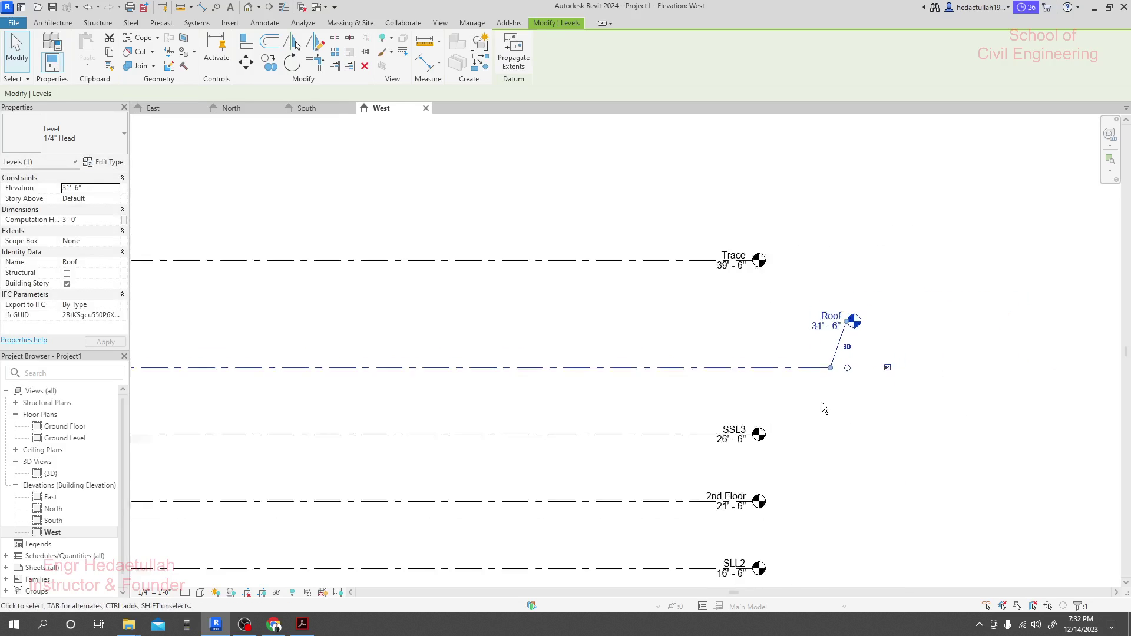
scroll(823, 407, "down", 1)
- Undo the elbow and both end extensions of the Roof level
scroll(924, 348, "up", 3)
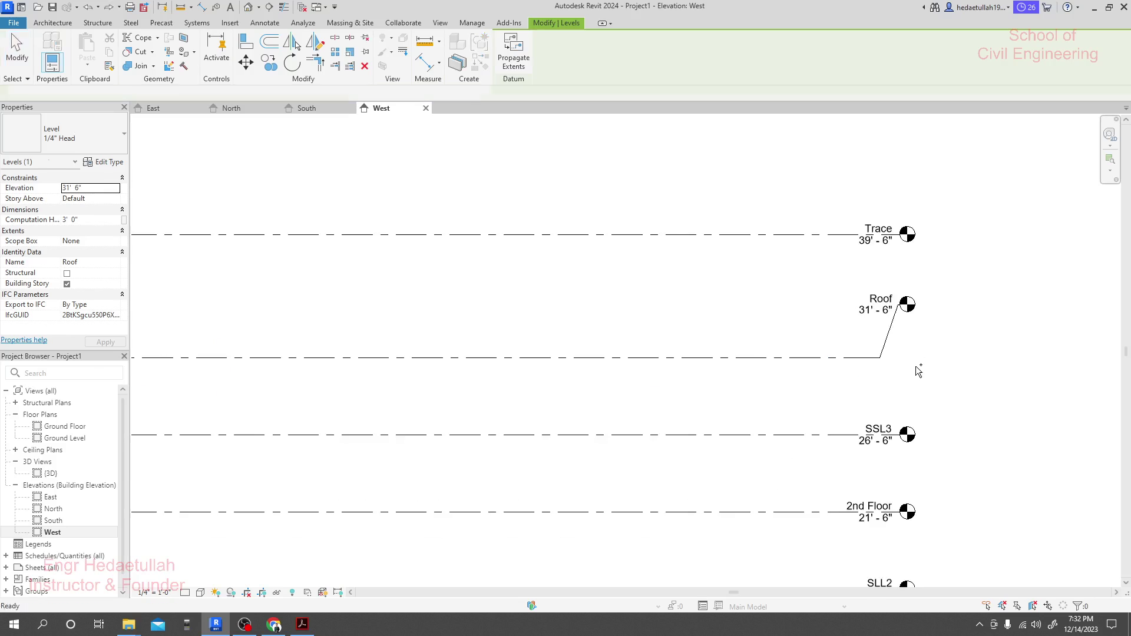
left_click(901, 373)
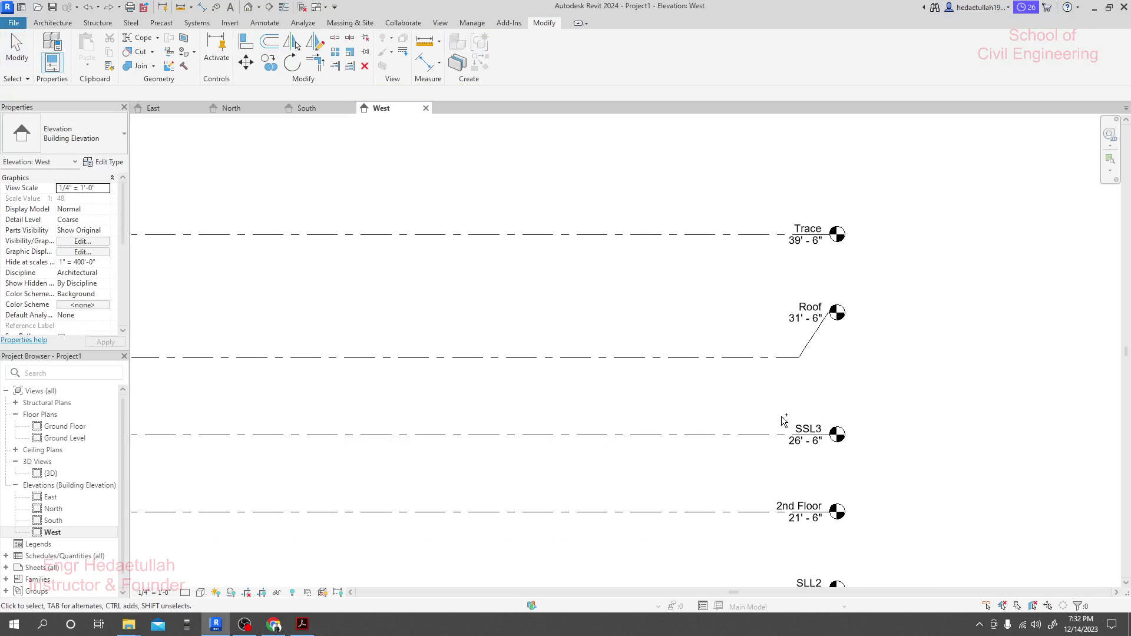
scroll(782, 416, "up", 2)
scroll(779, 416, "down", 5)
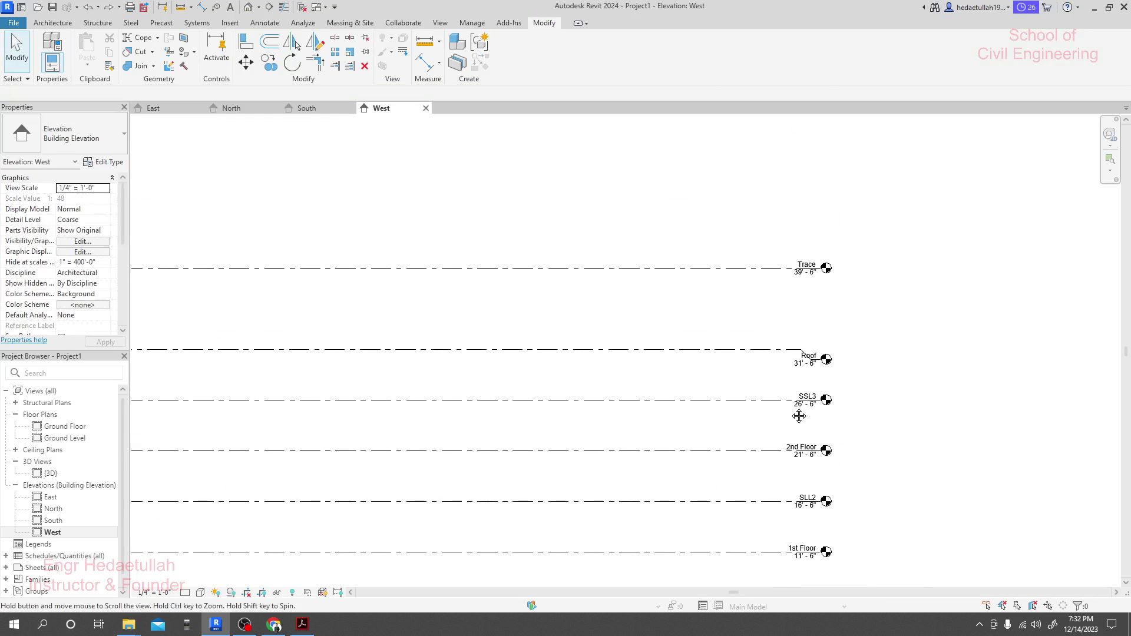
middle_click_drag(783, 413, 991, 369)
scroll(817, 363, "up", 3)
scroll(819, 364, "down", 4)
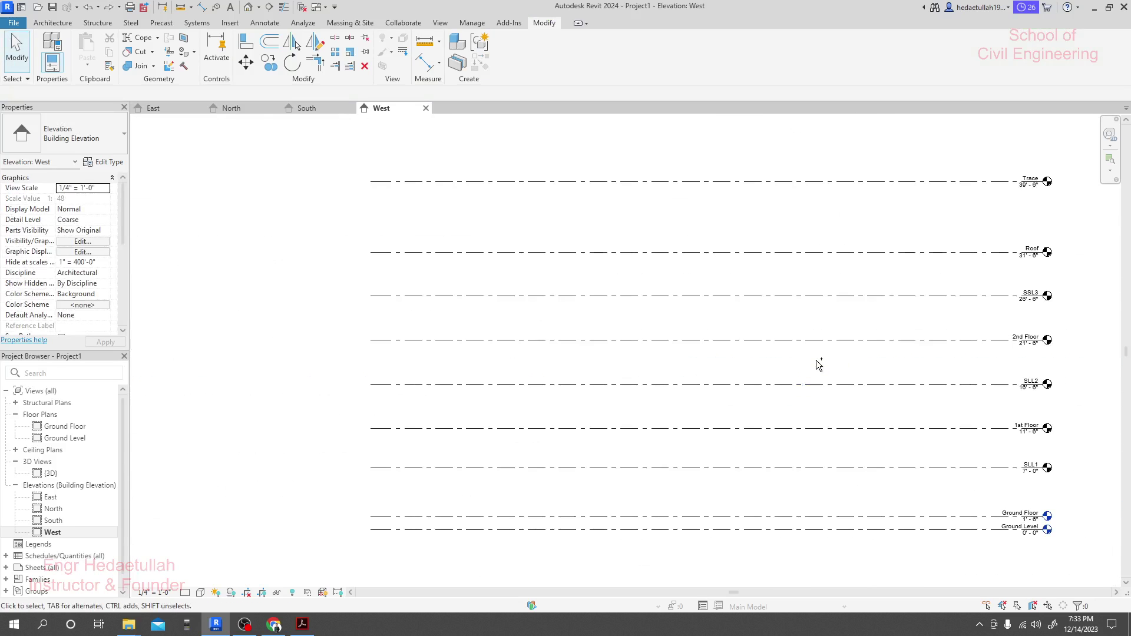
- Examine the levels in the West elevation and in the East, North and South elevations for consistent names and layout
scroll(821, 347, "down", 2)
scroll(946, 271, "up", 5)
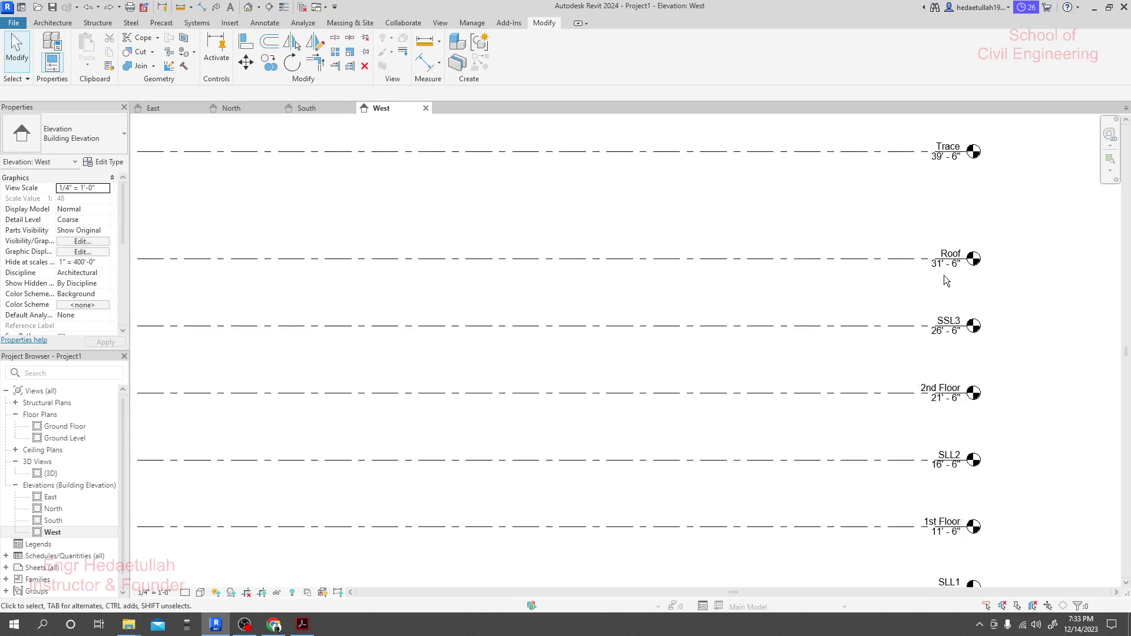
scroll(953, 253, "down", 4)
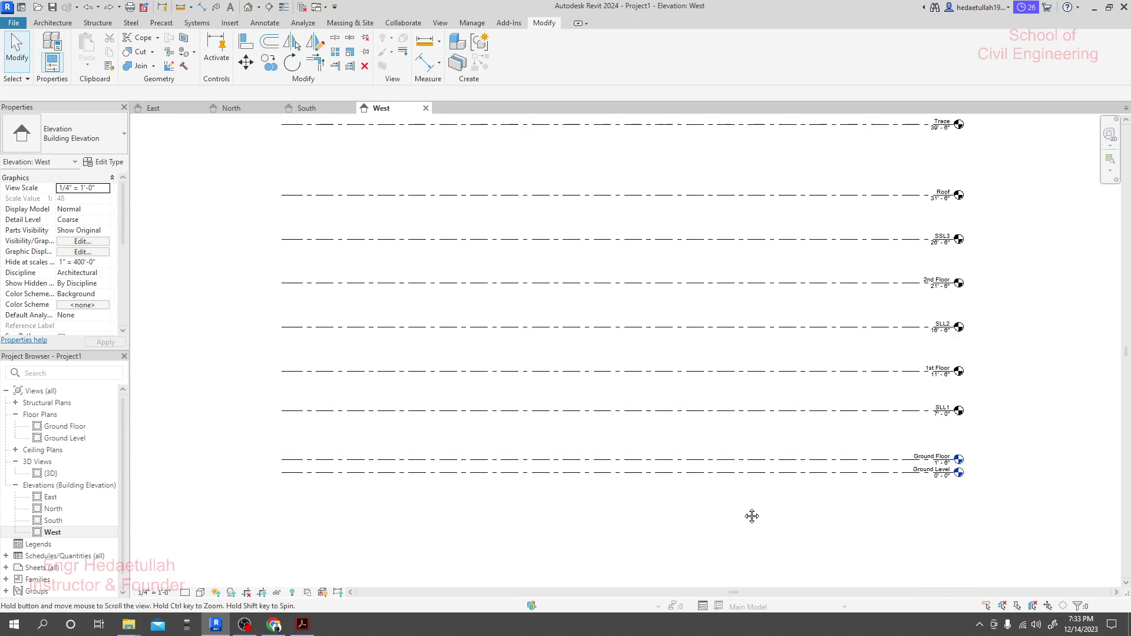
scroll(750, 515, "down", 1)
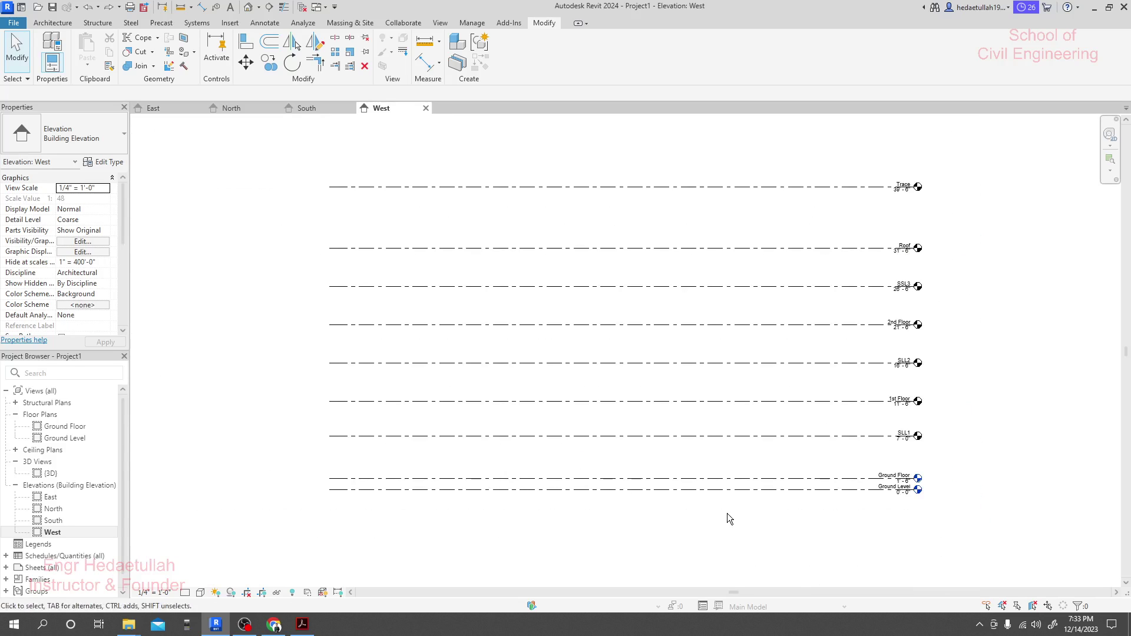
double_click(70, 498)
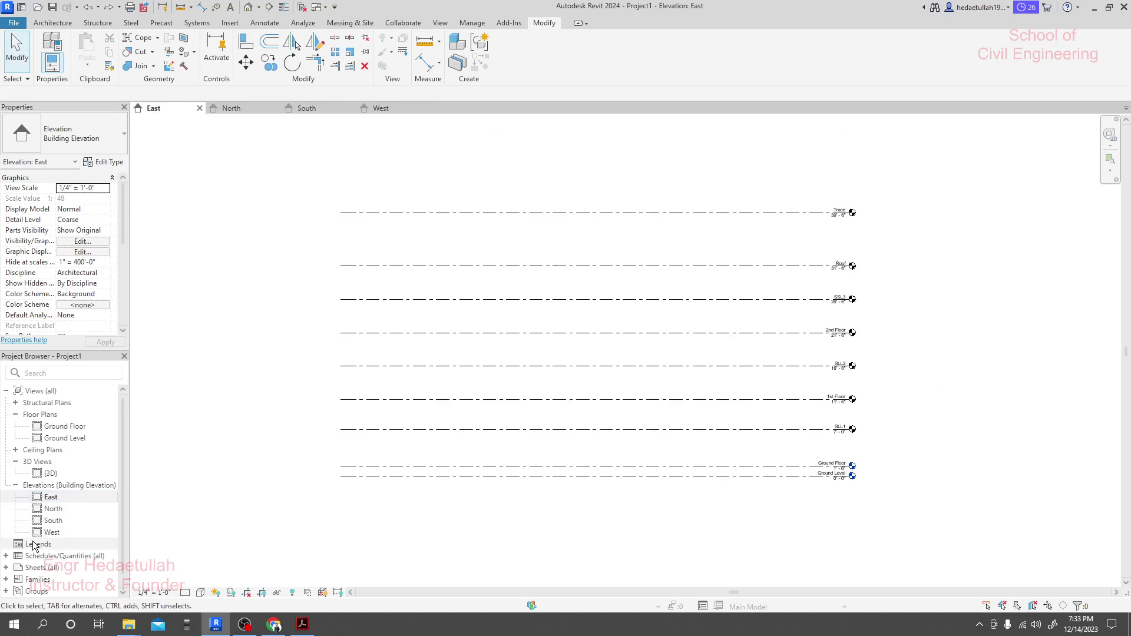
double_click(53, 509)
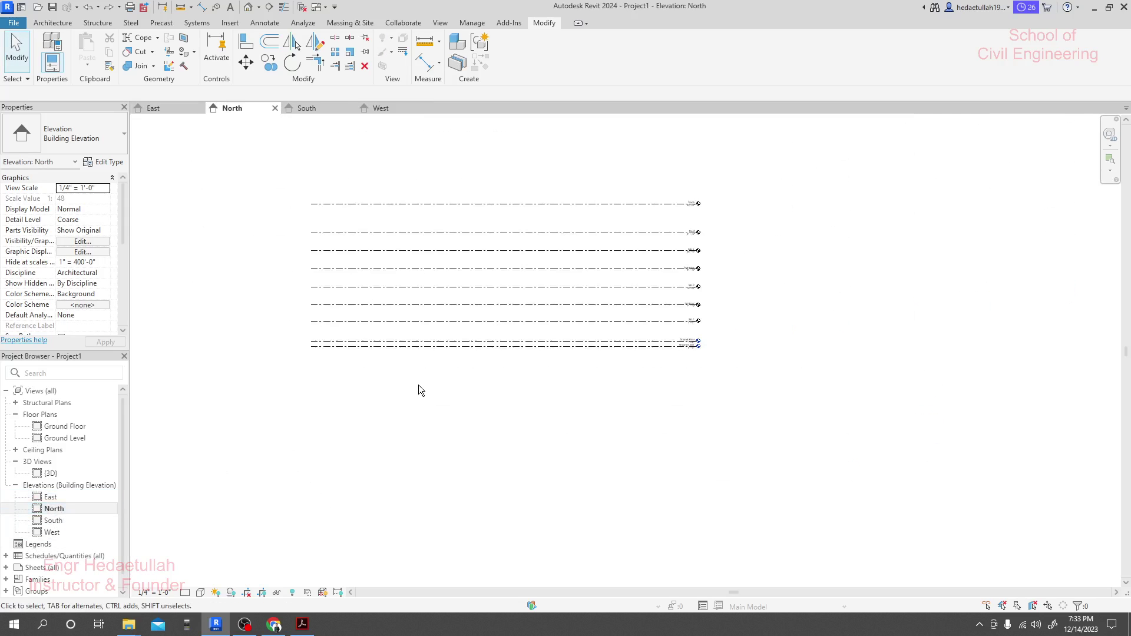
middle_click_drag(418, 391, 495, 461)
scroll(426, 451, "up", 2)
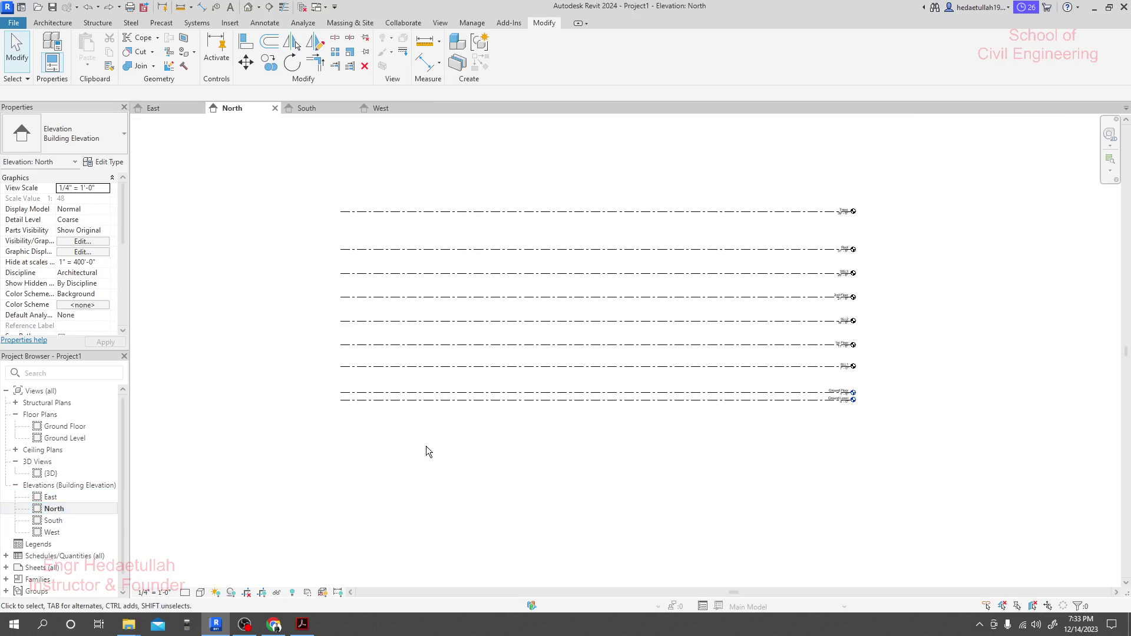
double_click(94, 521)
scroll(512, 451, "down", 1)
middle_click_drag(514, 452, 528, 528)
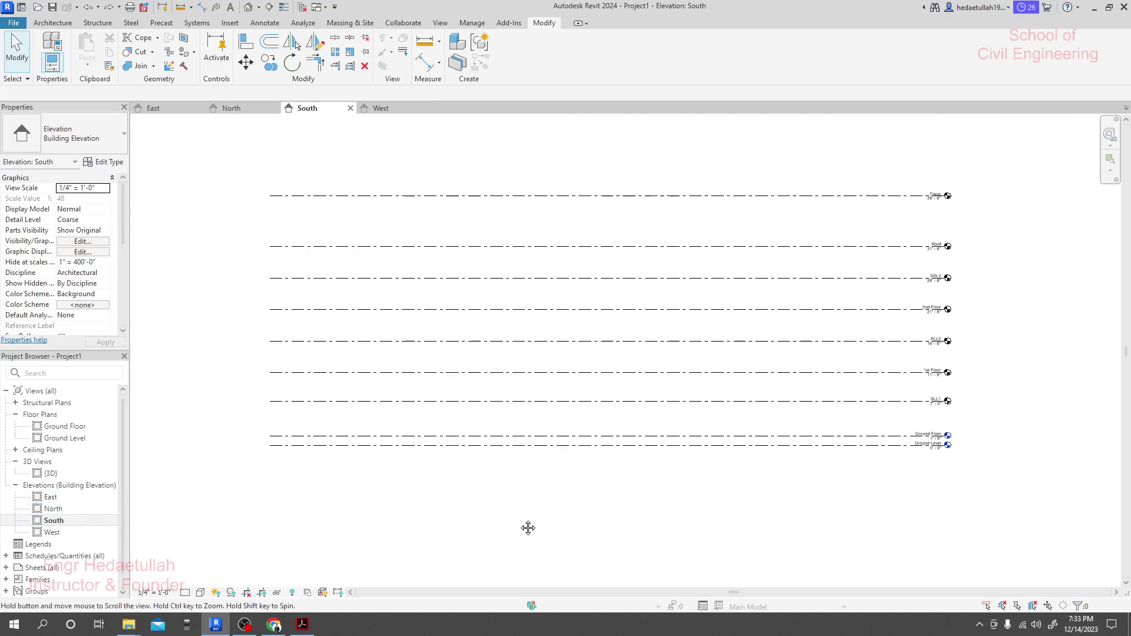
scroll(606, 204, "down", 1)
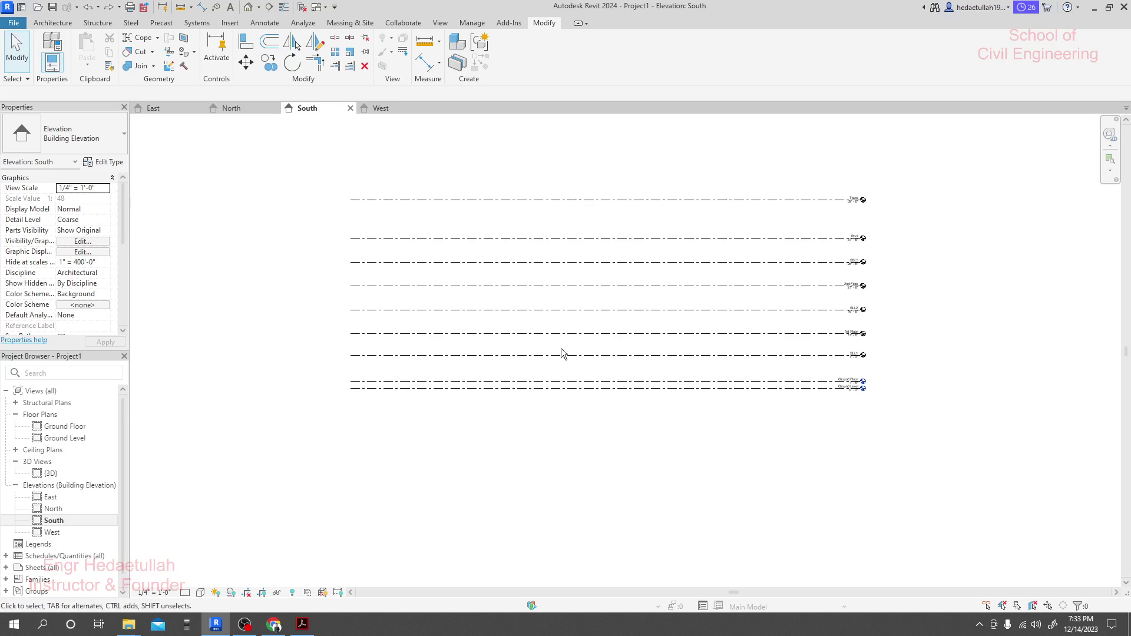
scroll(560, 416, "up", 1)
middle_click_drag(560, 416, 552, 447)
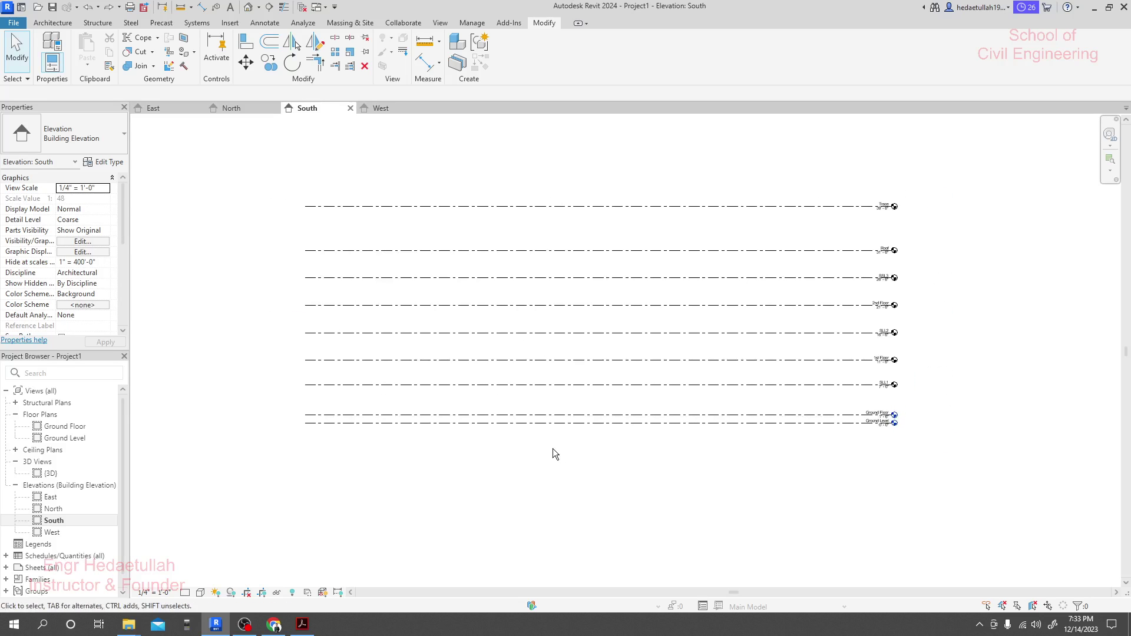